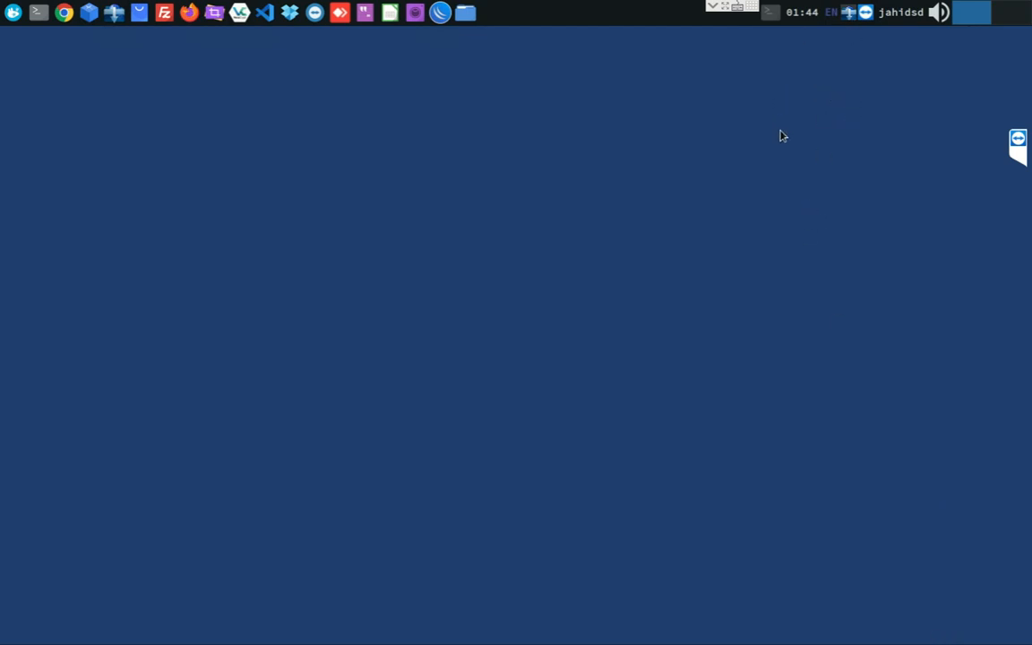
# Open WinBox, connect as admin to the neighbor with identity MikroTik, and remove the router's default configuration.
pyautogui.press('Scroll_Lock')
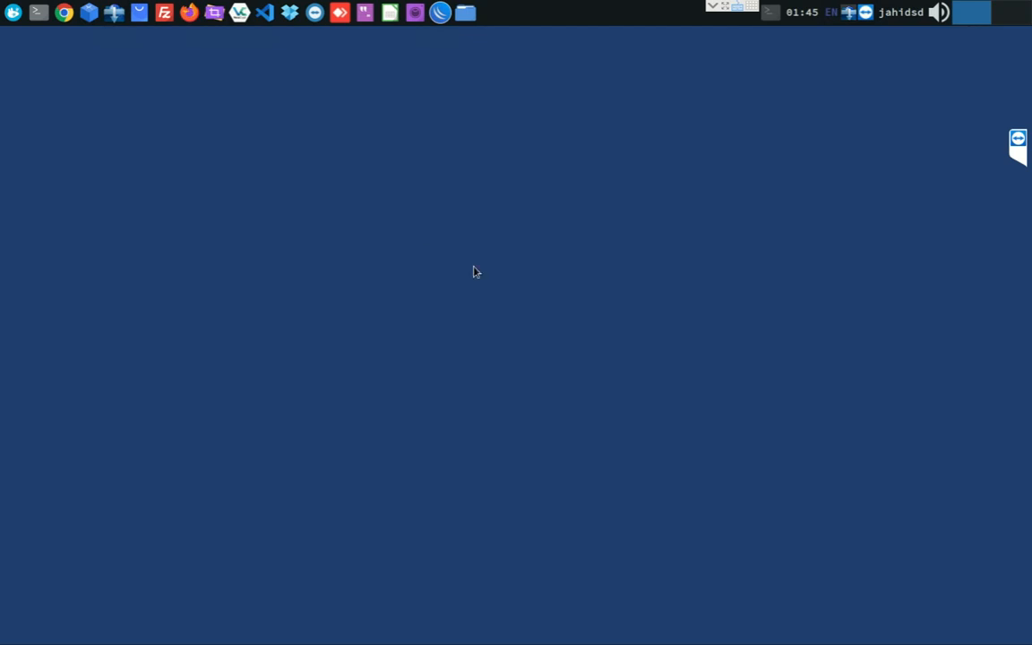
pyautogui.click(439, 12)
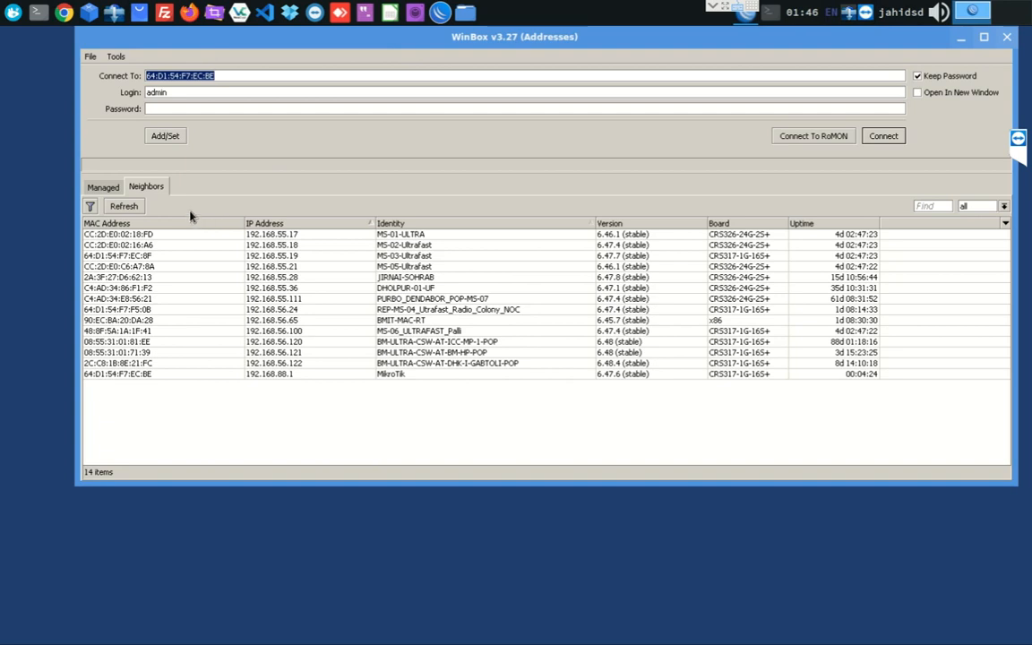
pyautogui.click(119, 375)
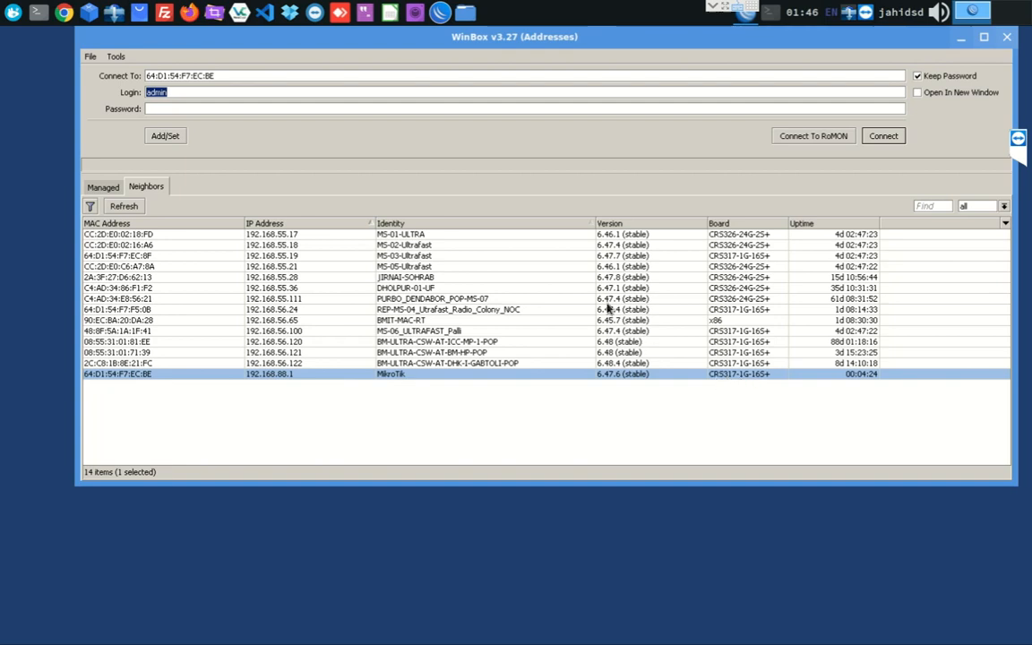
pyautogui.click(882, 139)
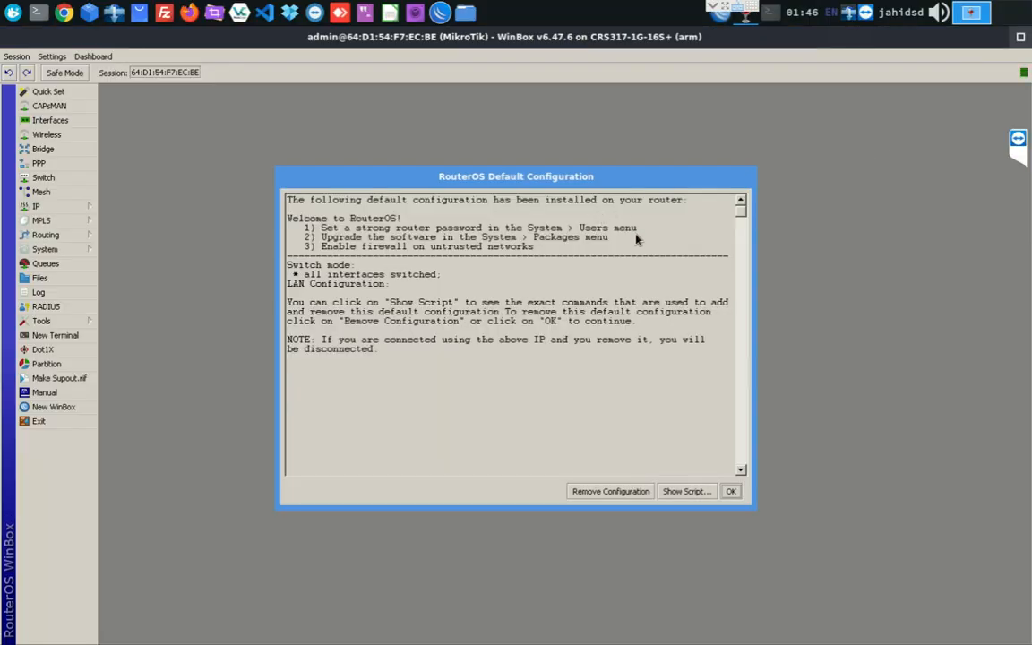
pyautogui.moveTo(530, 177); pyautogui.dragTo(553, 121)
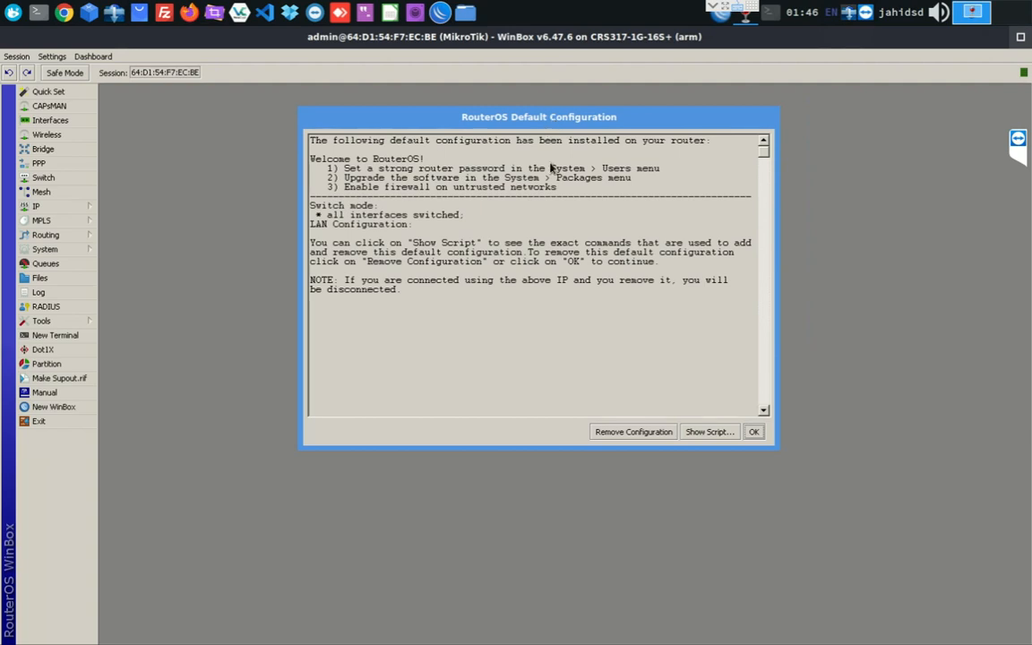
pyautogui.click(614, 433)
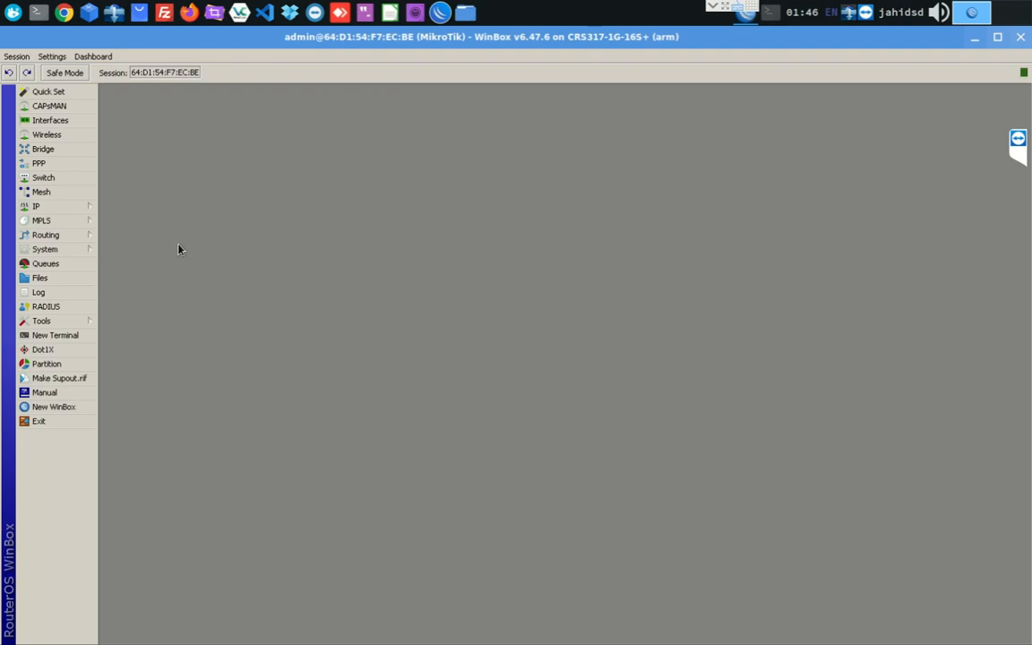
# Set the router's system identity to LEARNING-317.
pyautogui.click(64, 255)
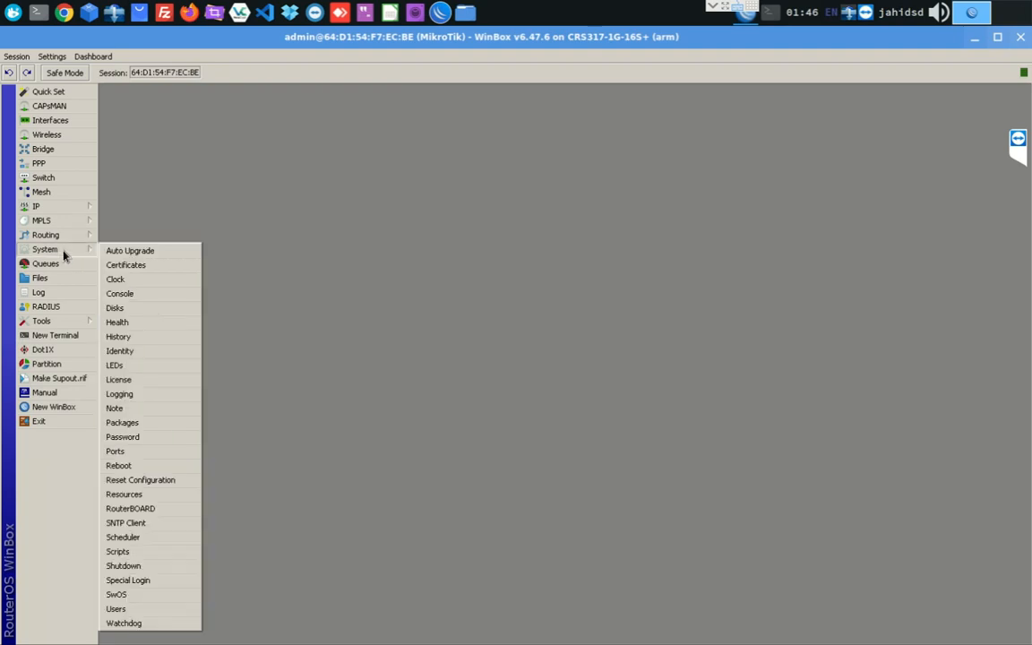
pyautogui.click(153, 351)
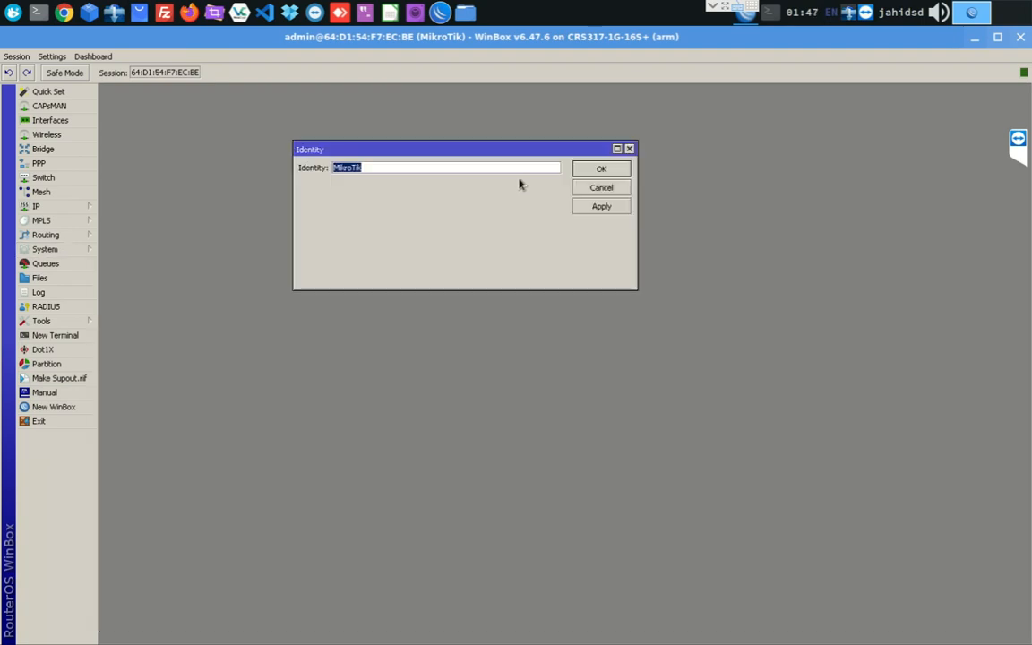
pyautogui.moveTo(452, 150); pyautogui.dragTo(459, 279)
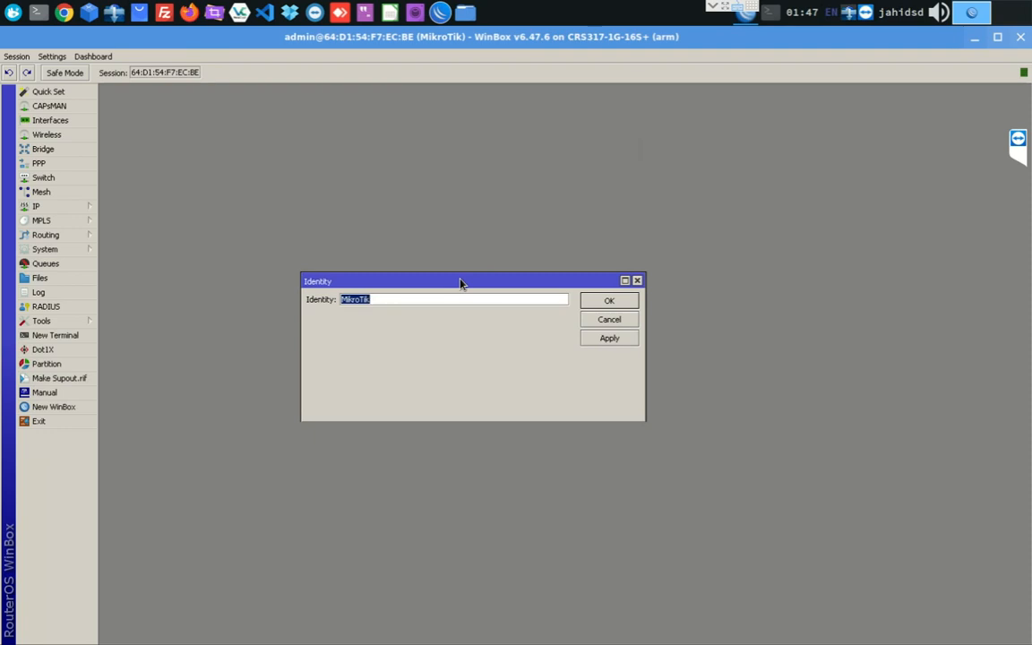
pyautogui.press('BackSpace')
pyautogui.write('LEARNING-317')
pyautogui.click(608, 339)
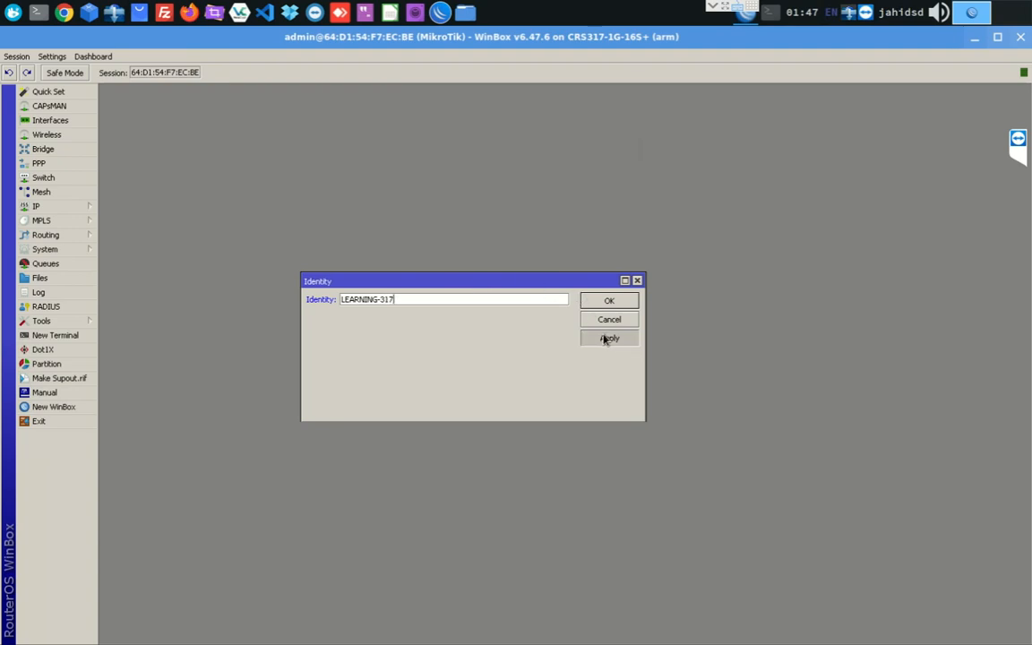
pyautogui.click(610, 302)
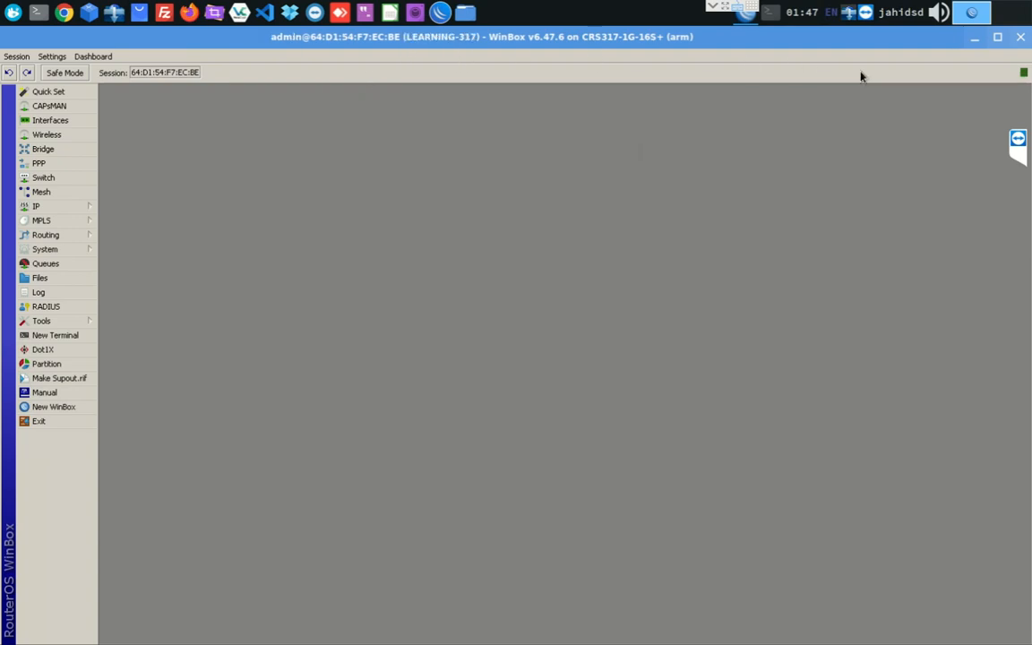
# Minimize the session, open WinBox again and connect as admin to the neighbor LEARNING-317.
pyautogui.click(974, 36)
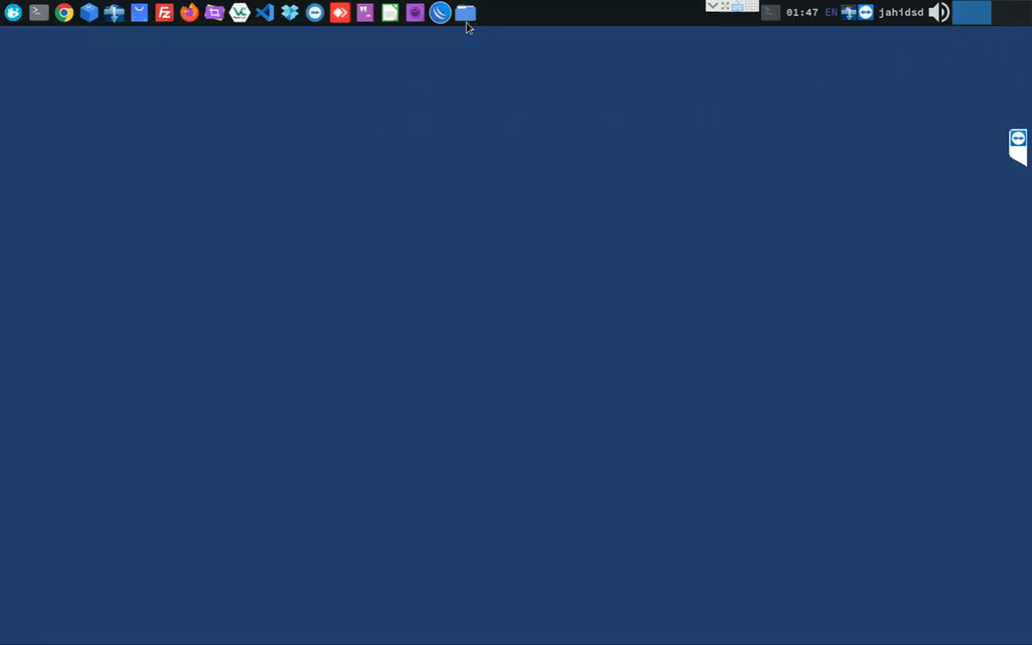
pyautogui.click(439, 13)
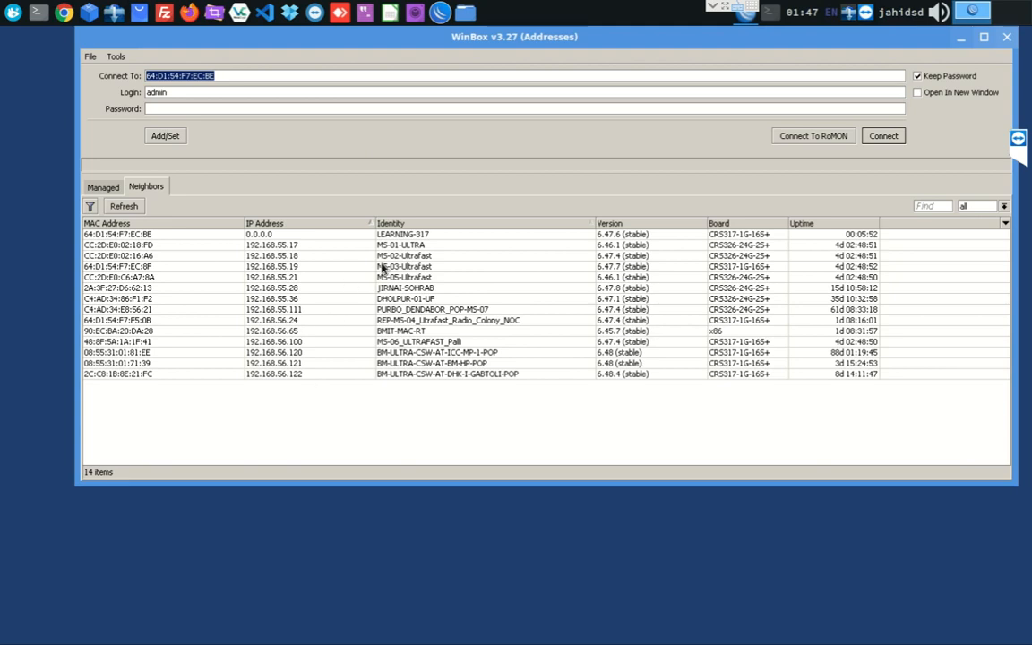
pyautogui.click(123, 235)
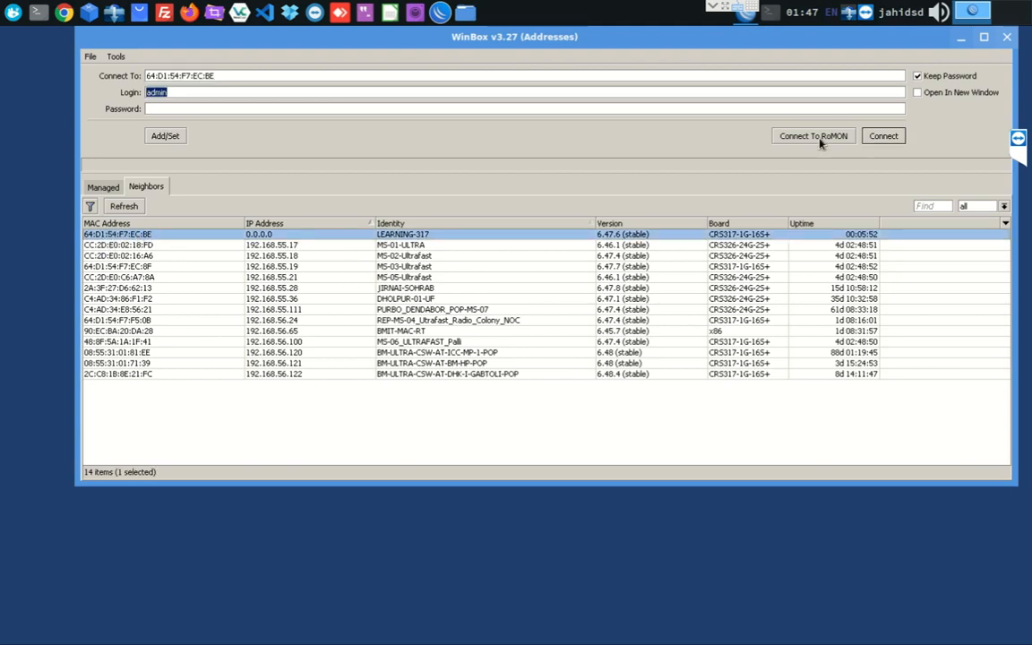
pyautogui.click(881, 138)
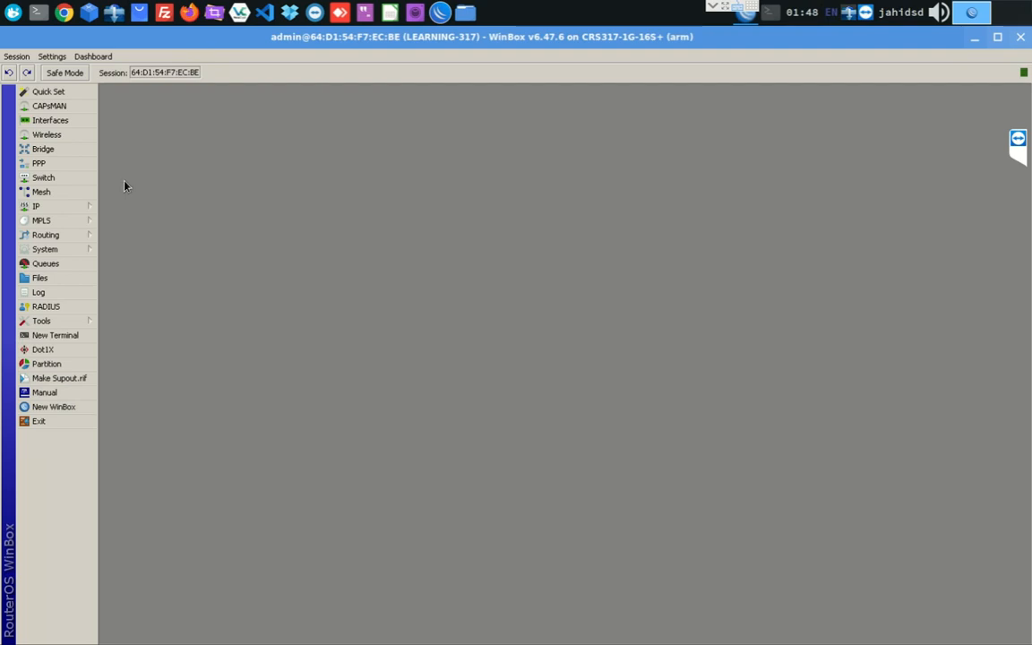
# Start a new bridge interface and name it BRIGHE-PRODUCTION.
pyautogui.click(50, 152)
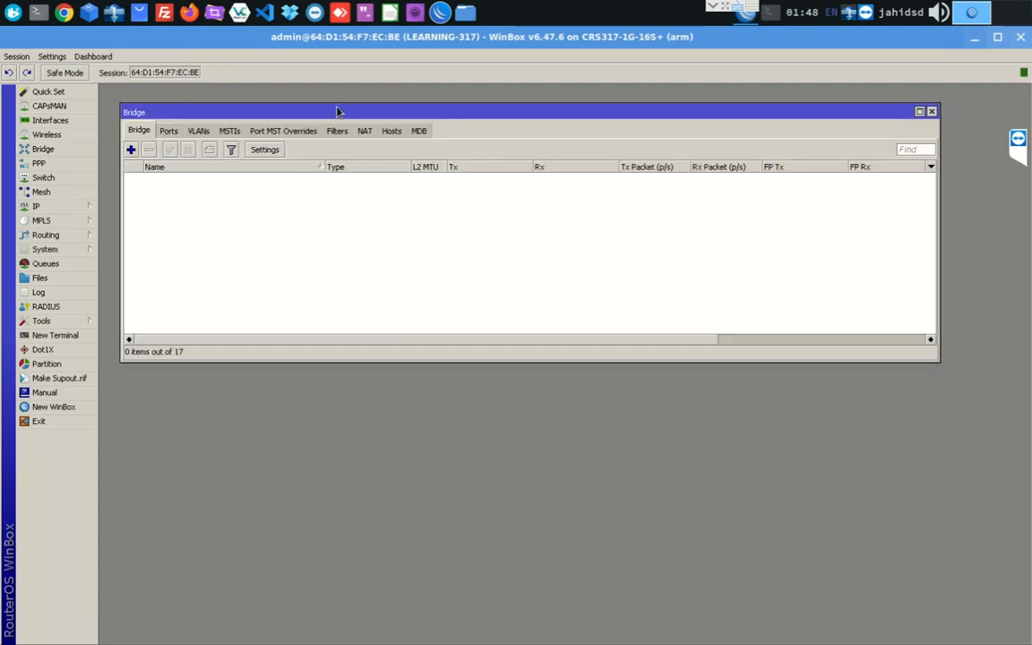
pyautogui.moveTo(339, 111); pyautogui.dragTo(377, 115)
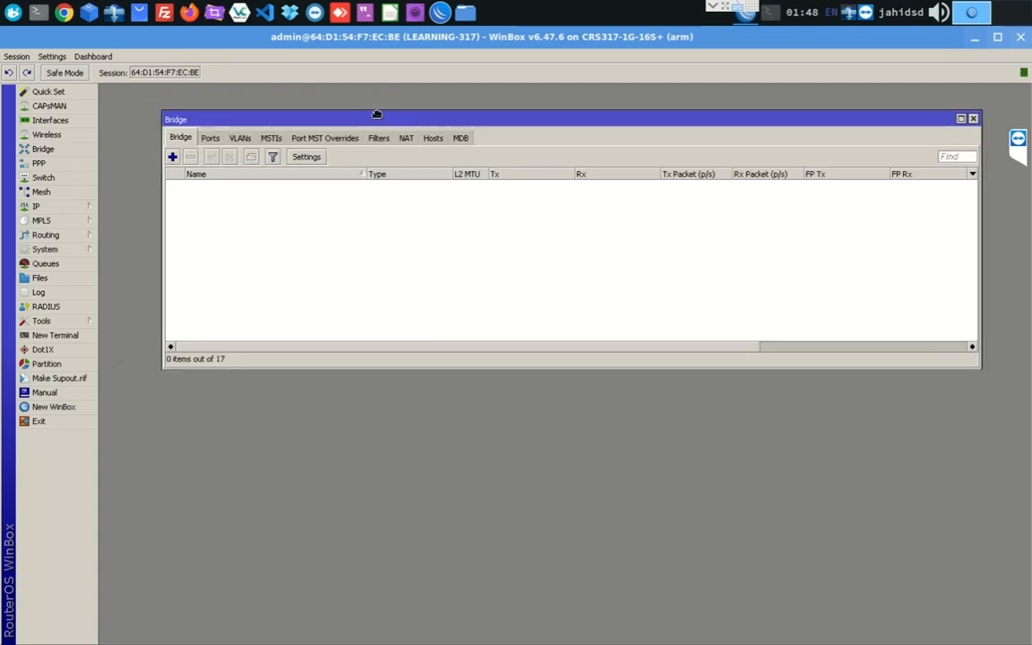
pyautogui.click(172, 159)
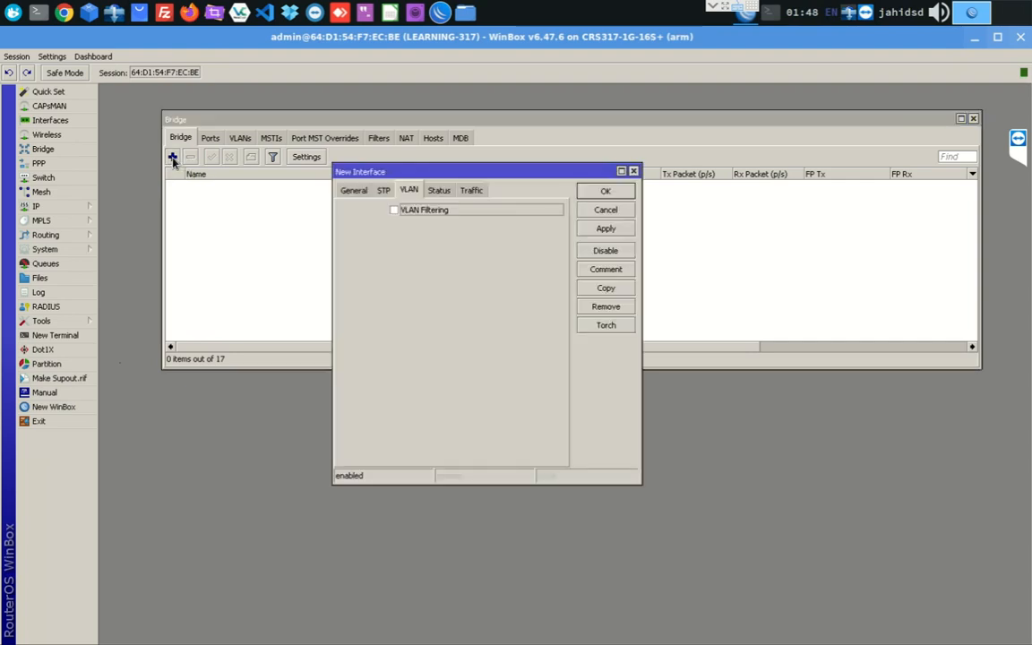
pyautogui.click(353, 191)
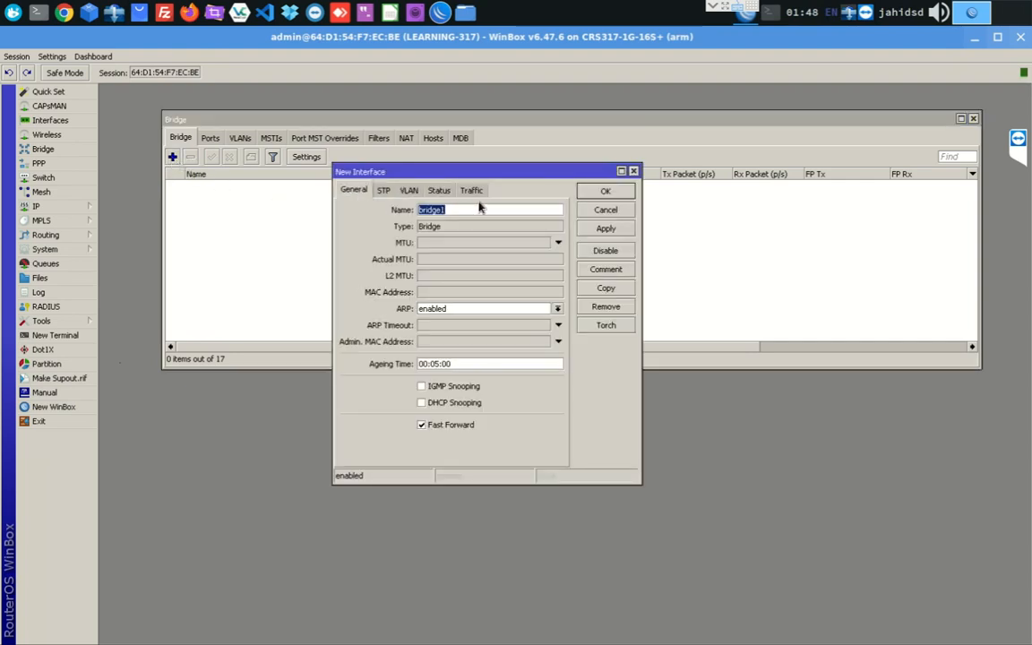
pyautogui.write('BRIGHE-PRODUCTION')
# Review the new bridge's STP, VLAN, status and traffic settings, save the bridge and select it in the list.
pyautogui.click(384, 190)
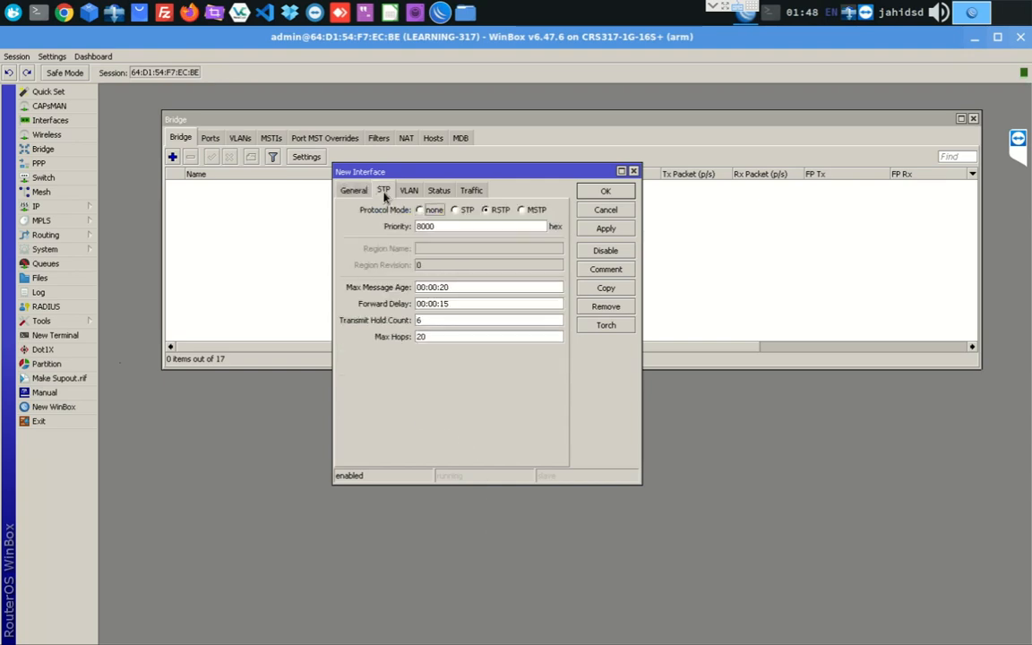
pyautogui.click(410, 190)
pyautogui.click(439, 190)
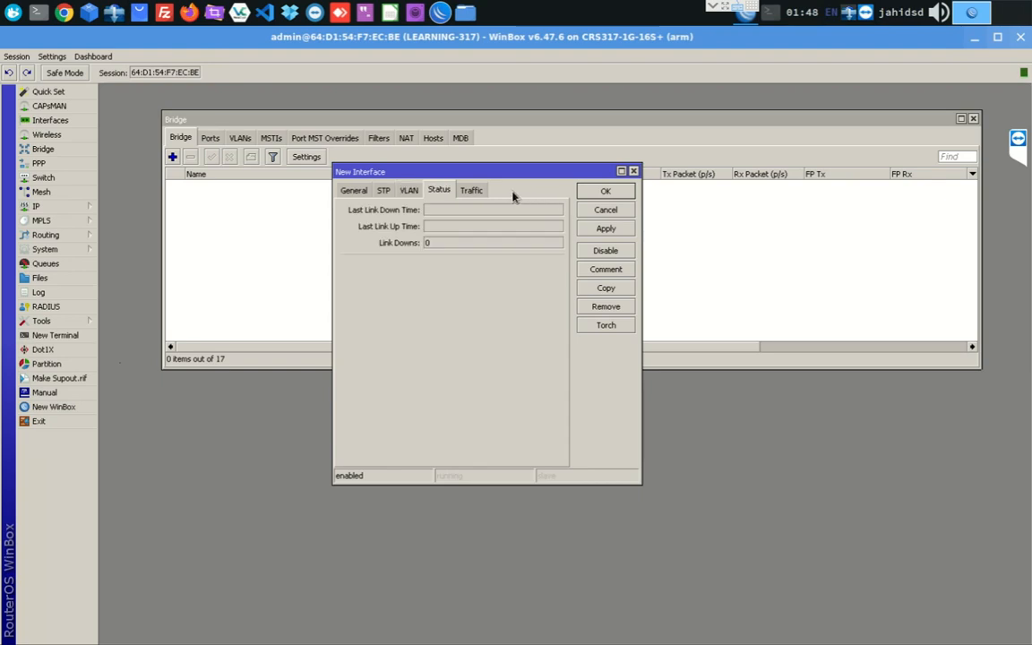
pyautogui.click(471, 189)
pyautogui.click(354, 191)
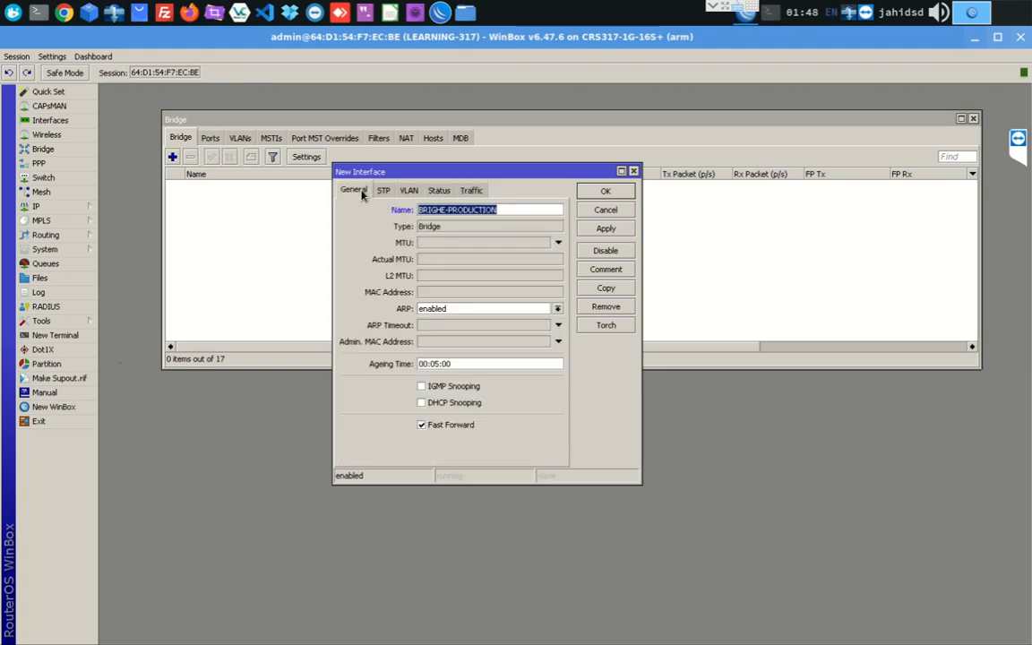
pyautogui.click(605, 229)
pyautogui.click(605, 191)
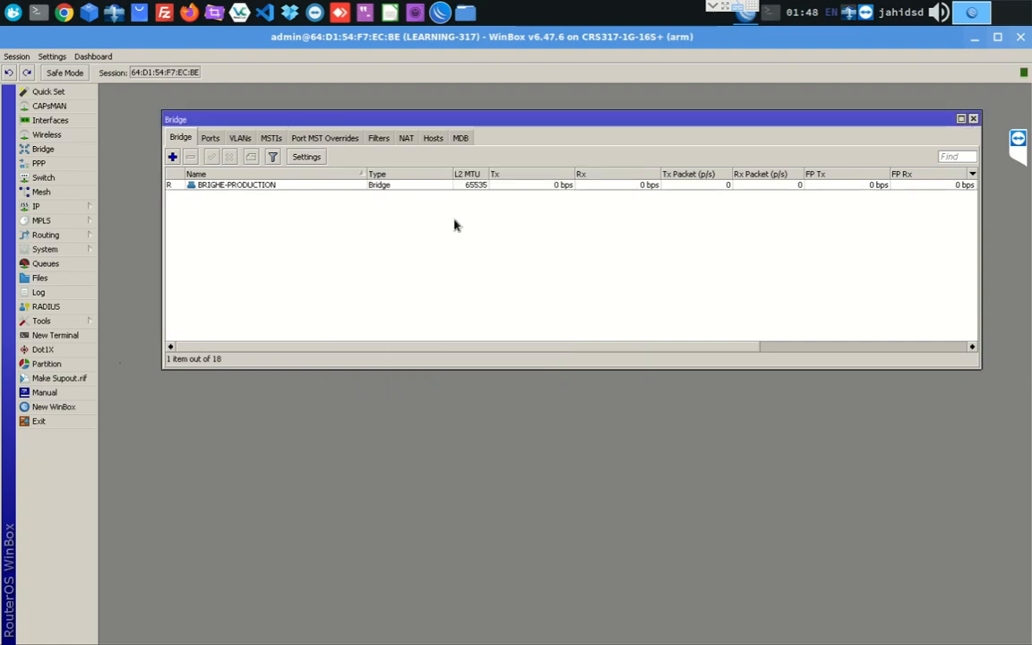
pyautogui.click(231, 187)
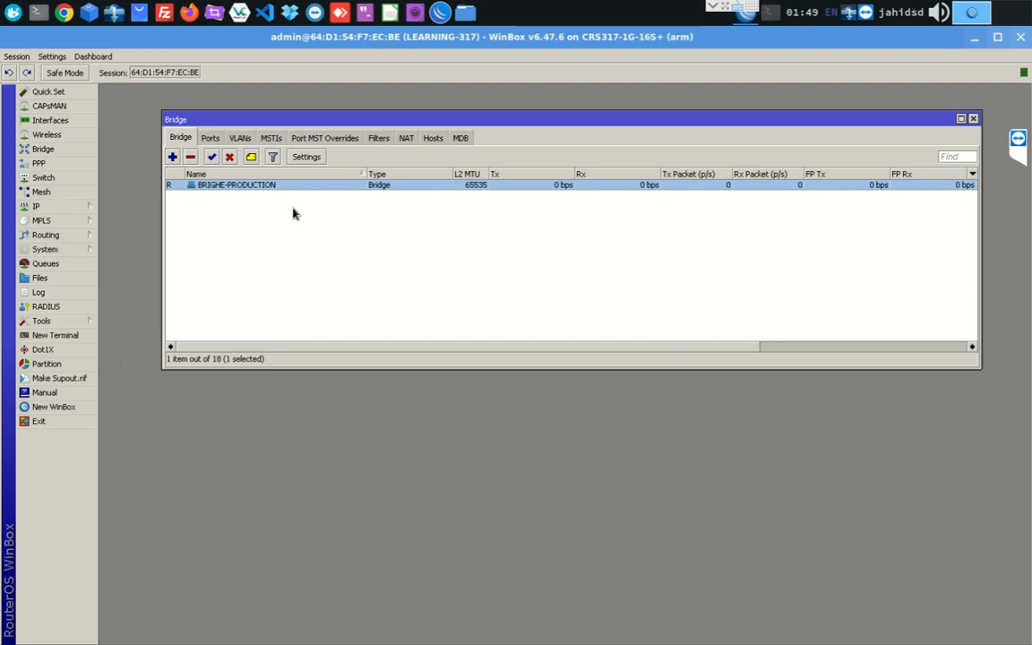
# Start a new VLAN interface named MANAGEMENT-VLAN-41 with VLAN ID 41.
pyautogui.click(52, 121)
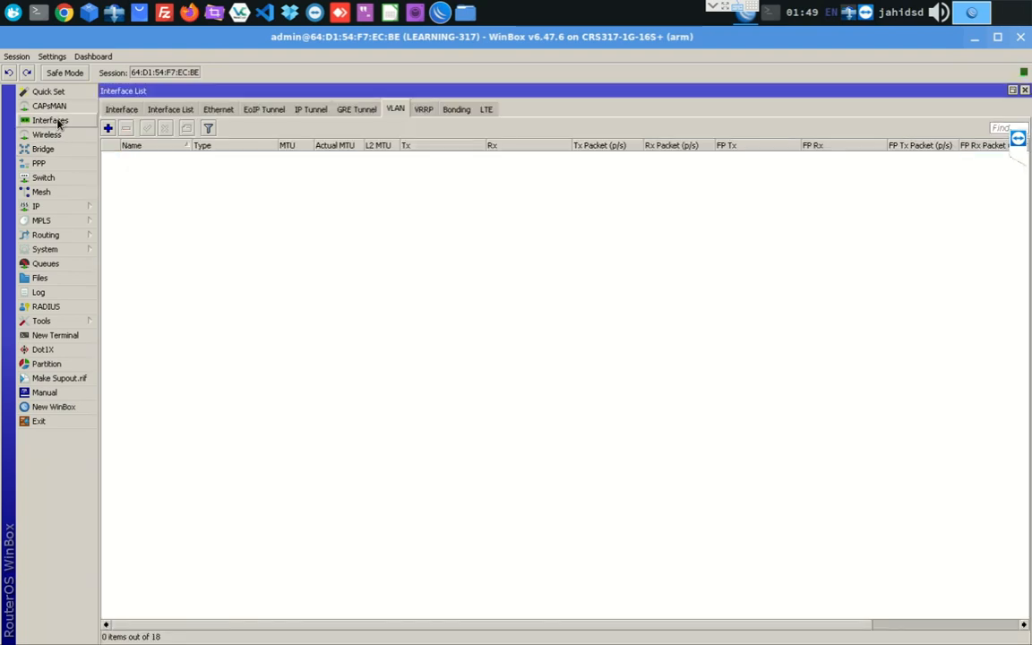
pyautogui.click(391, 109)
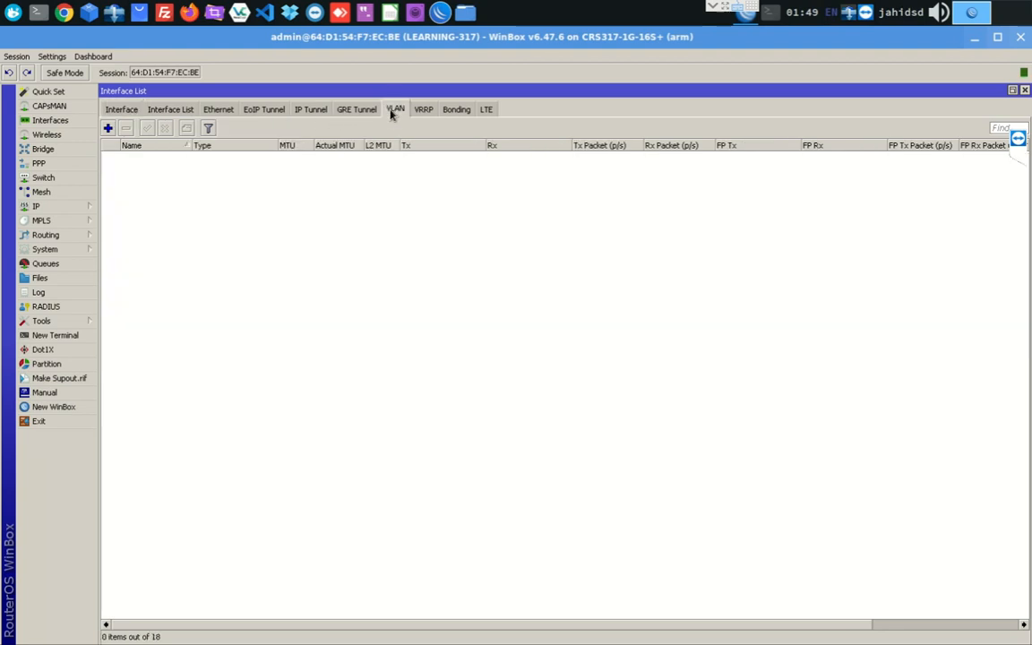
pyautogui.click(108, 129)
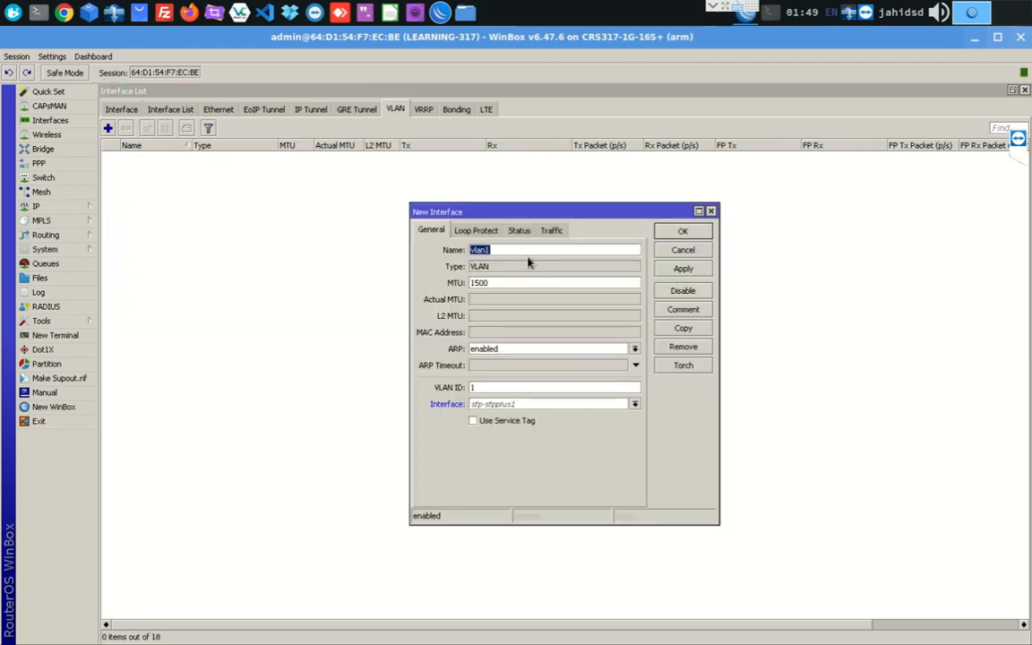
pyautogui.write('MANA')
pyautogui.moveTo(478, 387); pyautogui.dragTo(465, 387)
pyautogui.write('41')
# Assign the new VLAN to the BRIGHE-PRODUCTION interface, save it and widen the name column of the VLAN list.
pyautogui.click(550, 407)
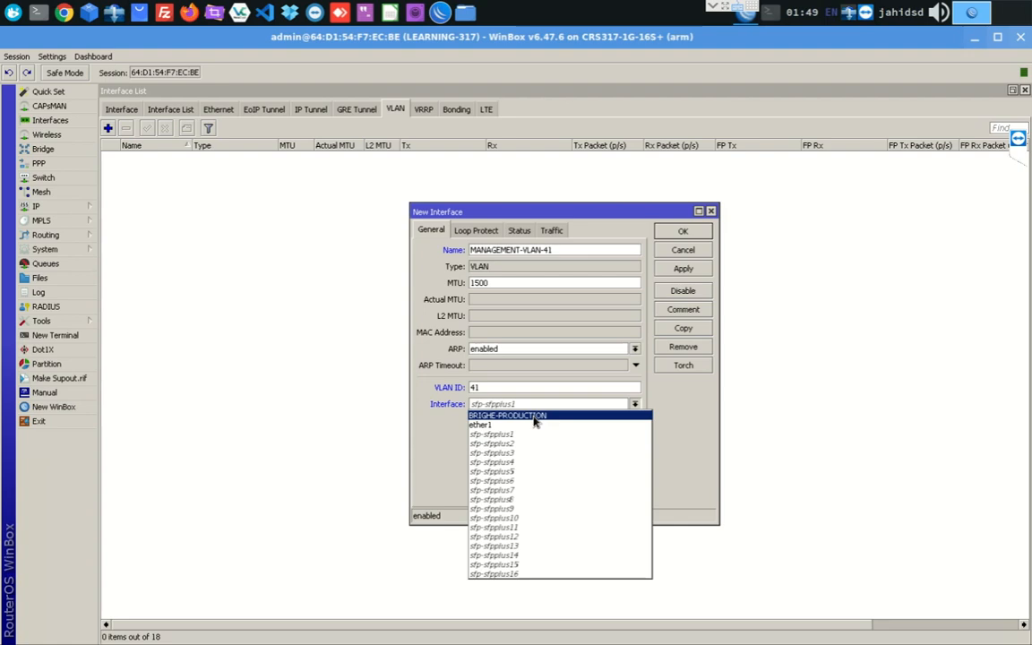
pyautogui.click(535, 417)
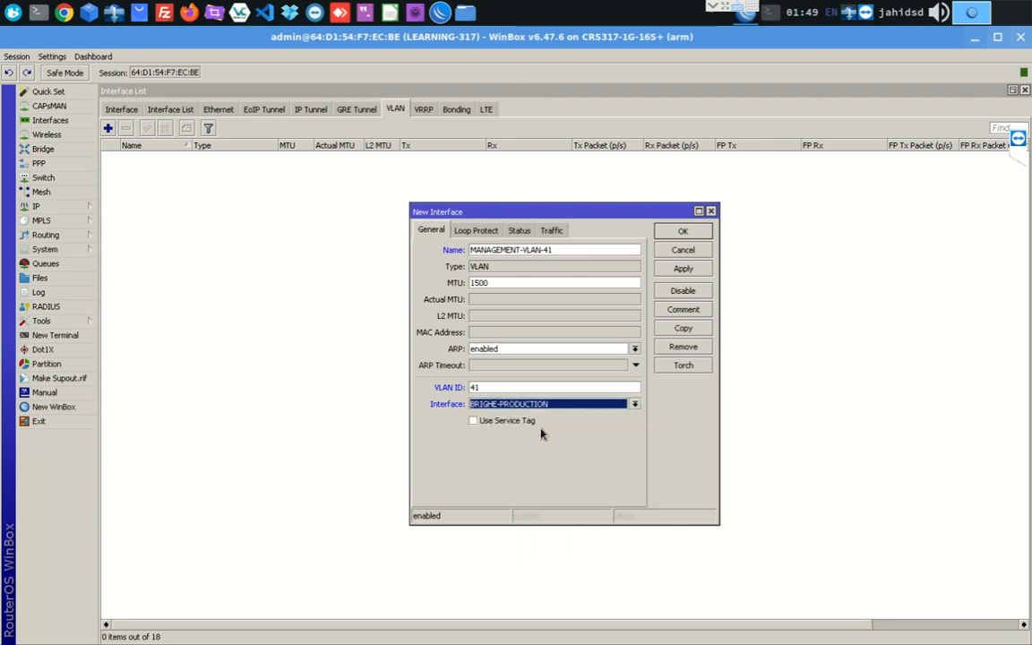
pyautogui.click(511, 386)
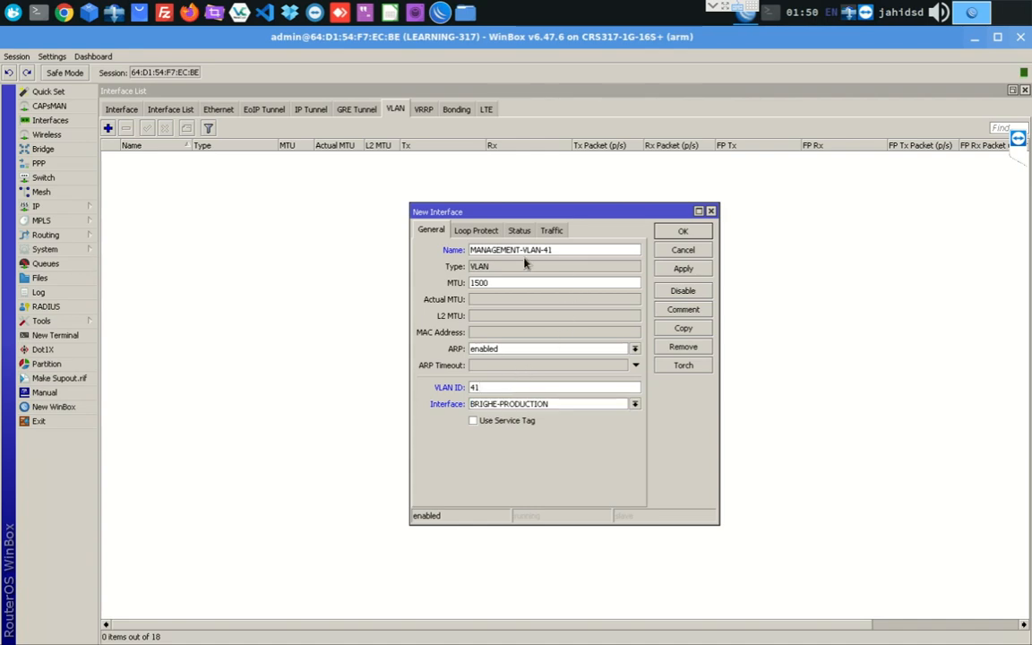
pyautogui.click(680, 270)
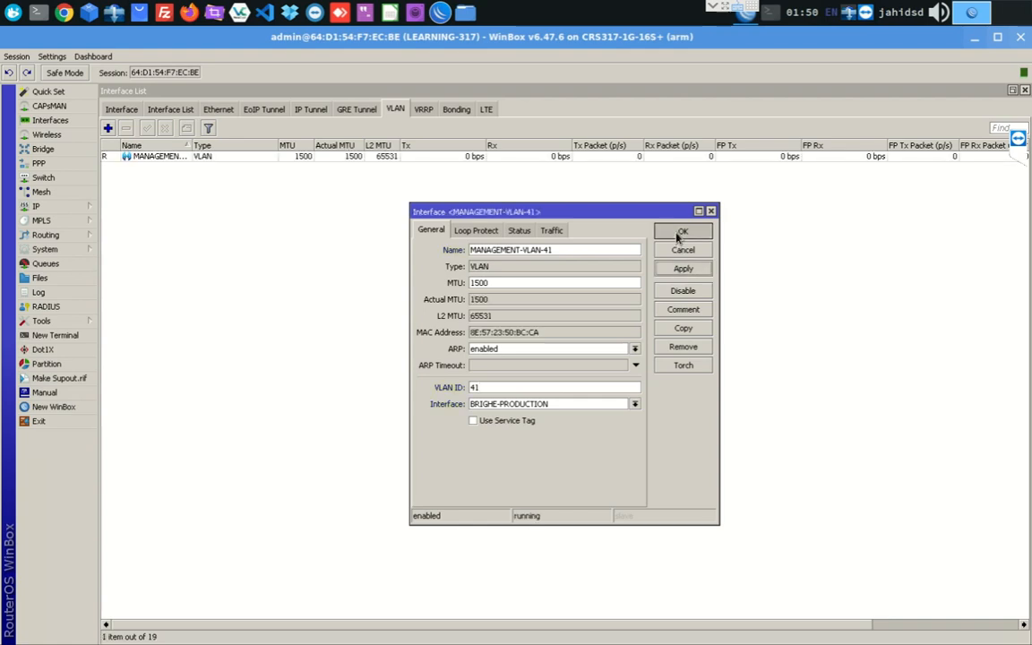
pyautogui.click(681, 232)
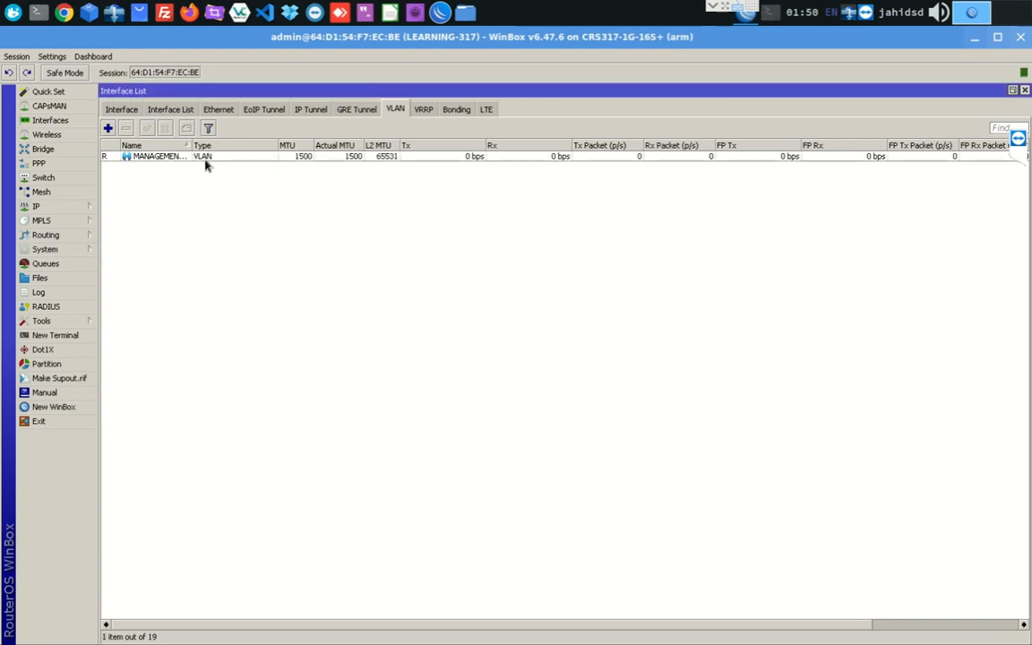
pyautogui.moveTo(188, 144); pyautogui.dragTo(301, 144)
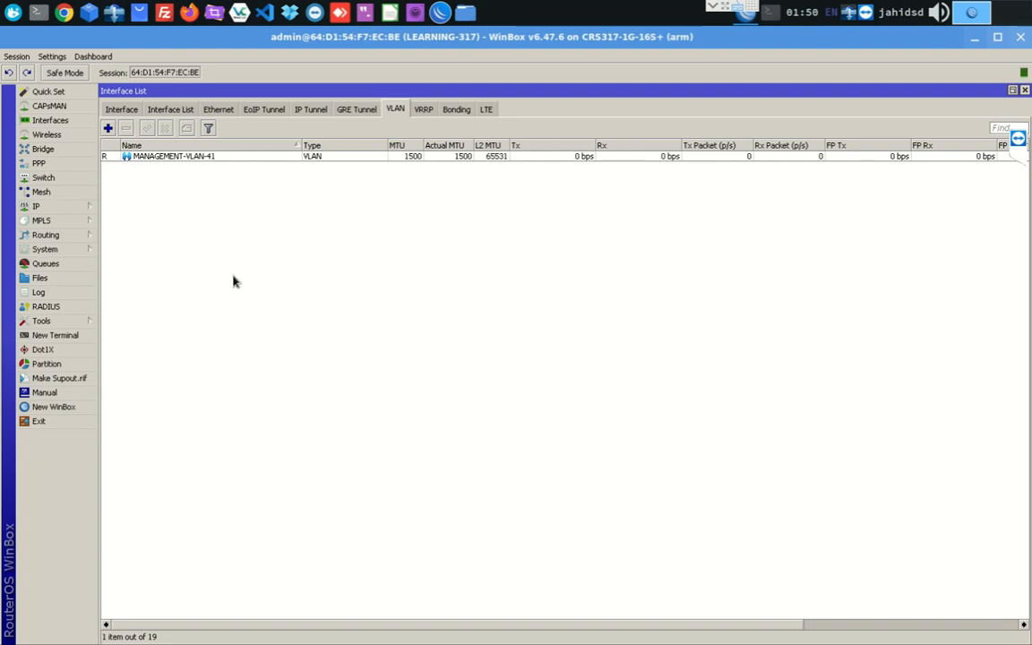
# Start a new IP address entry and set its address to 10.10.41.40/24.
pyautogui.click(51, 207)
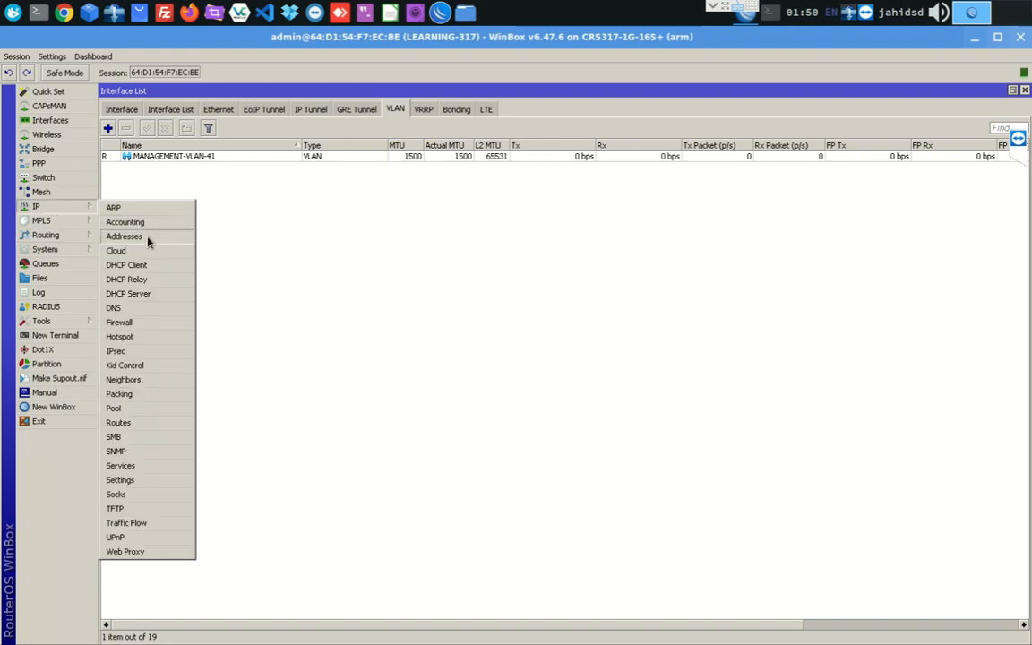
pyautogui.click(160, 236)
pyautogui.click(283, 219)
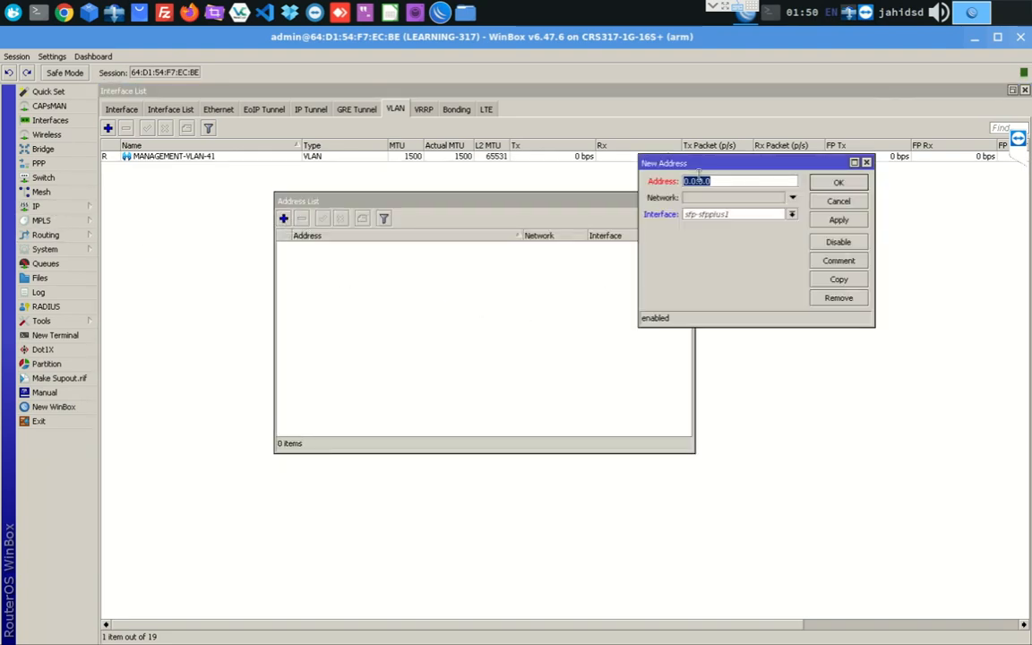
pyautogui.write('10.10.10')
pyautogui.press('BackSpace')
pyautogui.press('BackSpace')
pyautogui.write('41.')
pyautogui.write('40/24')
# Assign the new IP address to the MANAGEMENT-VLAN-41 interface and save it.
pyautogui.click(792, 214)
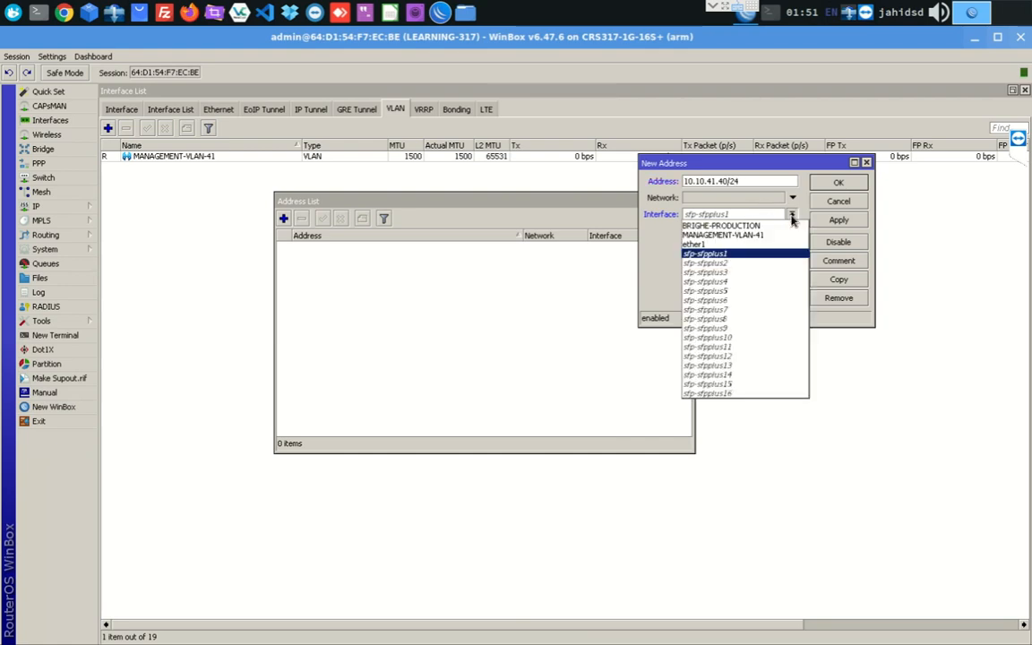
pyautogui.click(753, 237)
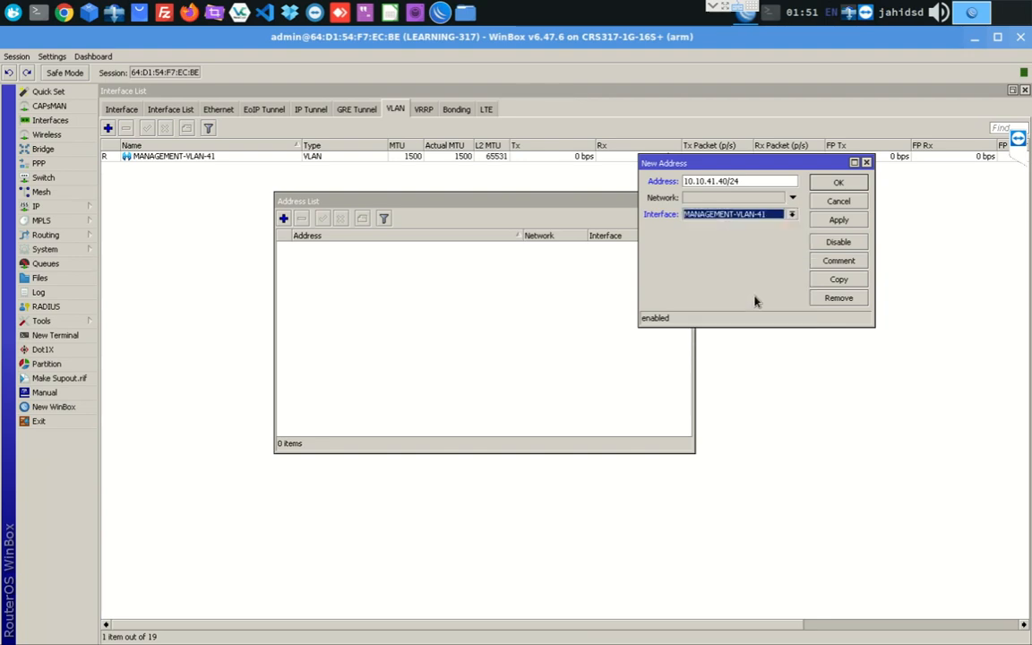
pyautogui.moveTo(754, 170); pyautogui.dragTo(530, 216)
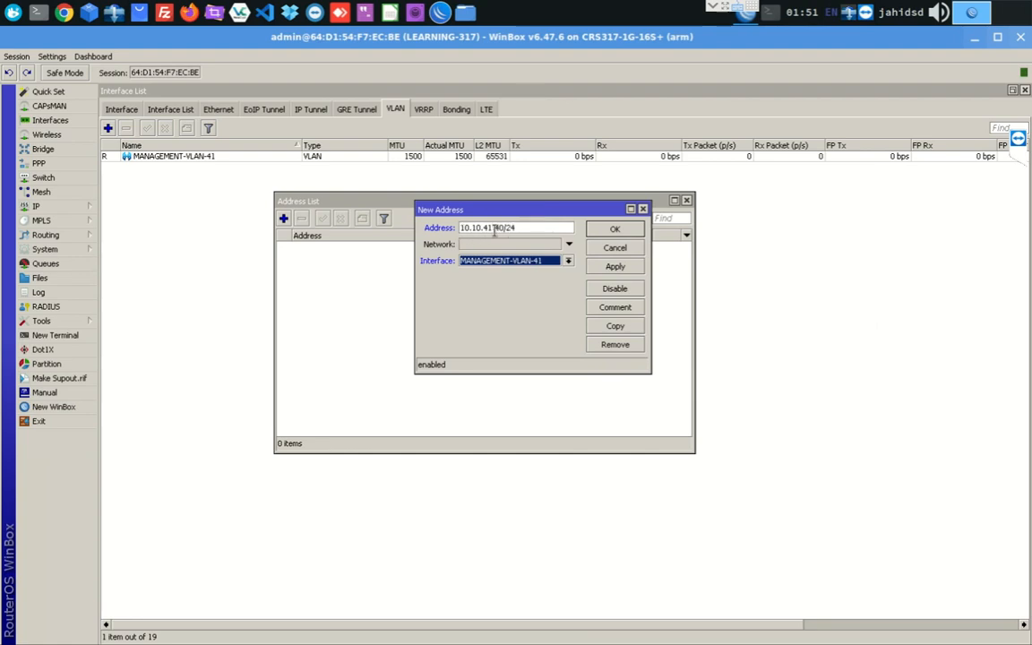
pyautogui.click(614, 266)
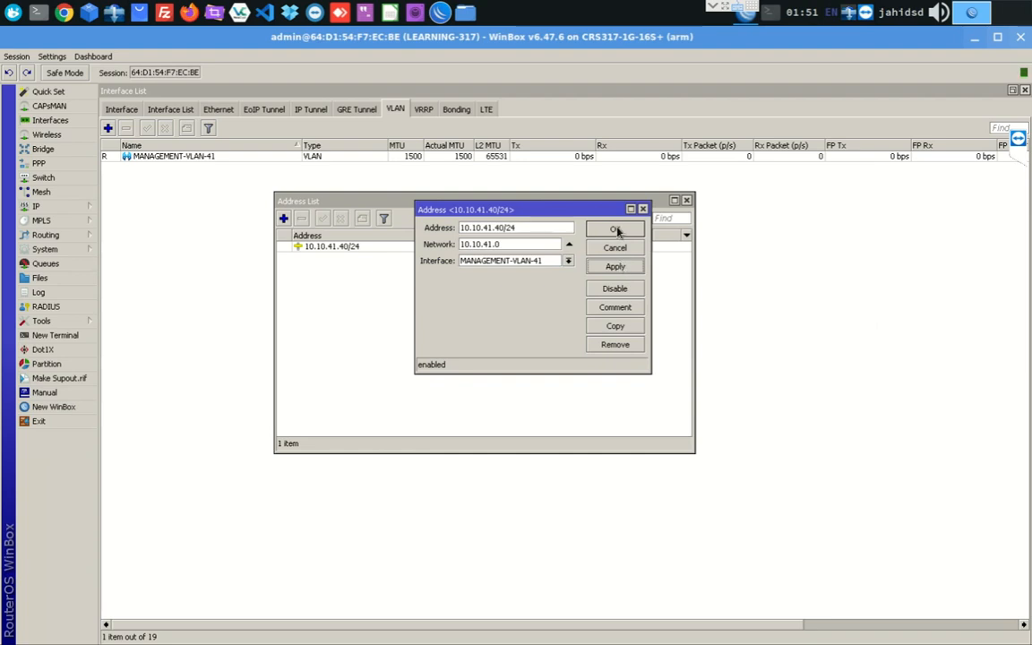
pyautogui.click(617, 231)
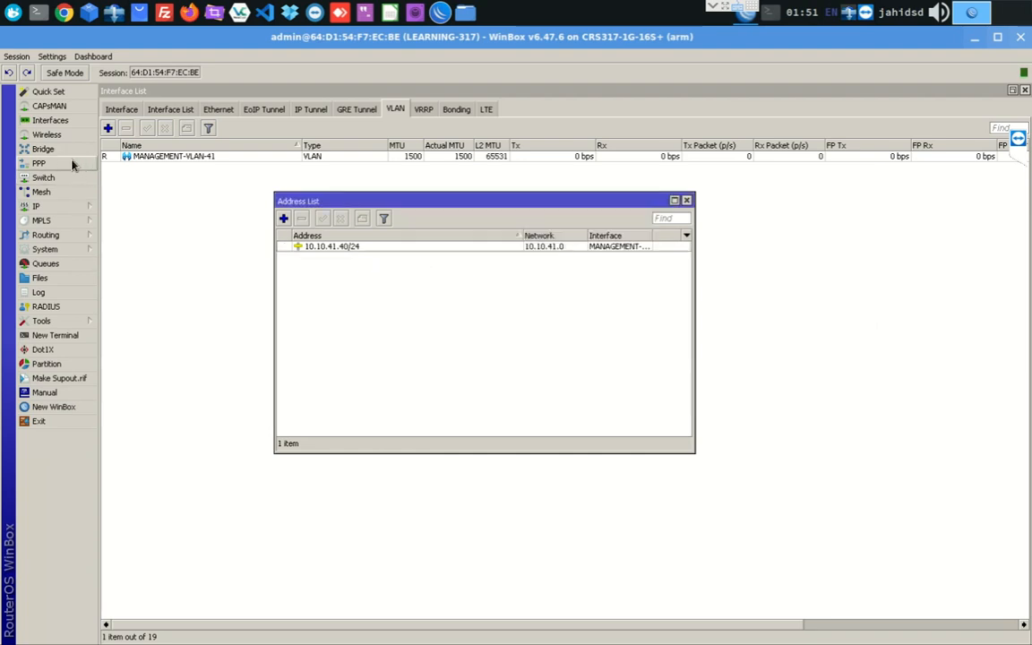
# Review the general settings of the BRIGHE-PRODUCTION bridge, then close the bridge, address and interface lists.
pyautogui.click(44, 148)
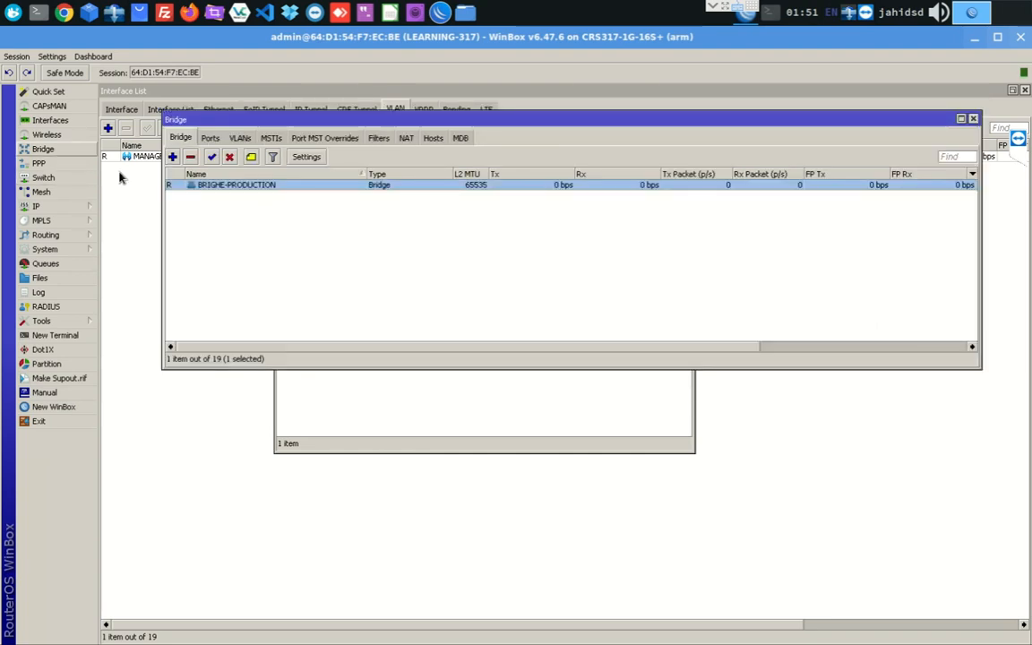
pyautogui.doubleClick(213, 185)
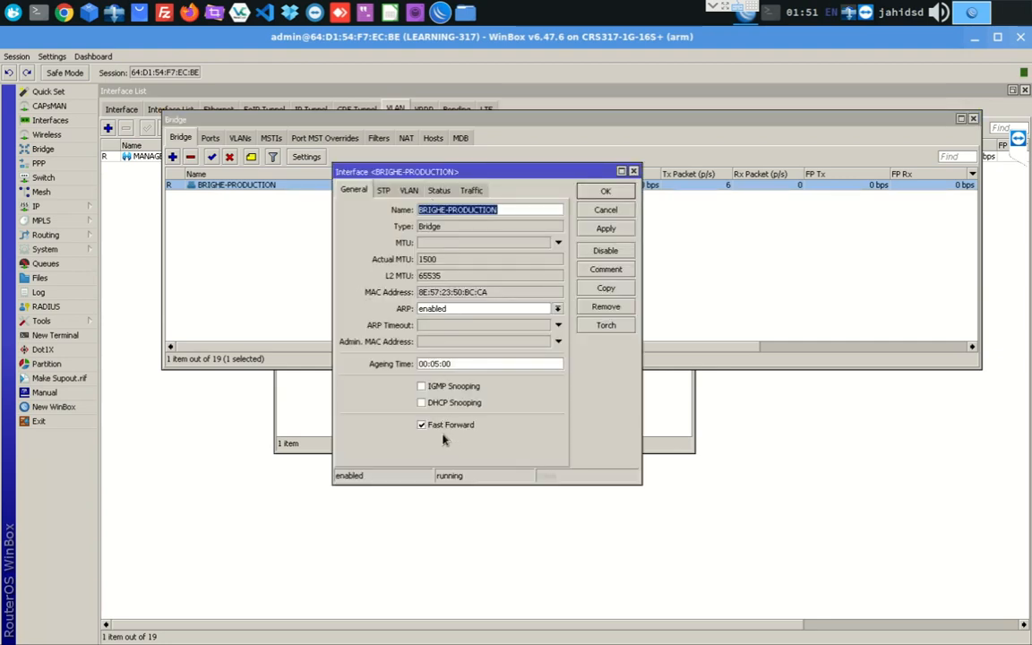
pyautogui.click(633, 171)
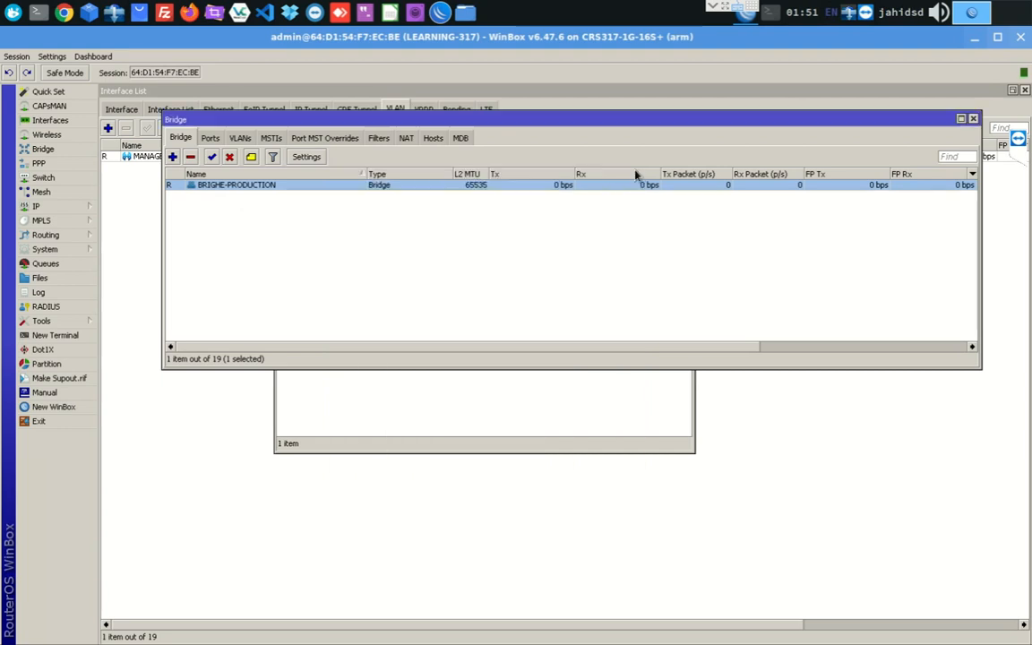
pyautogui.click(881, 108)
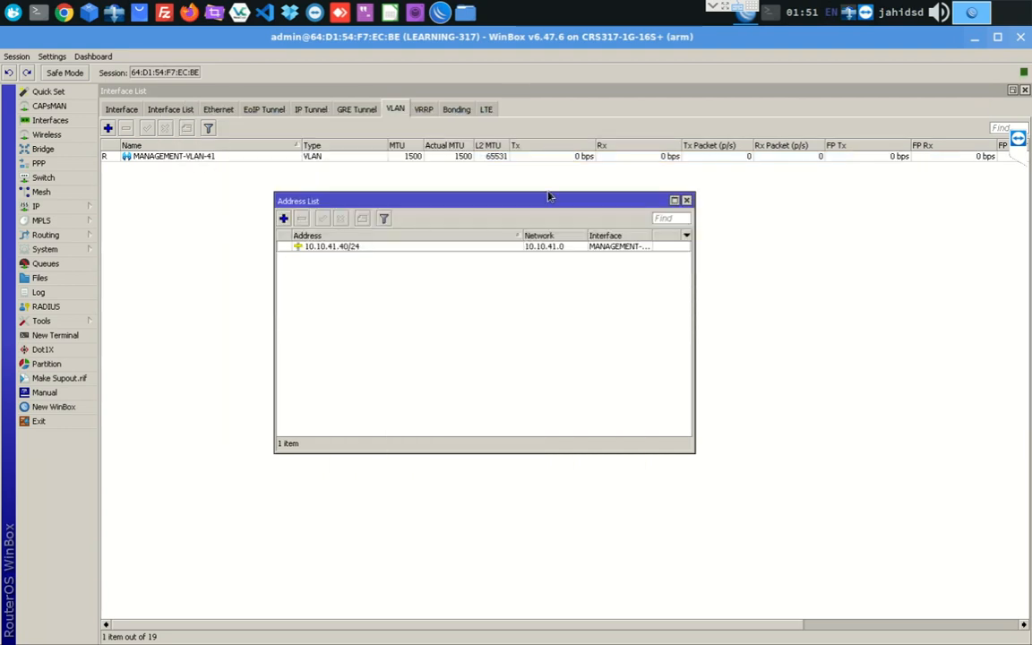
pyautogui.click(686, 200)
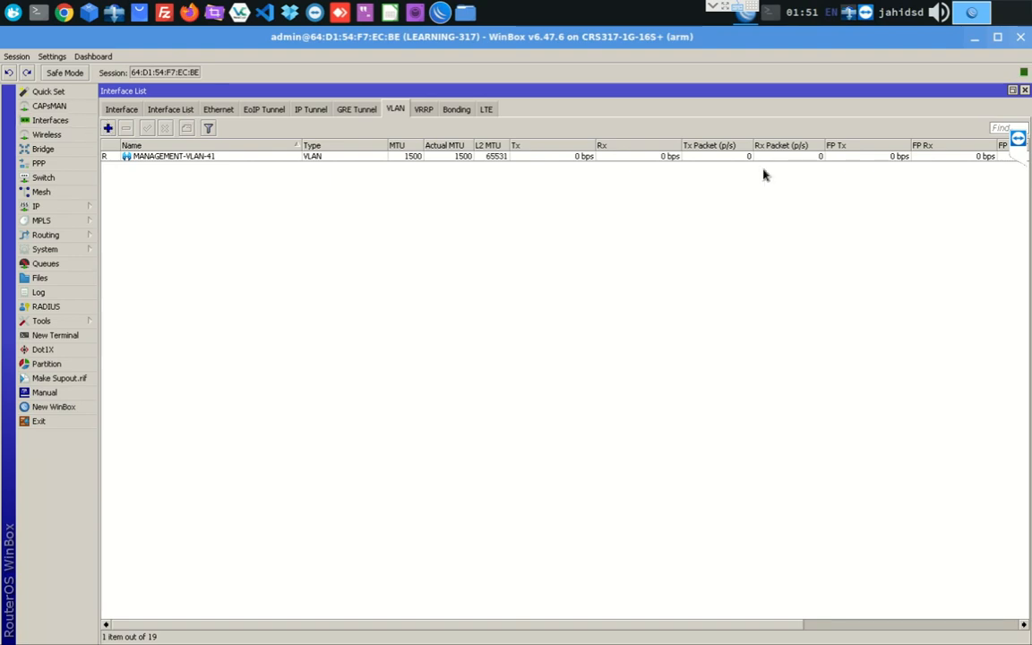
pyautogui.click(1025, 90)
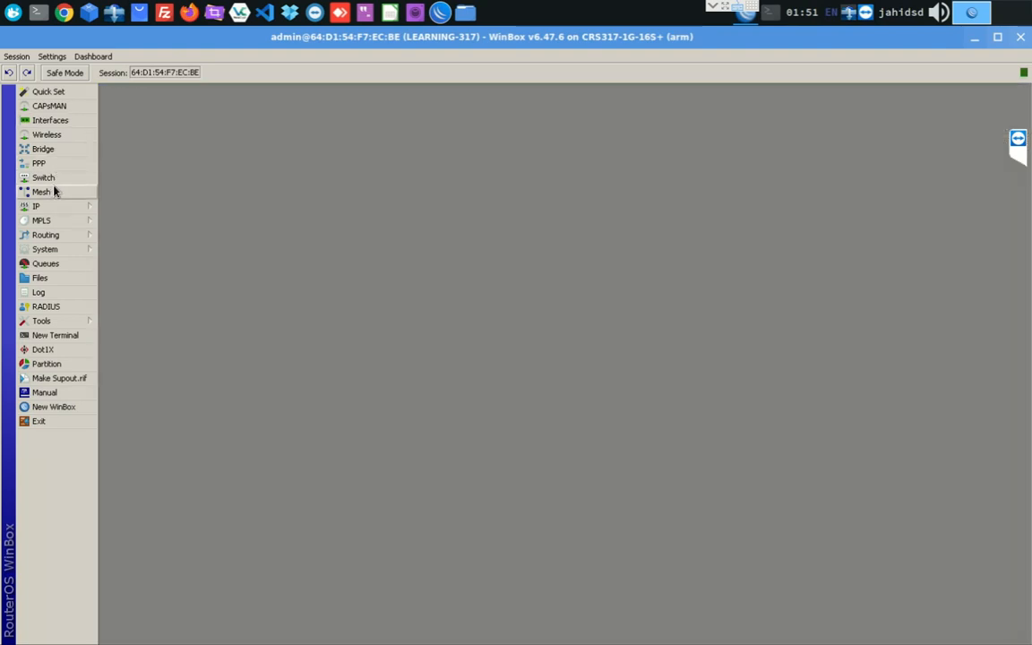
# Review the VLAN ID and parent interface of MANAGEMENT-VLAN-41, then close the interface list.
pyautogui.click(55, 122)
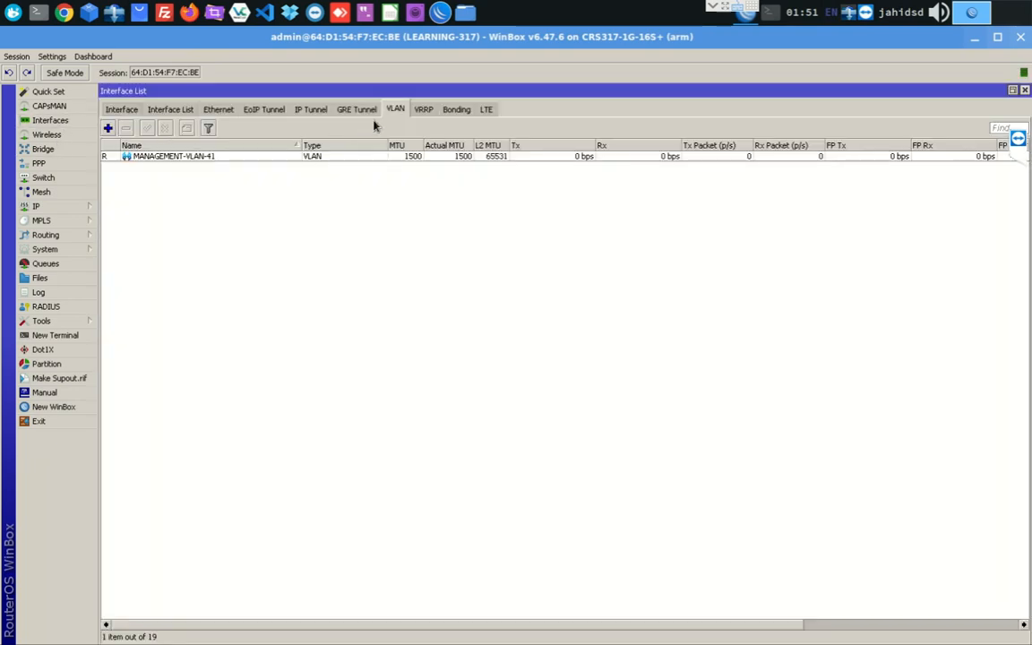
pyautogui.click(178, 159)
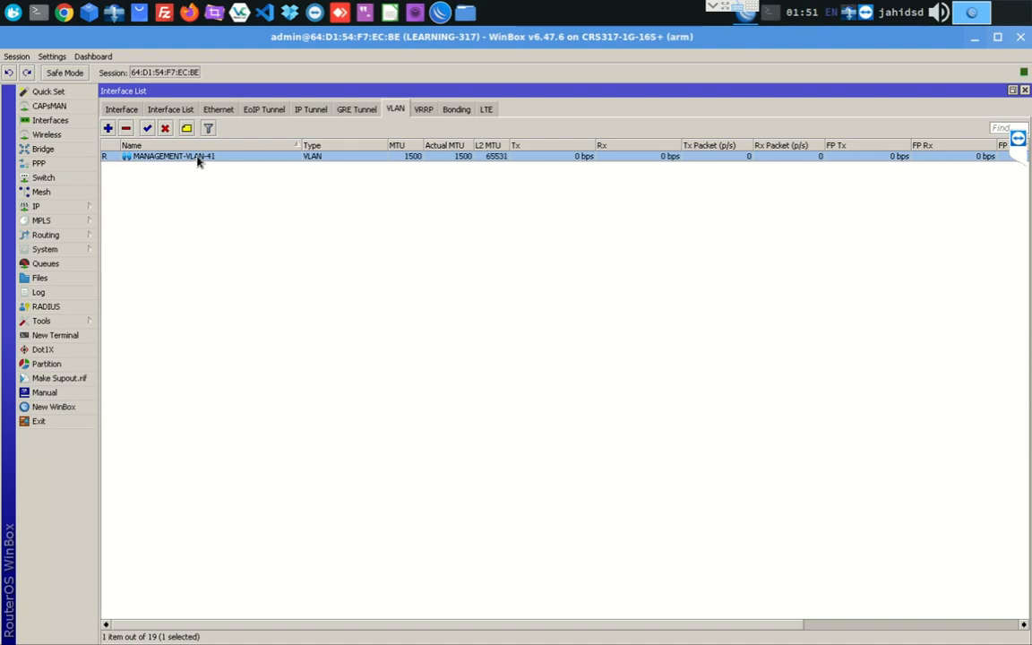
pyautogui.doubleClick(199, 157)
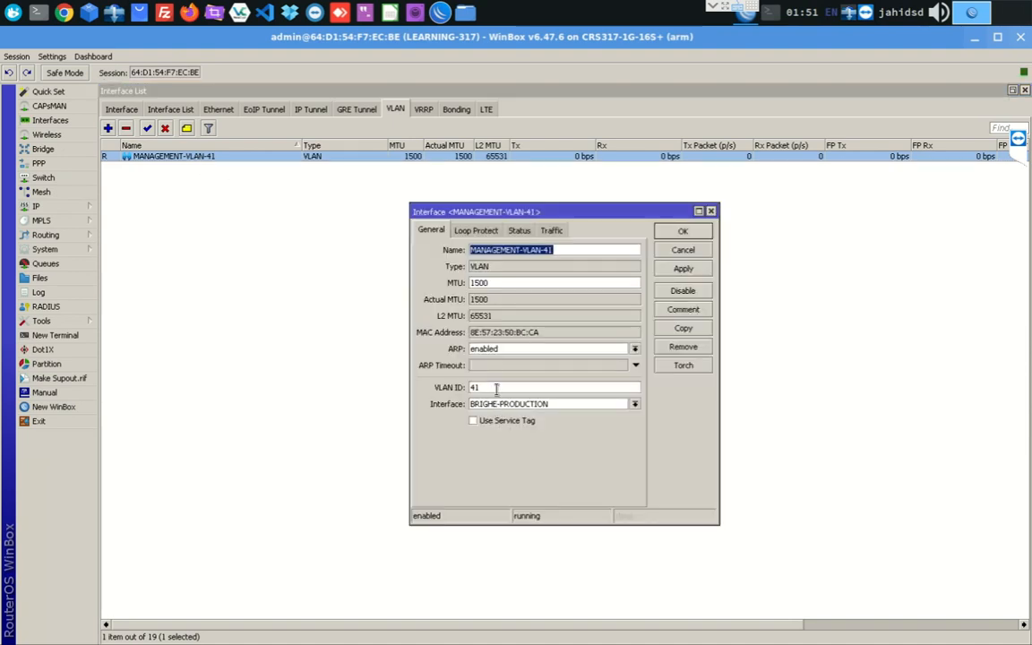
pyautogui.click(497, 387)
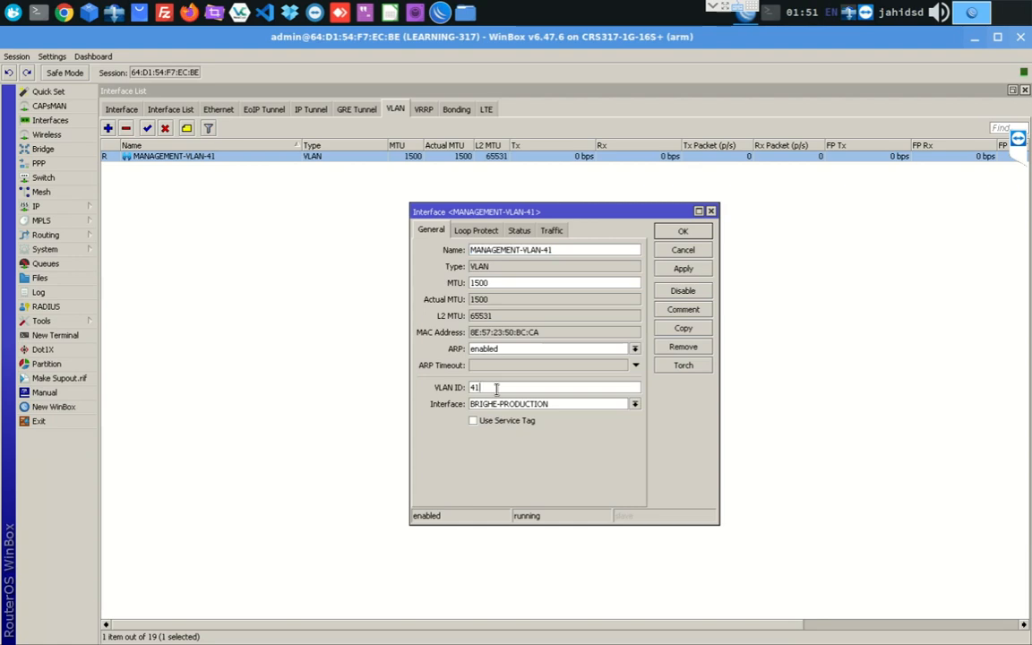
pyautogui.click(711, 212)
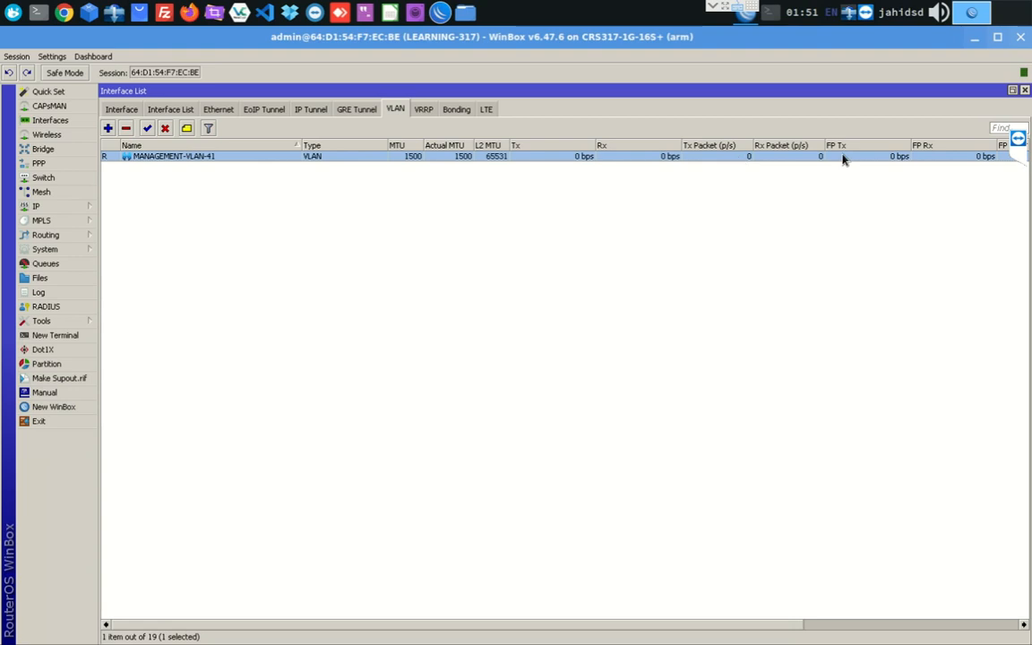
pyautogui.click(1024, 90)
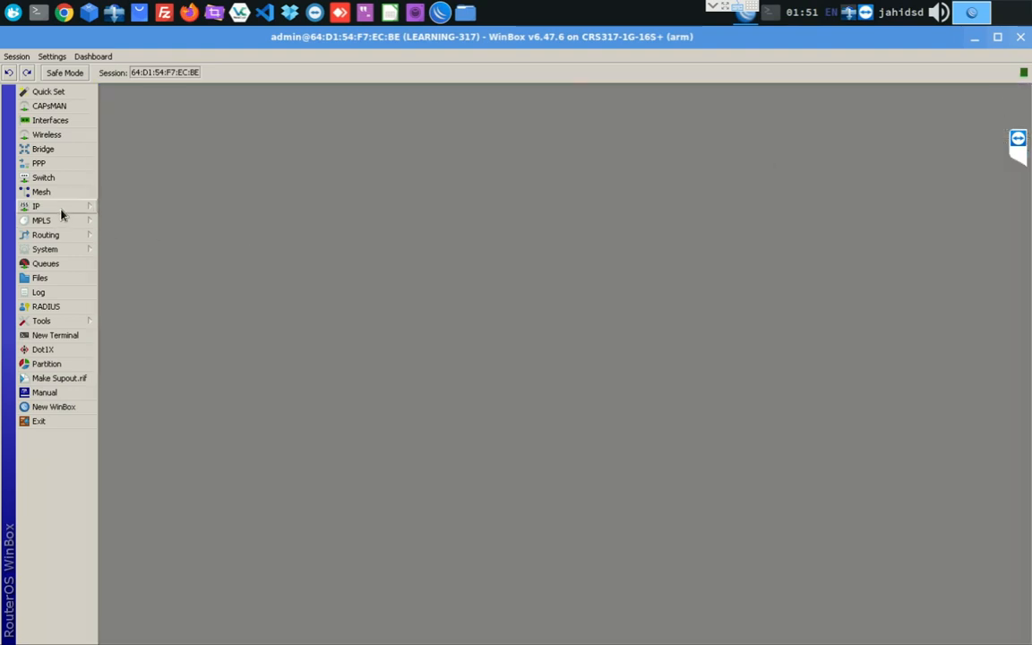
# Review the address, network and interface of the 10.10.41.40/24 entry, then close the address list.
pyautogui.click(60, 208)
pyautogui.click(179, 236)
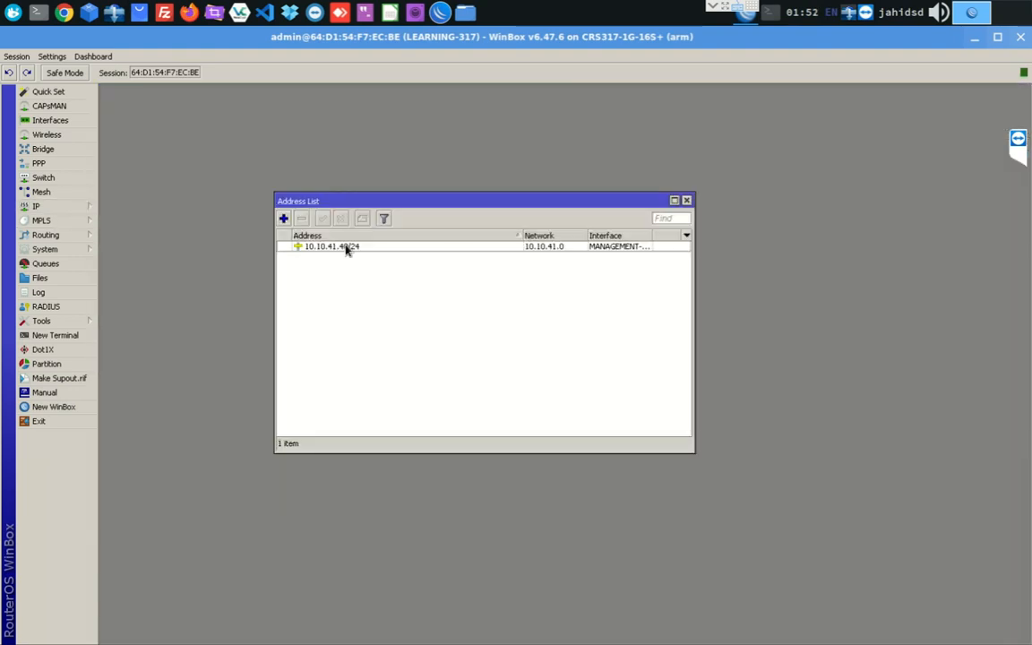
pyautogui.doubleClick(346, 246)
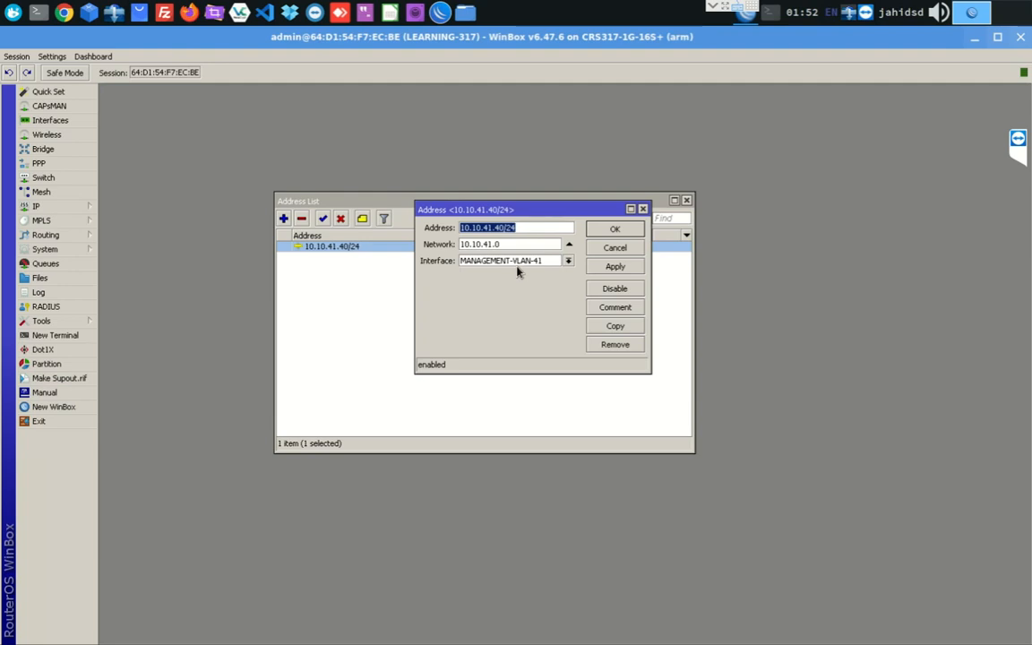
pyautogui.moveTo(502, 244); pyautogui.dragTo(459, 243)
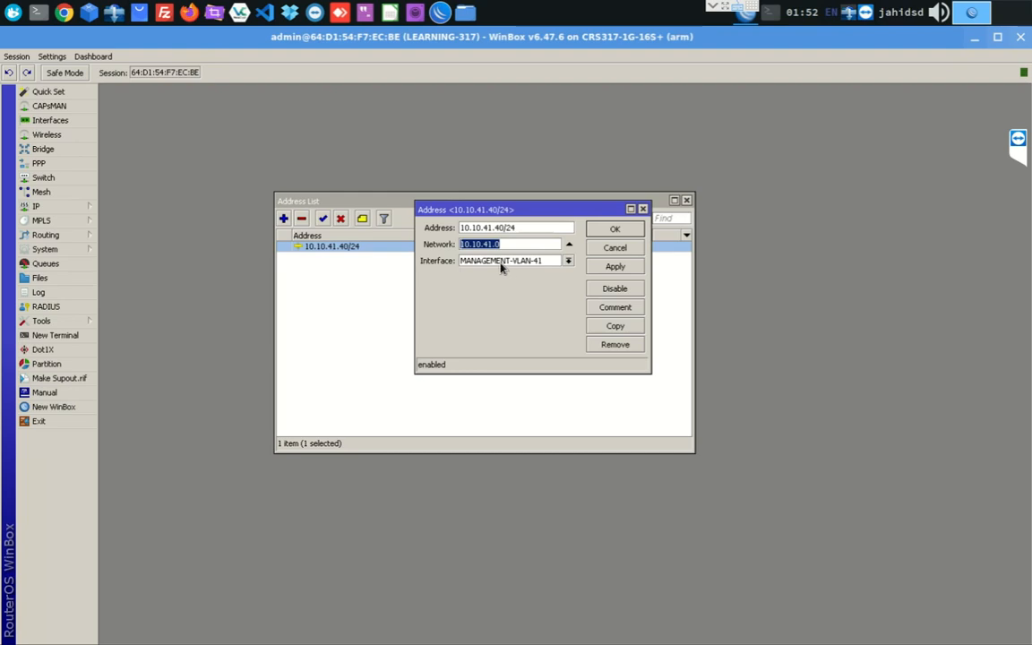
pyautogui.click(642, 209)
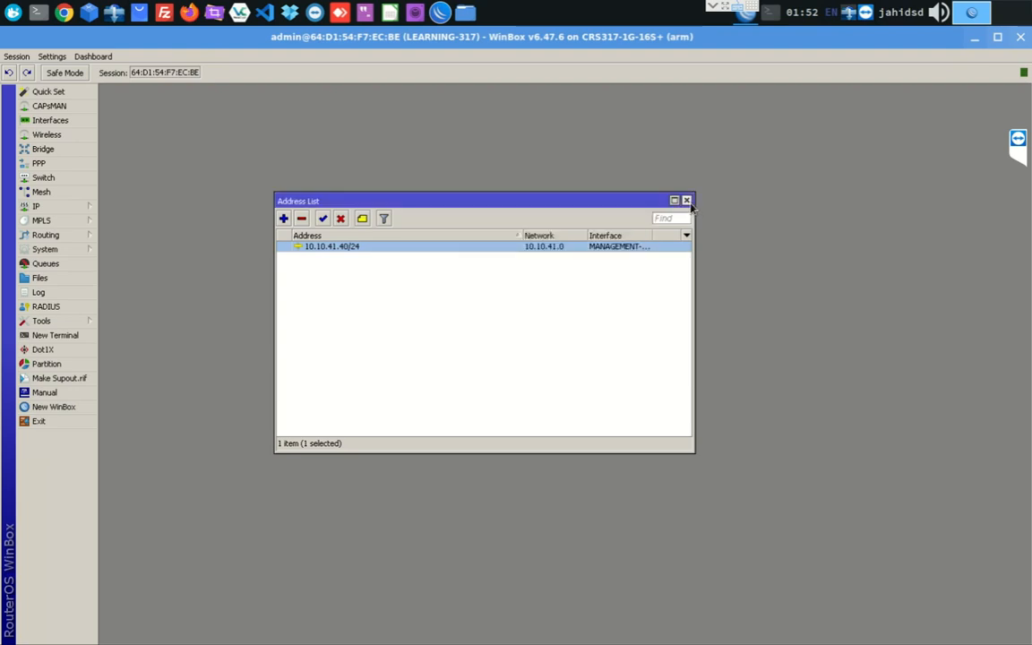
pyautogui.click(686, 200)
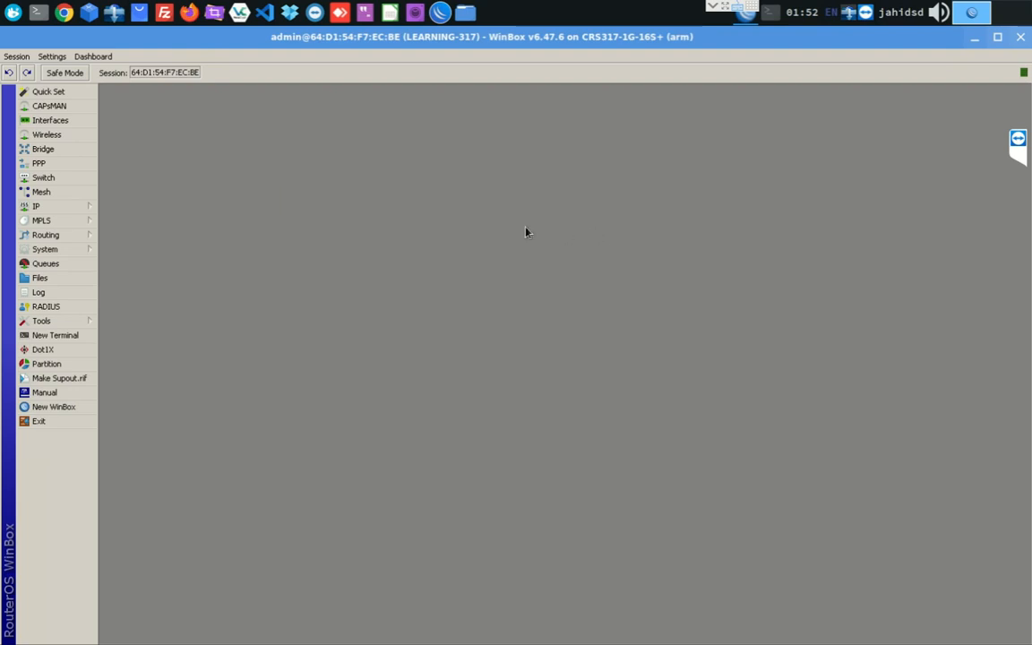
# Add ether1 as a port of the BRIGHE-PRODUCTION bridge and save it.
pyautogui.click(49, 149)
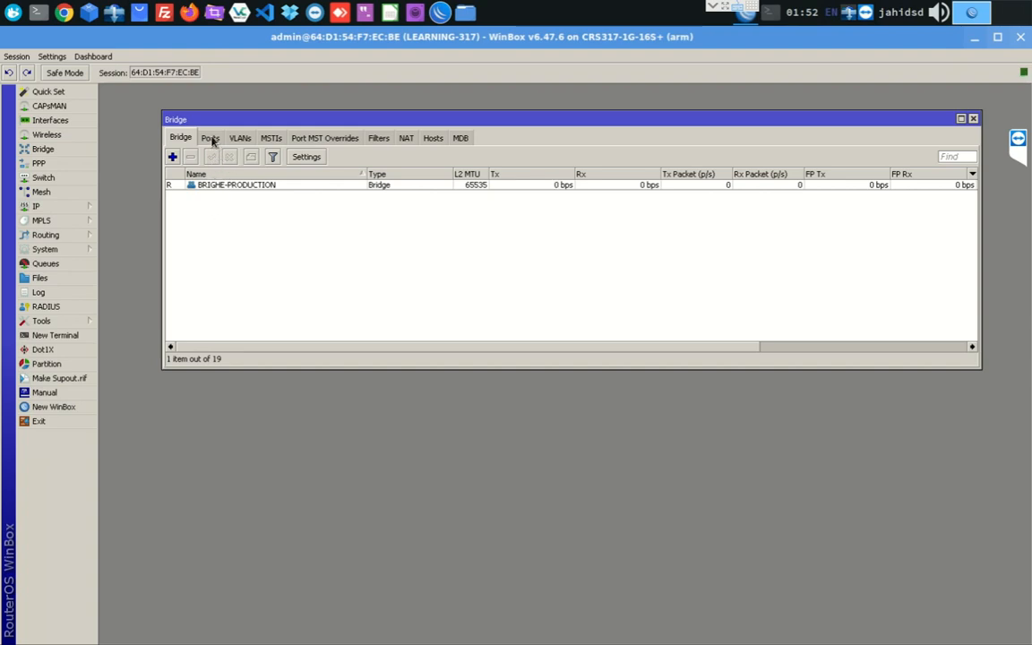
pyautogui.click(210, 137)
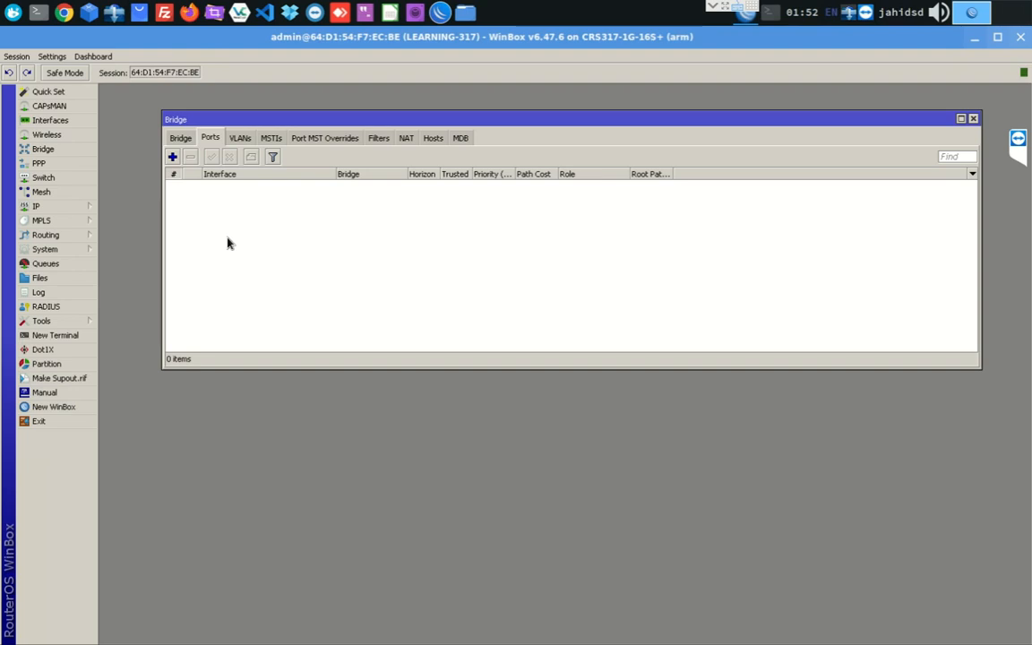
pyautogui.click(173, 158)
pyautogui.click(502, 301)
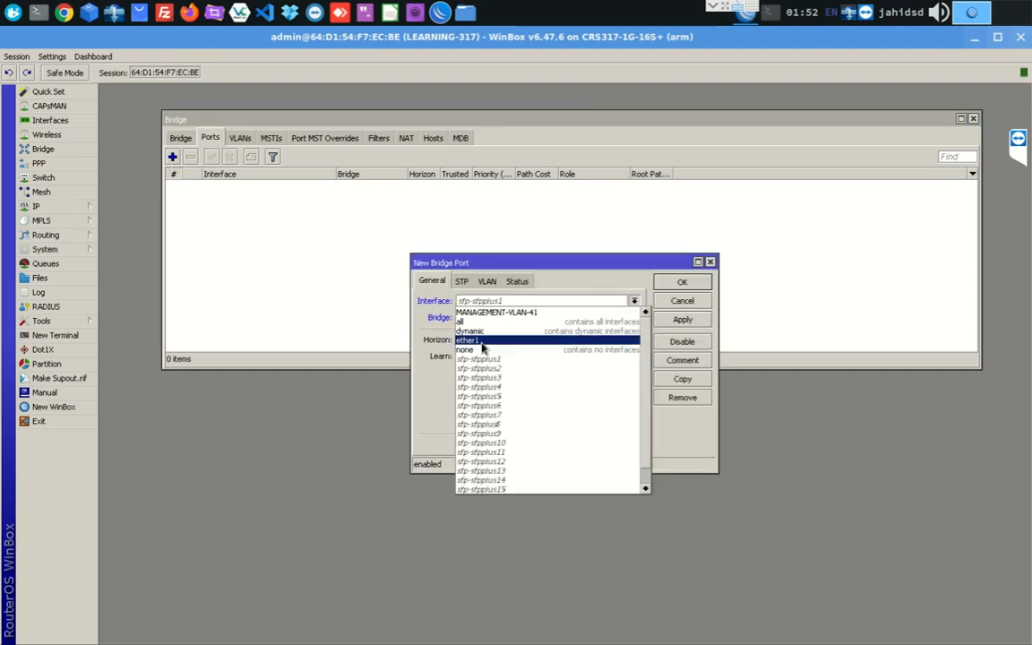
pyautogui.click(484, 341)
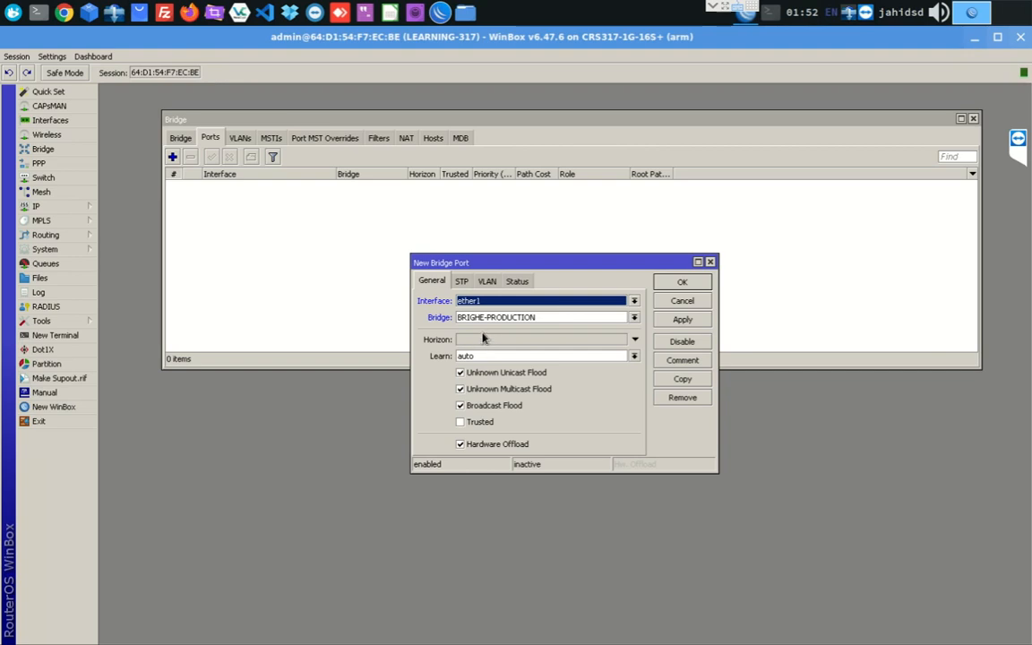
pyautogui.click(682, 320)
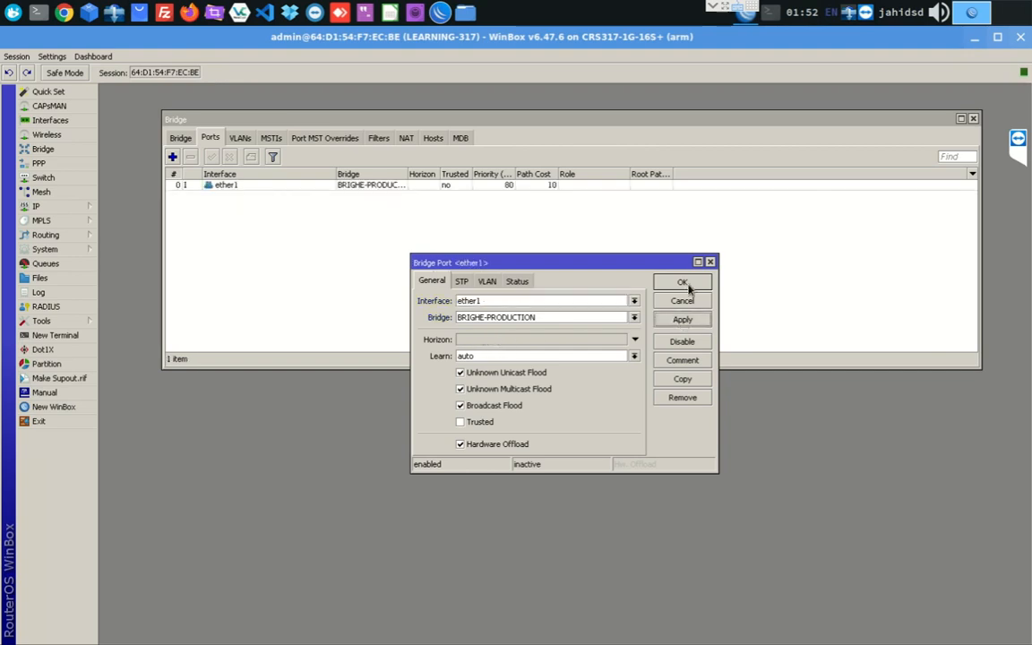
pyautogui.click(682, 282)
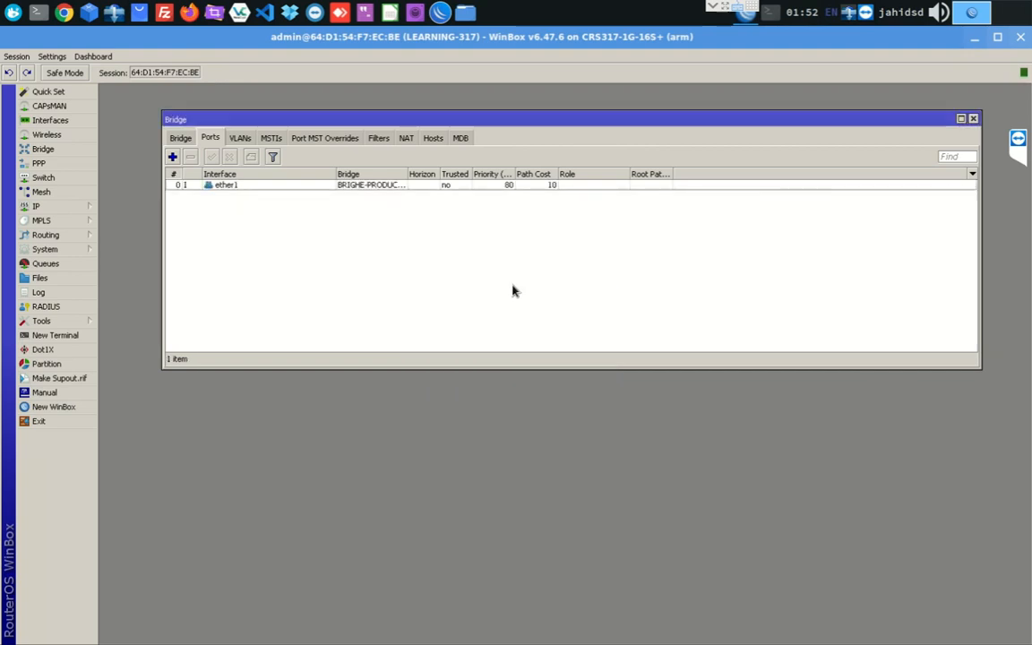
# Close the disconnected session, restart WinBox and reconnect to the neighbor LEARNING-317 as admin.
pyautogui.click(172, 156)
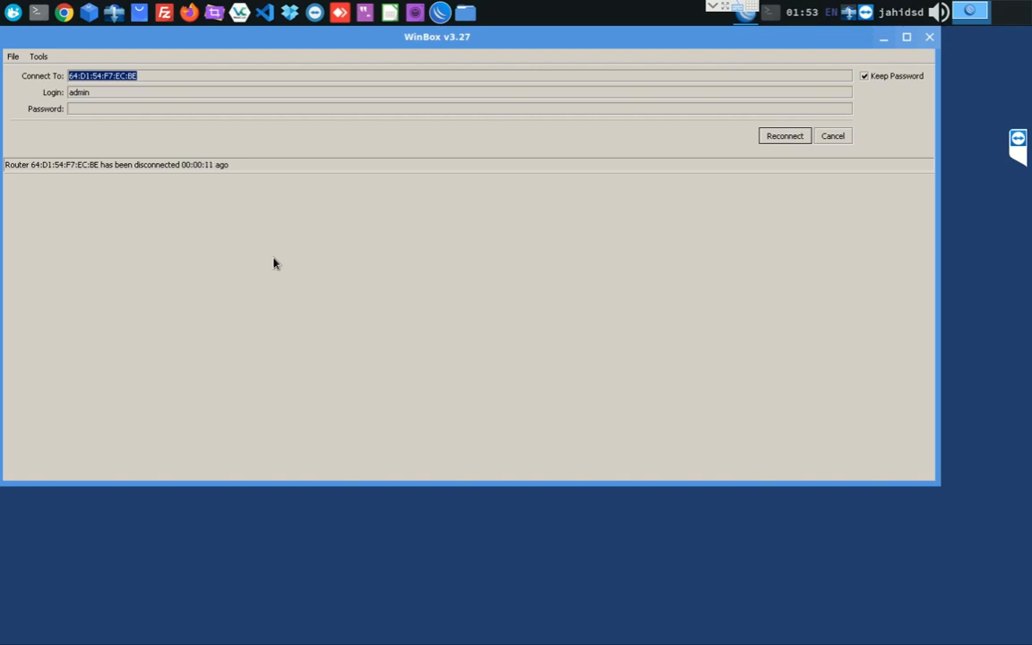
pyautogui.click(929, 37)
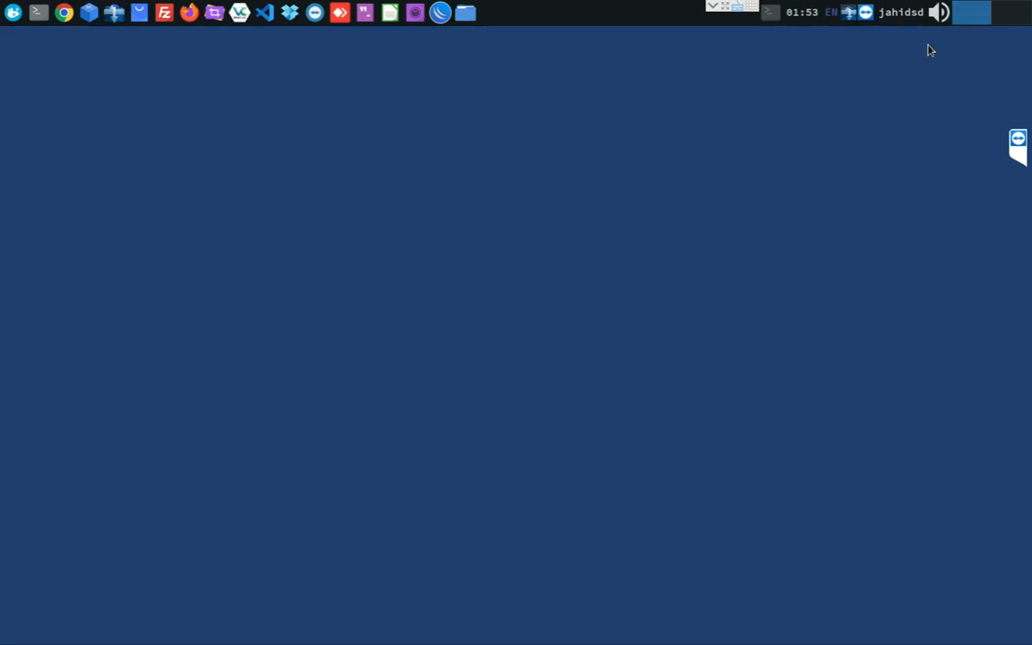
pyautogui.click(440, 12)
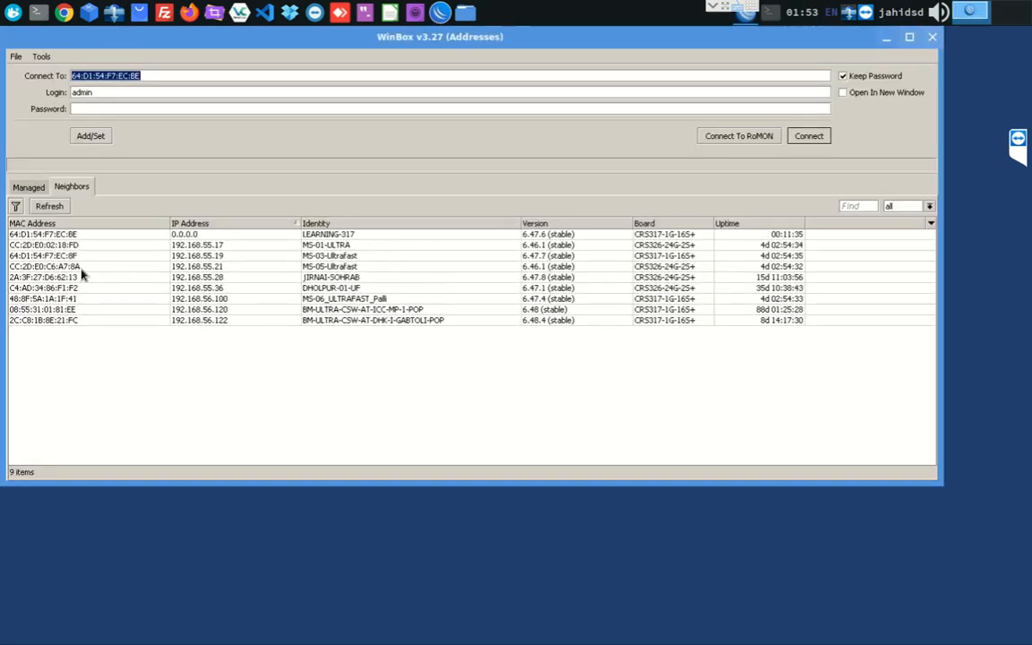
pyautogui.click(110, 234)
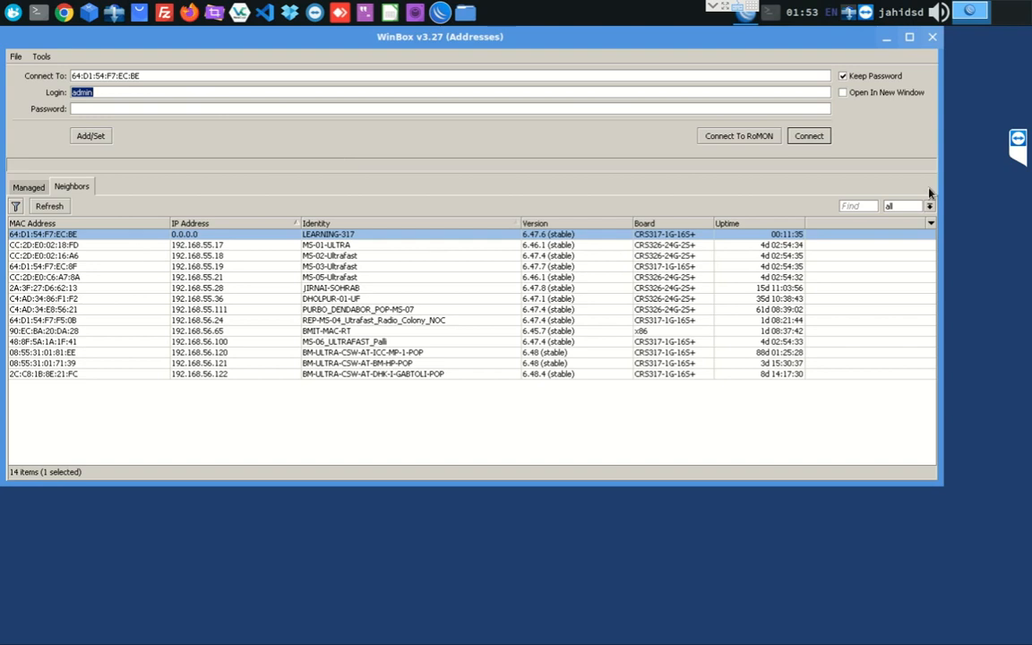
pyautogui.click(809, 136)
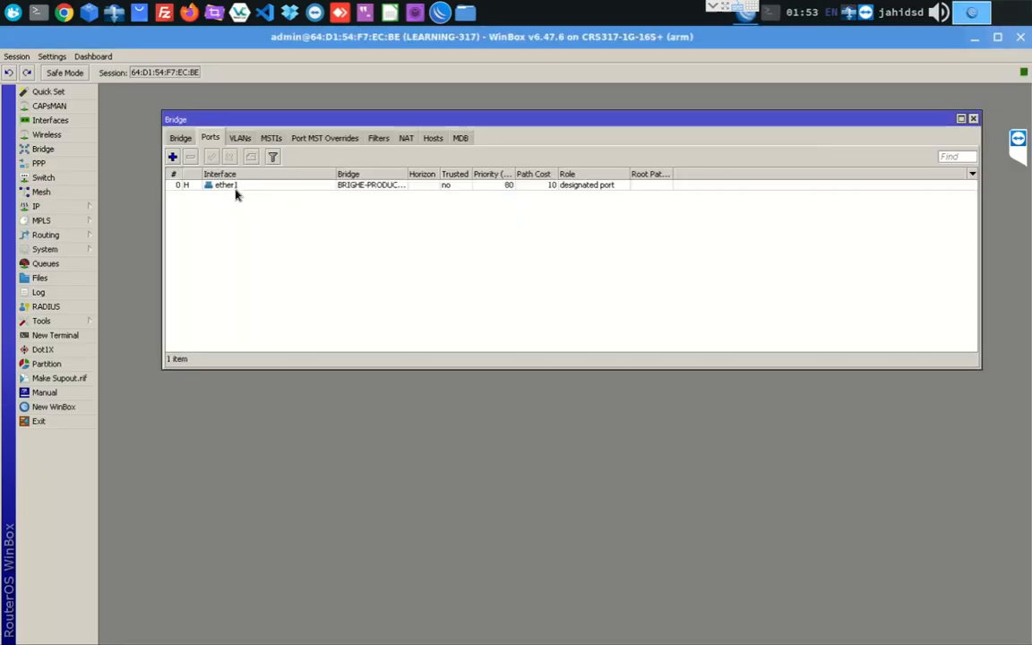
# Add sfp-sfpplus1 as a port of the BRIGHE-PRODUCTION bridge and save it.
pyautogui.click(234, 187)
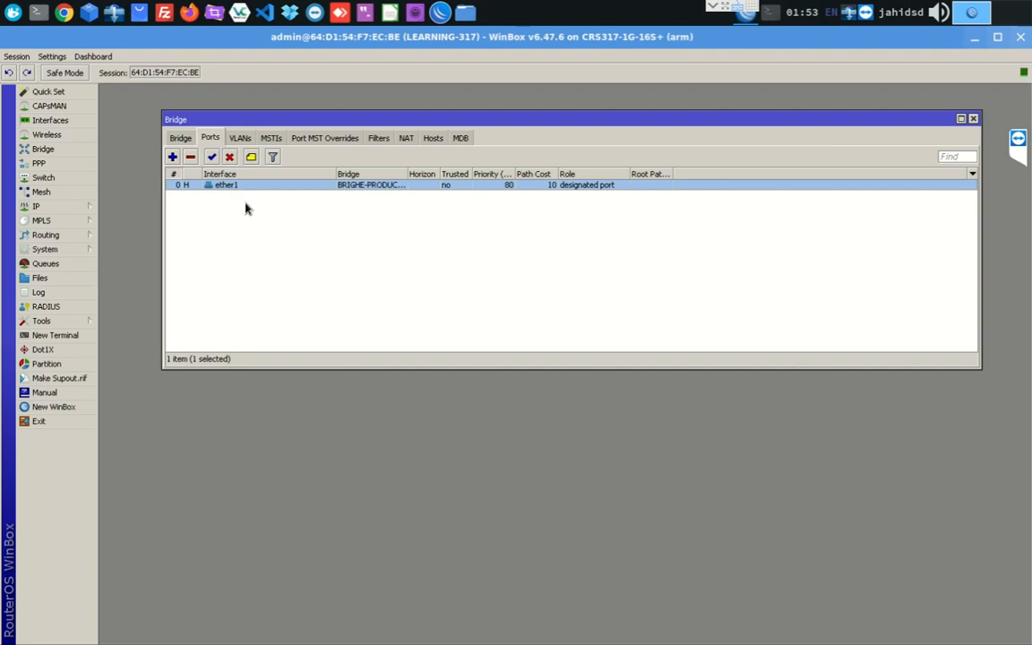
pyautogui.click(172, 157)
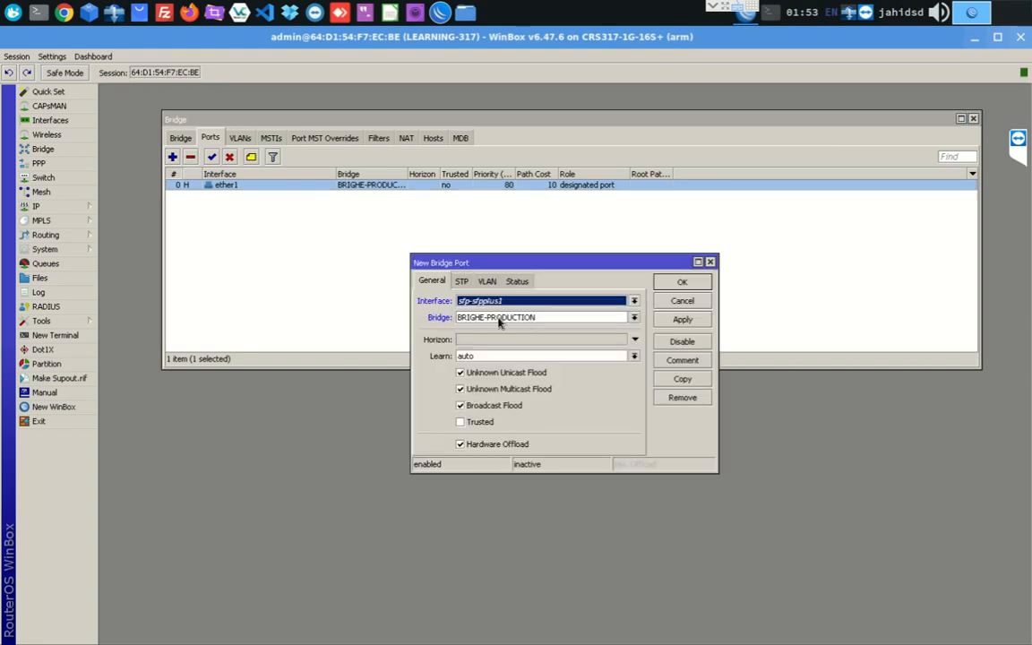
pyautogui.click(686, 320)
pyautogui.click(706, 282)
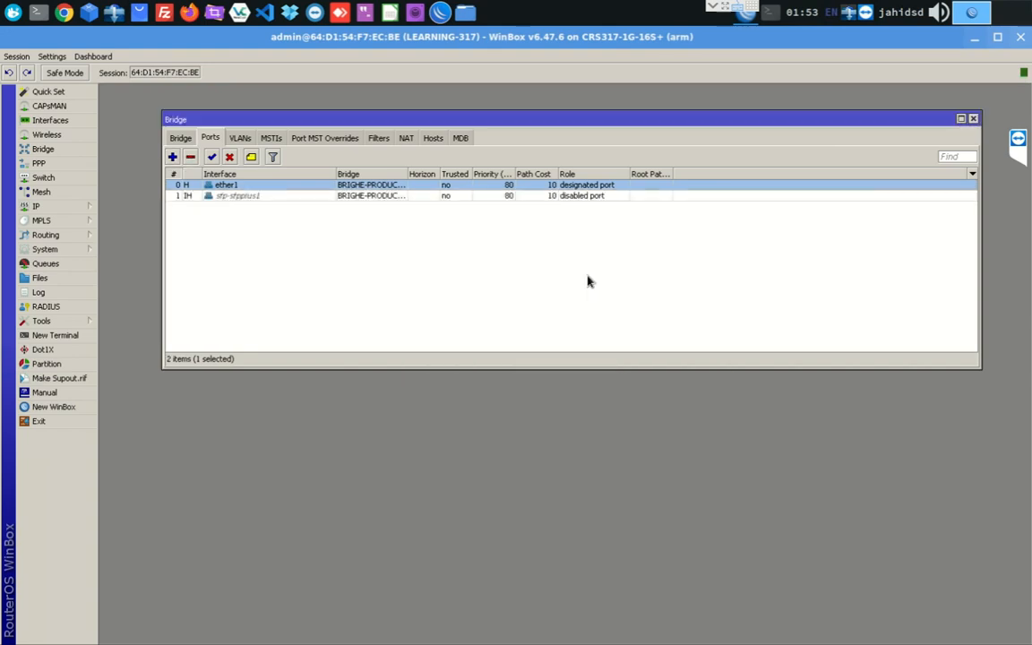
# Add sfp-sfpplus2 as a port of the BRIGHE-PRODUCTION bridge and save it.
pyautogui.click(172, 156)
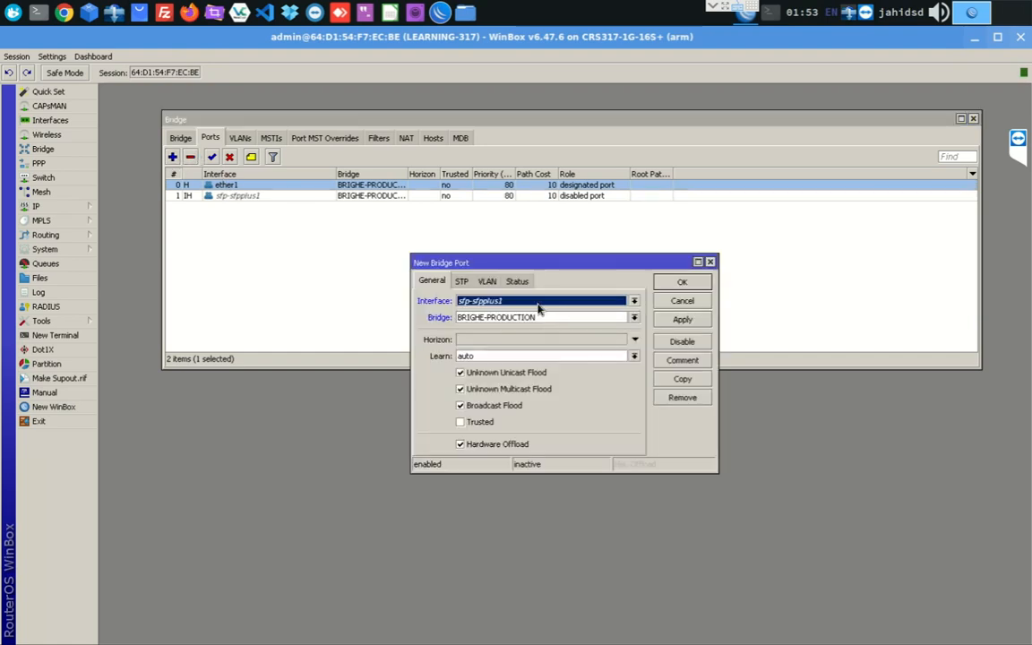
pyautogui.click(537, 301)
pyautogui.click(502, 366)
pyautogui.click(683, 320)
pyautogui.click(681, 282)
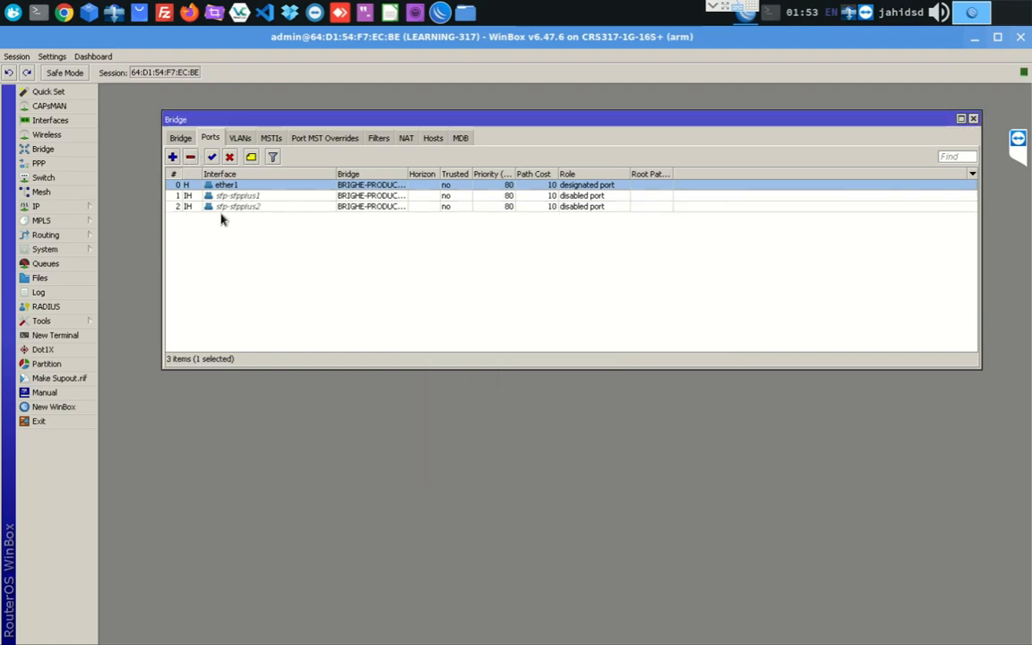
# Add sfp-sfpplus3 as a port of the BRIGHE-PRODUCTION bridge and save it.
pyautogui.click(172, 157)
pyautogui.click(502, 301)
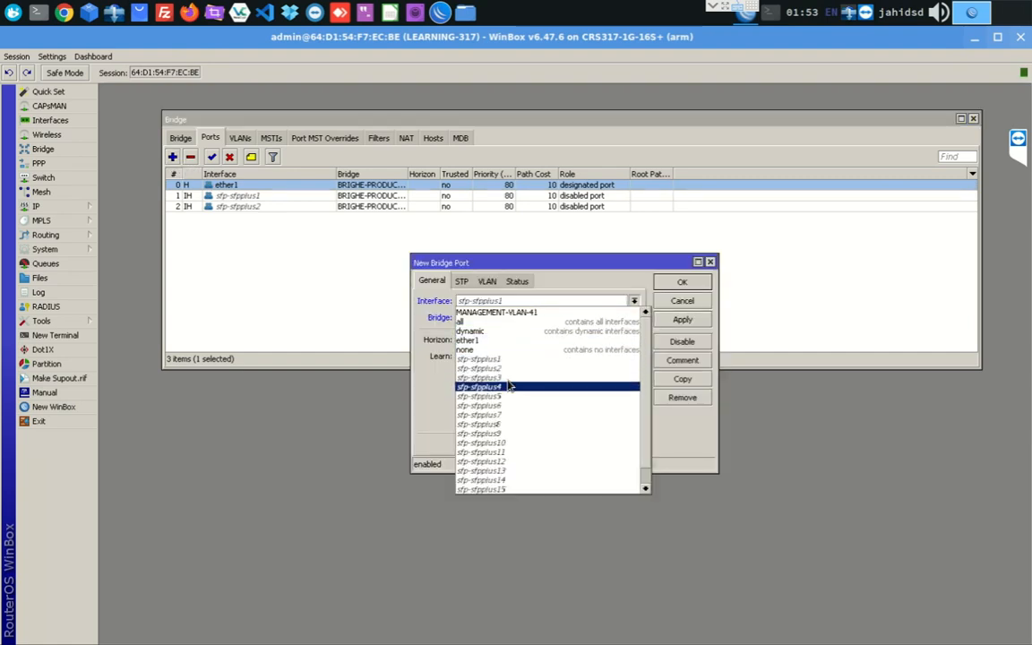
pyautogui.click(506, 378)
pyautogui.click(683, 320)
pyautogui.click(682, 282)
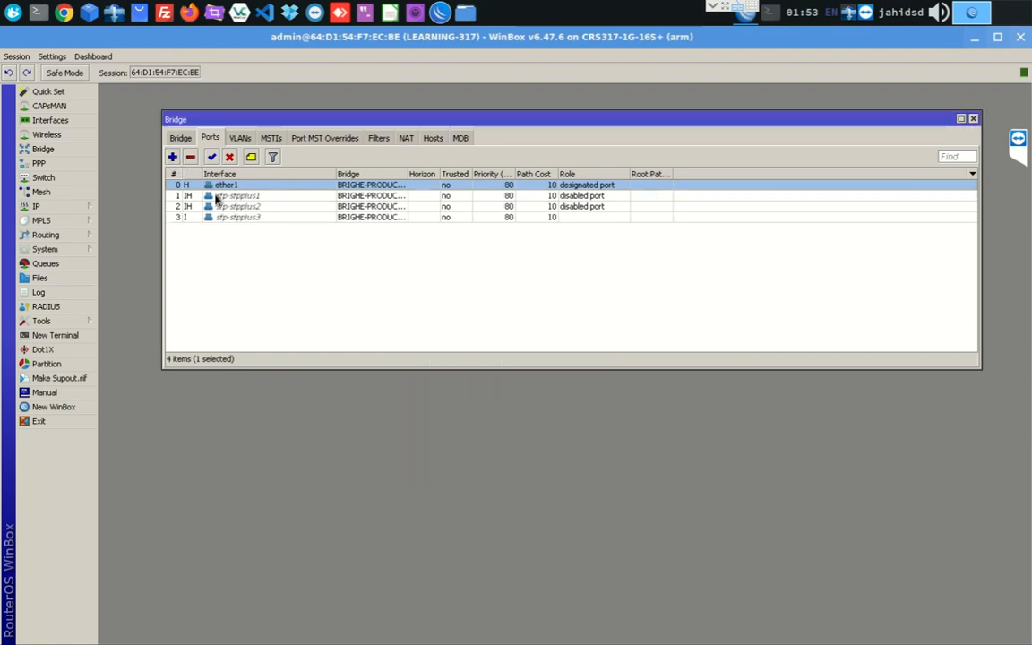
# Add sfp-sfpplus4 as a port of the BRIGHE-PRODUCTION bridge and save it.
pyautogui.click(172, 157)
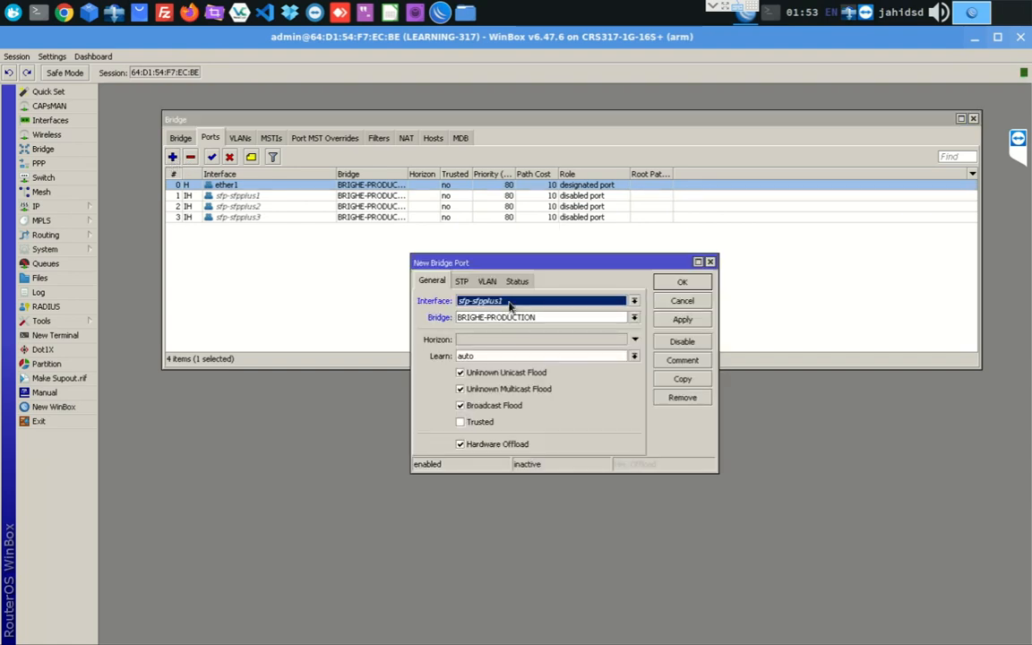
pyautogui.click(503, 301)
pyautogui.click(515, 388)
pyautogui.click(678, 320)
pyautogui.click(683, 282)
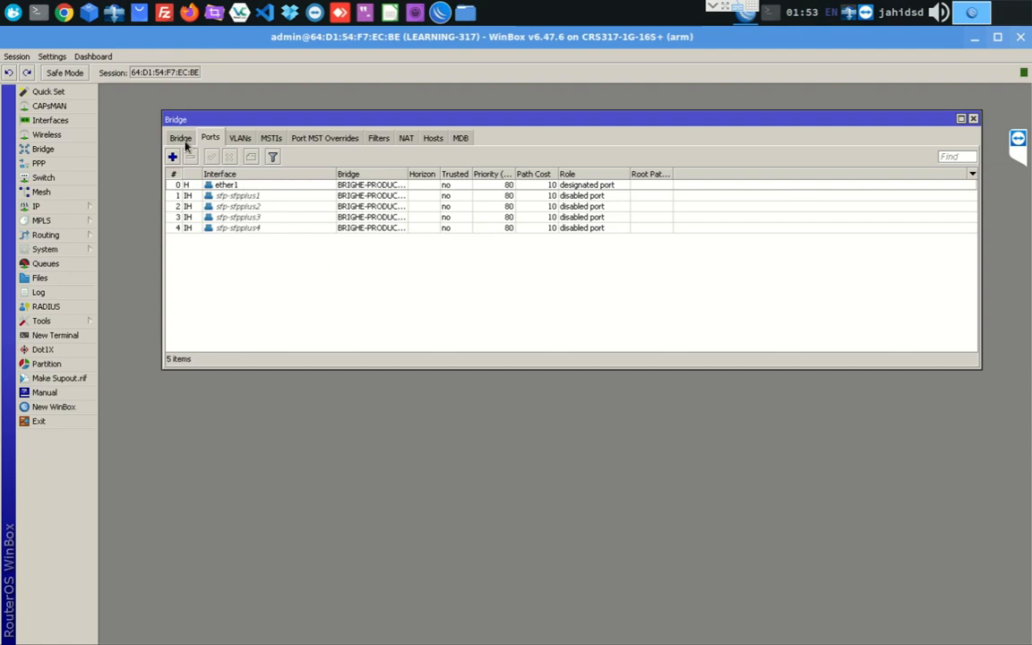
# Disable the unused interfaces sfp-sfpplus5 through sfp-sfpplus16 in the interface list.
pyautogui.click(56, 120)
pyautogui.click(121, 109)
pyautogui.click(171, 230)
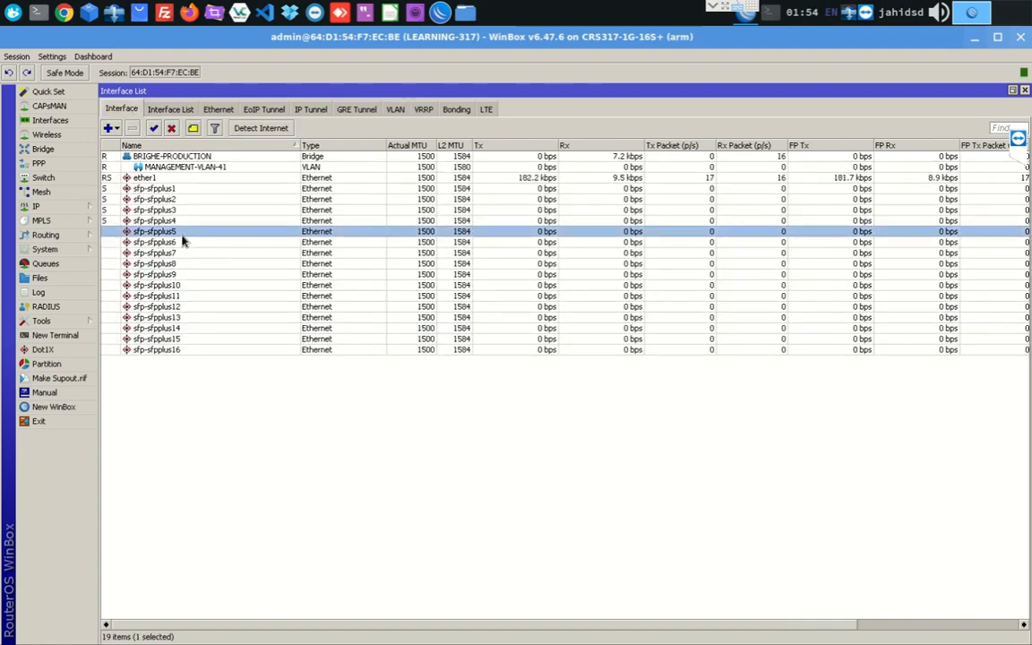
pyautogui.keyDown('shift'); pyautogui.click(179, 348); pyautogui.keyUp('shift')
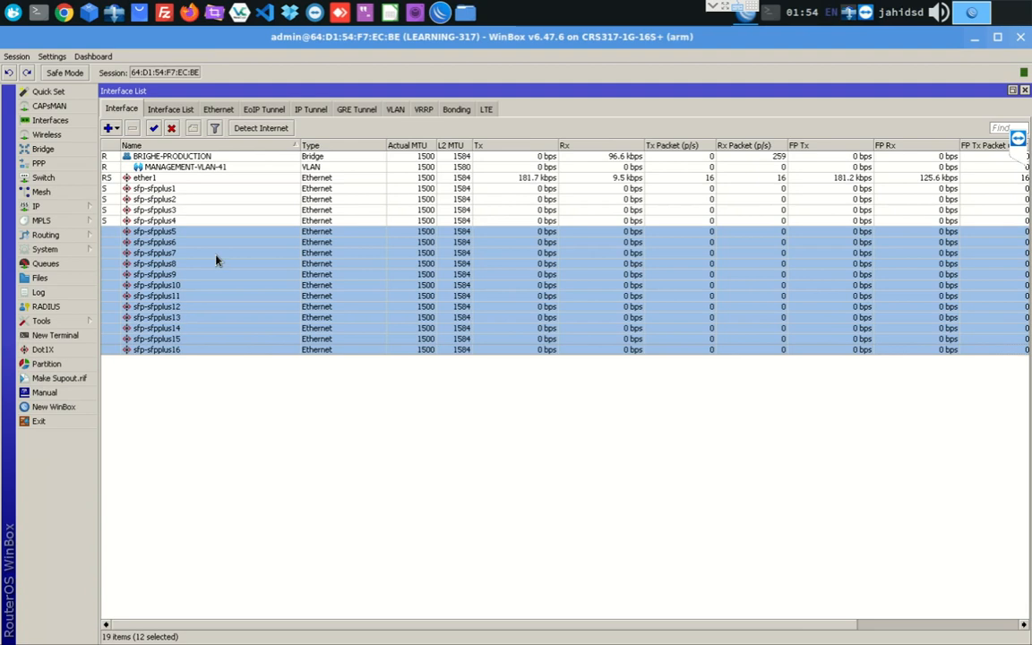
pyautogui.rightClick(215, 260)
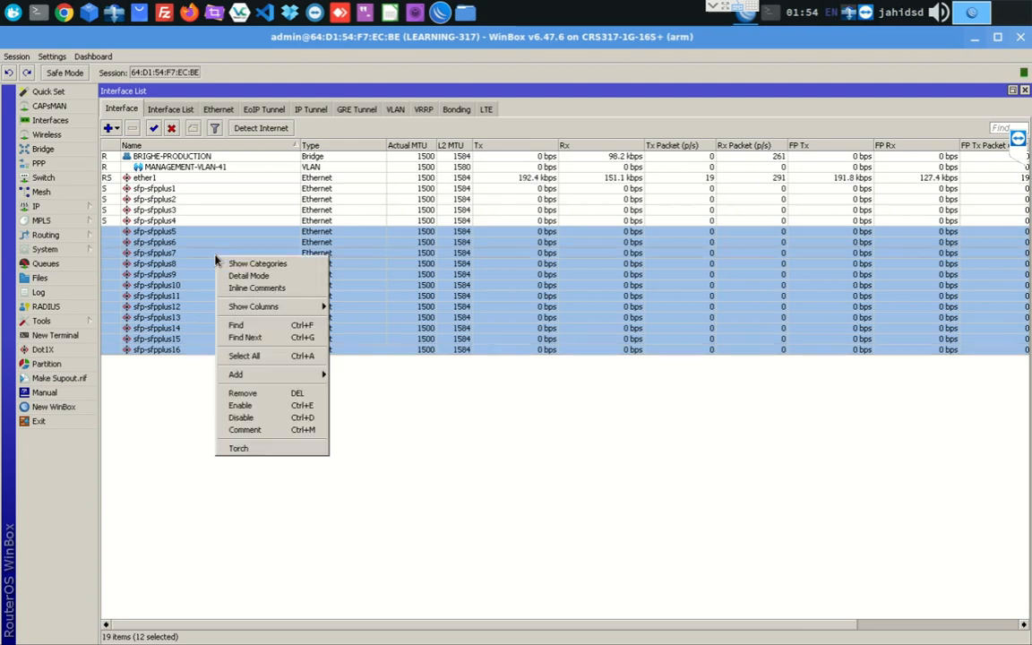
pyautogui.click(263, 418)
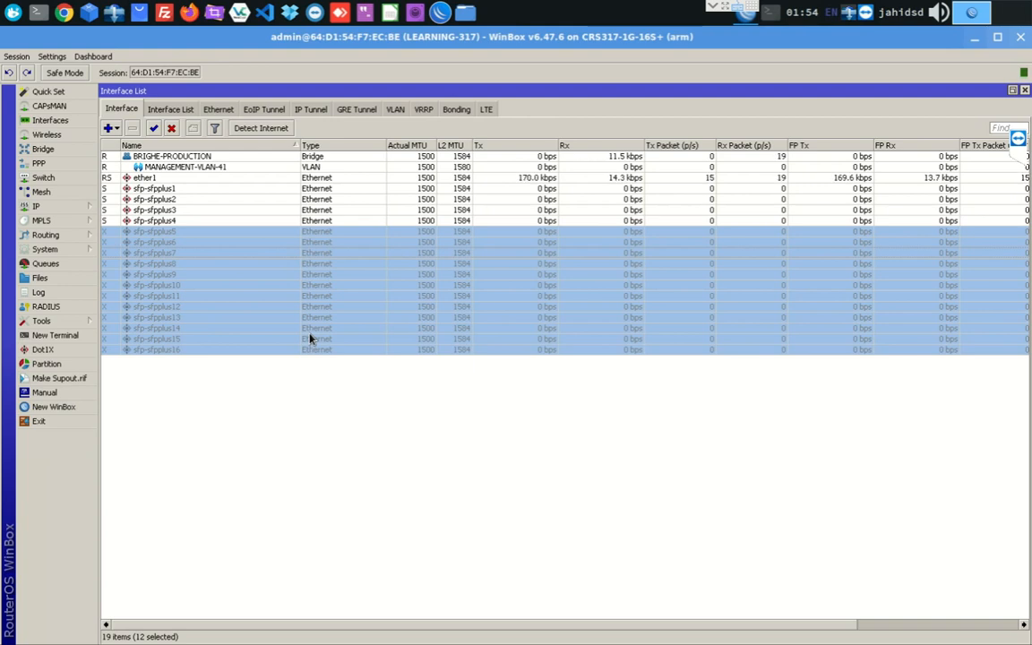
pyautogui.click(539, 405)
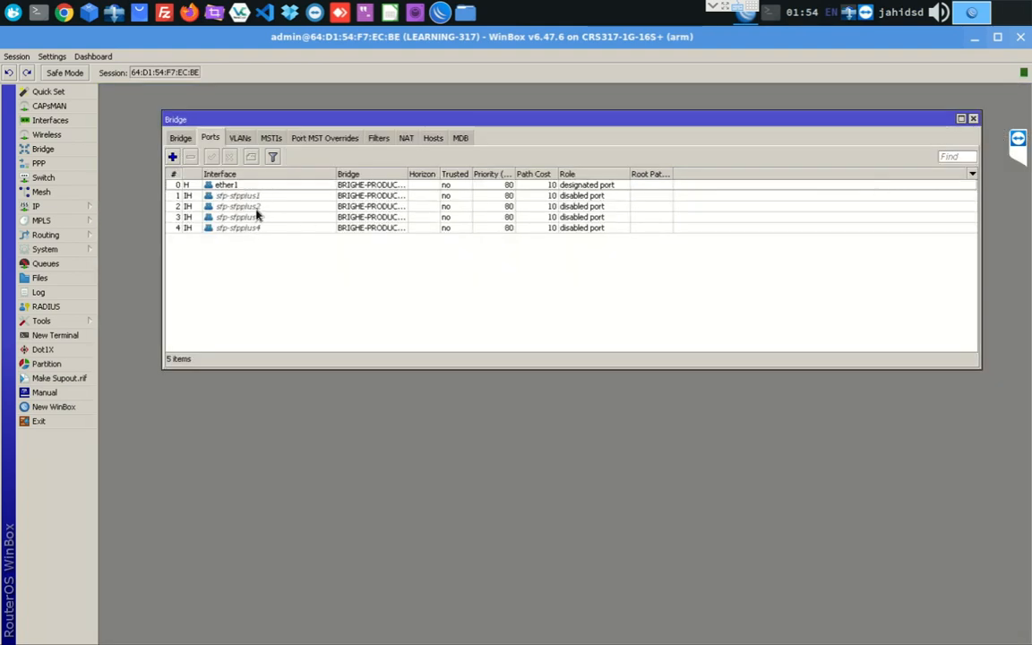
# Start a new bridge VLAN entry on BRIGHE-PRODUCTION with VLAN ID 41.
pyautogui.click(973, 119)
pyautogui.click(43, 149)
pyautogui.click(180, 138)
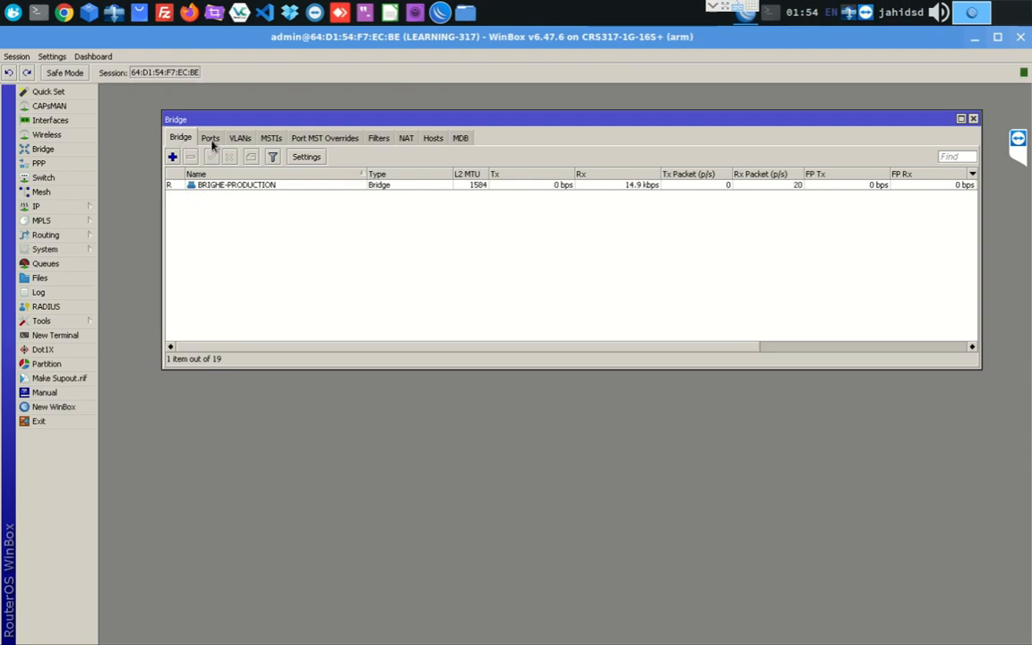
pyautogui.click(211, 141)
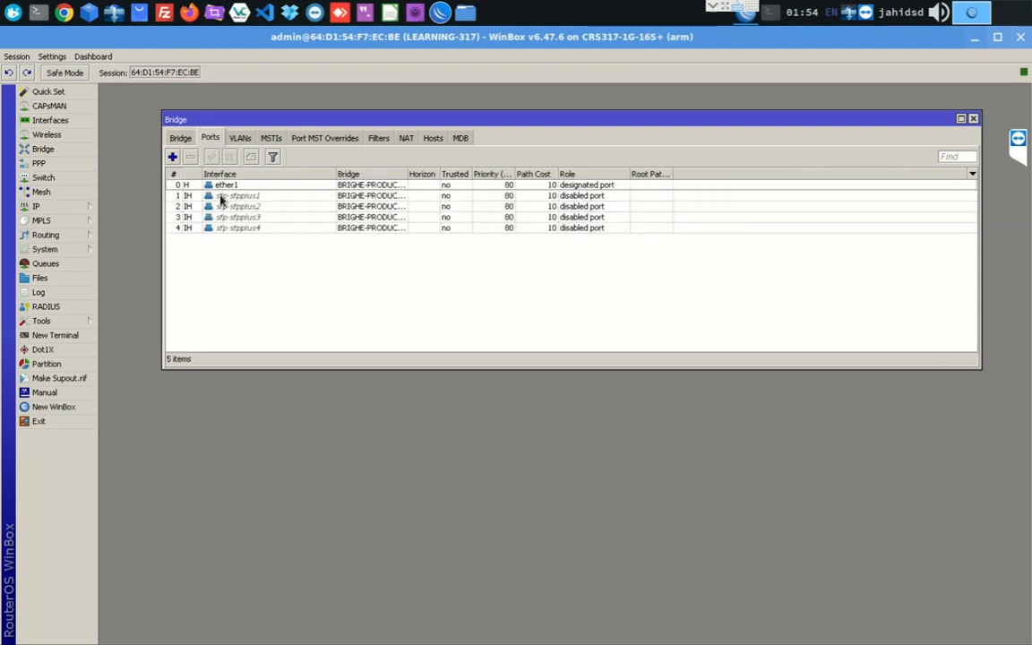
pyautogui.click(240, 141)
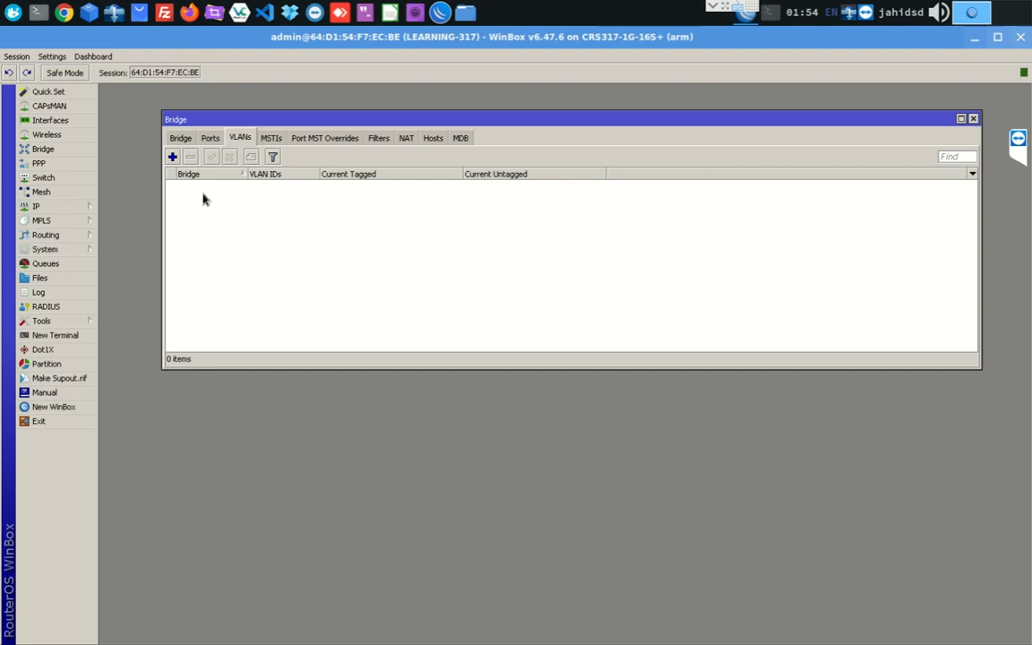
pyautogui.click(171, 158)
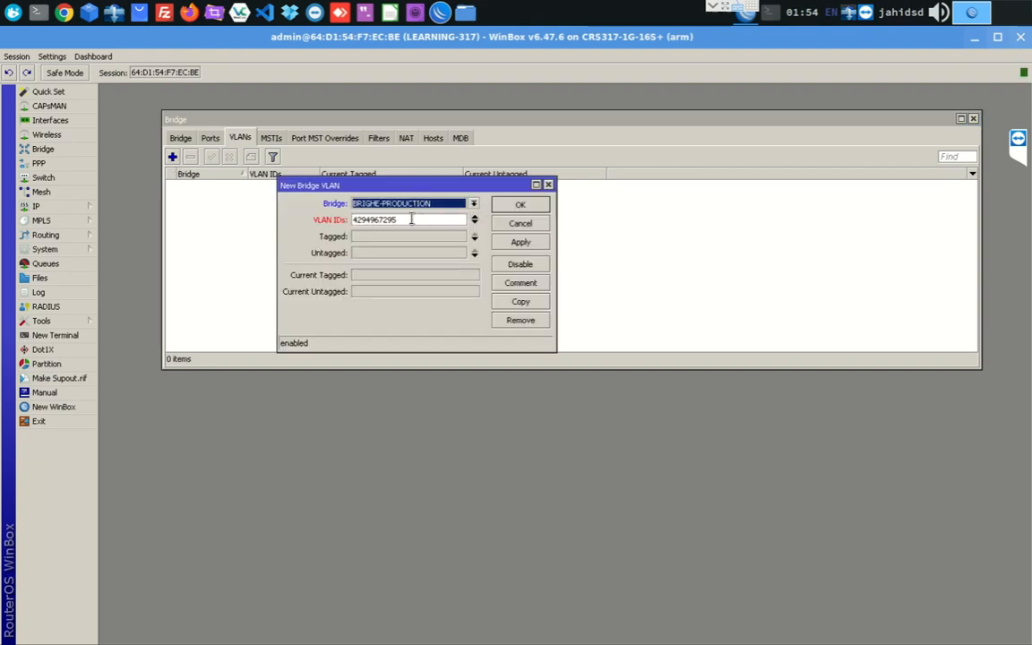
pyautogui.press('Tab')
pyautogui.press('BackSpace')
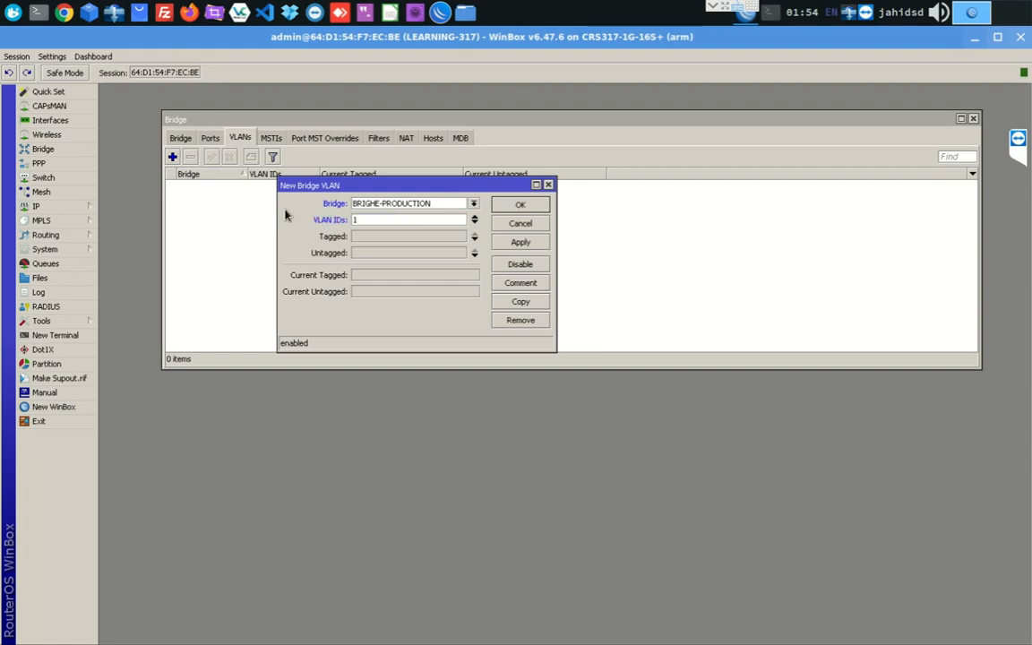
pyautogui.write('41')
pyautogui.click(429, 204)
pyautogui.click(430, 206)
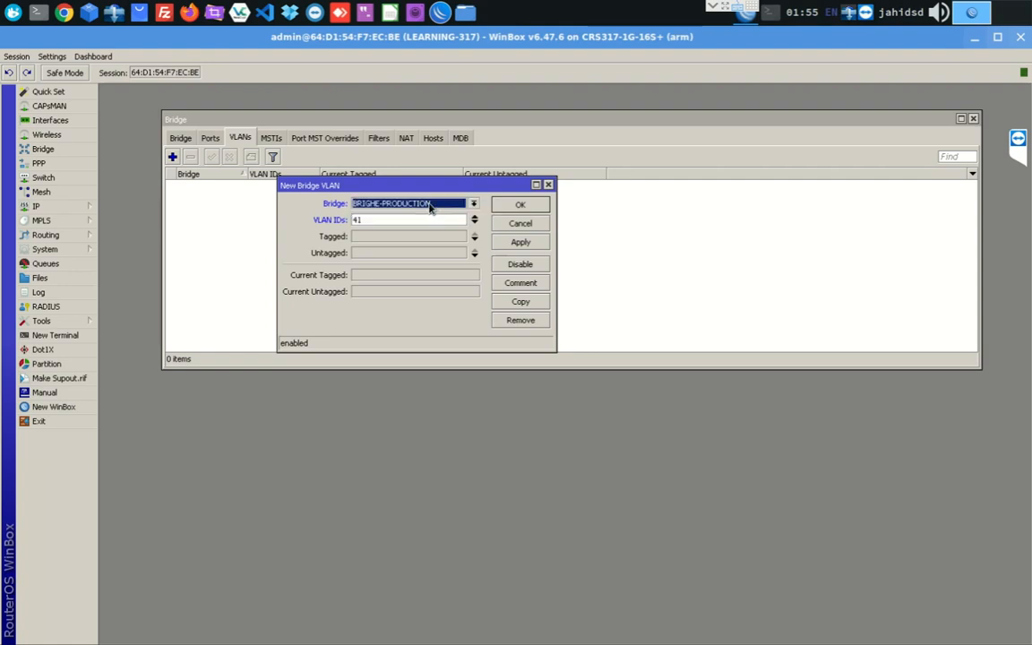
# Set BRIGHE-PRODUCTION and ether1 as tagged members of the new bridge VLAN entry.
pyautogui.click(397, 238)
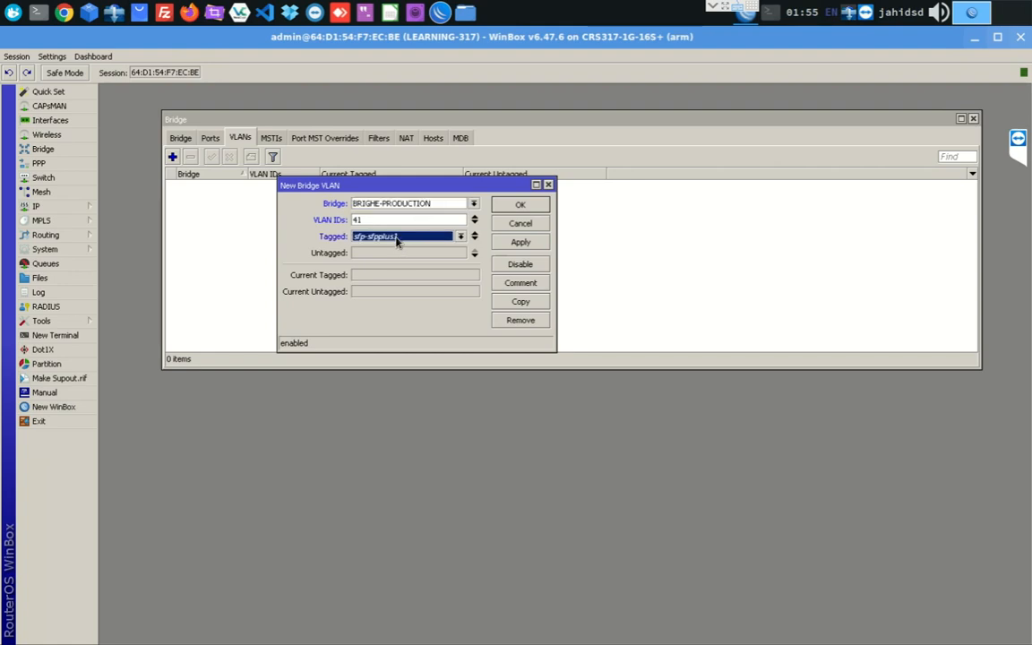
pyautogui.click(459, 236)
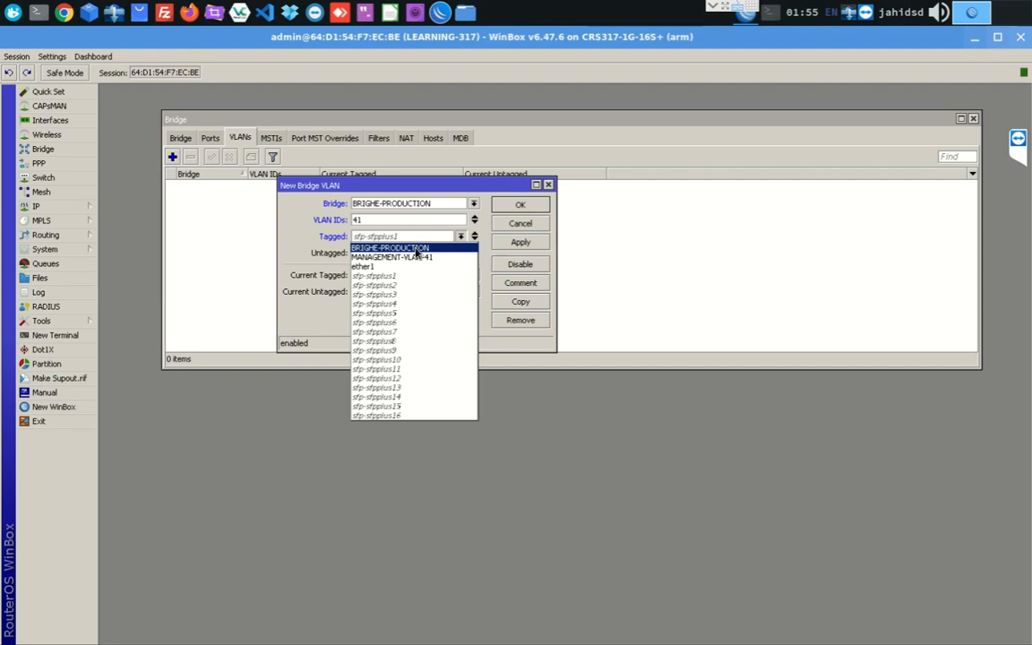
pyautogui.click(414, 249)
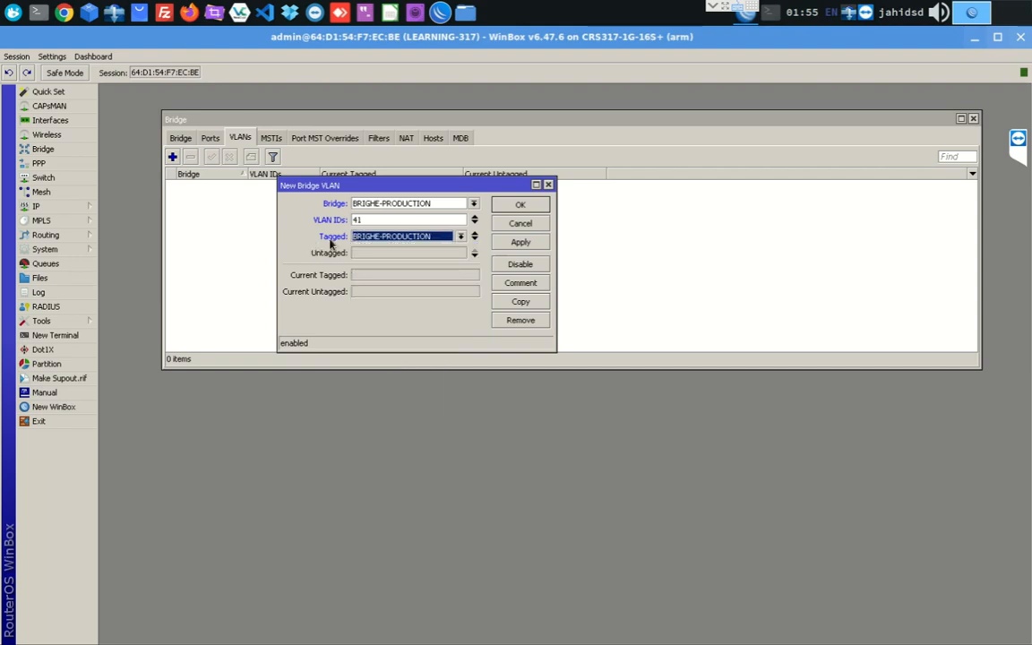
pyautogui.click(474, 239)
pyautogui.click(461, 252)
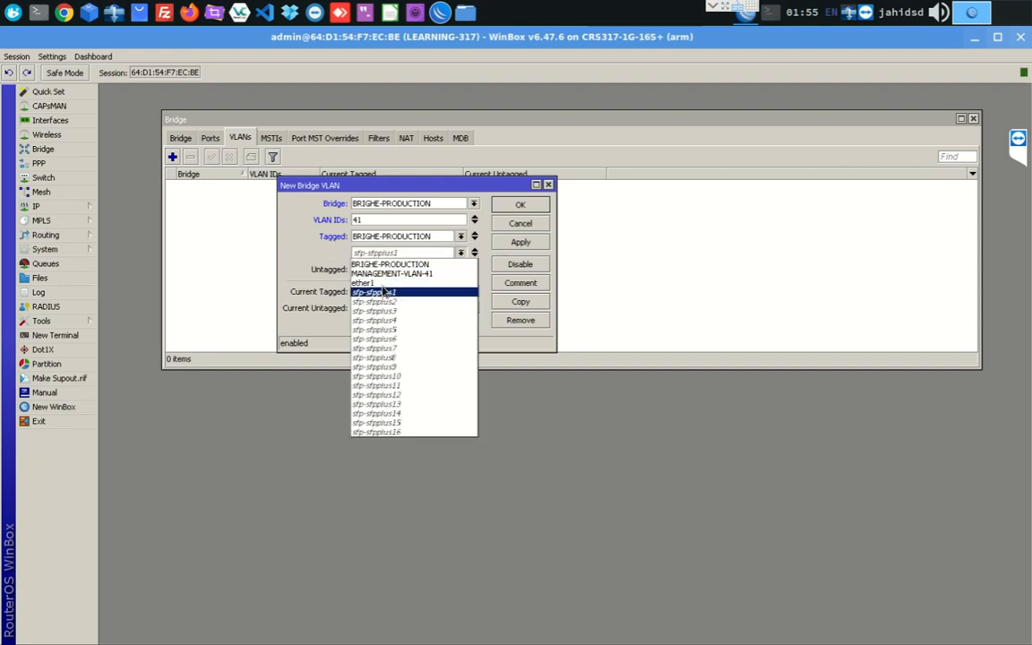
pyautogui.click(383, 283)
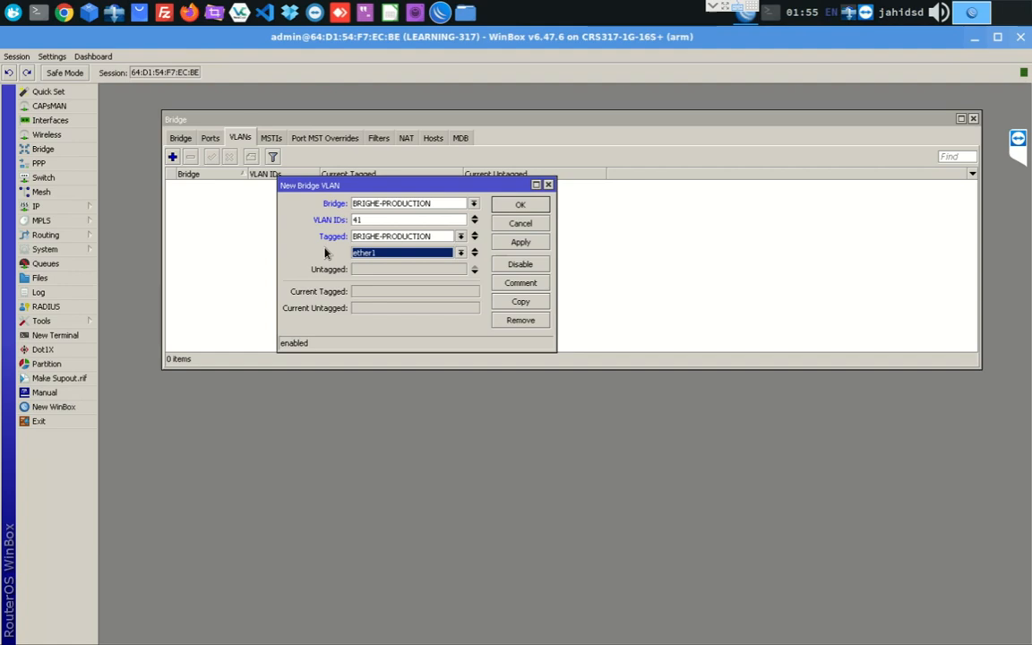
# Add sfp-sfpplus3 as a third tagged member of the VLAN 41 entry and save it.
pyautogui.click(474, 260)
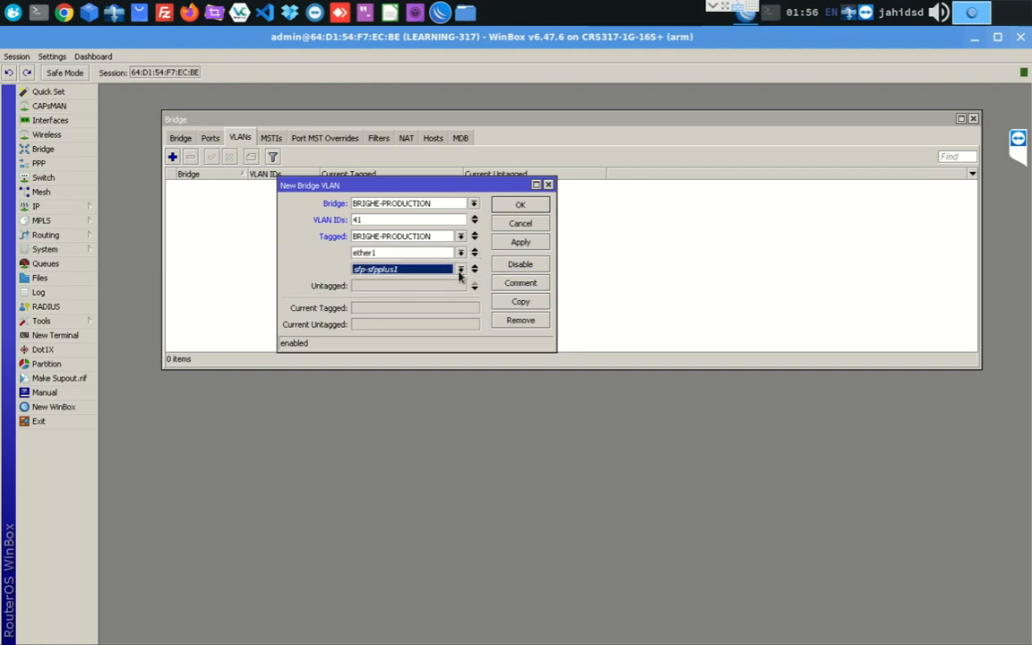
pyautogui.click(460, 269)
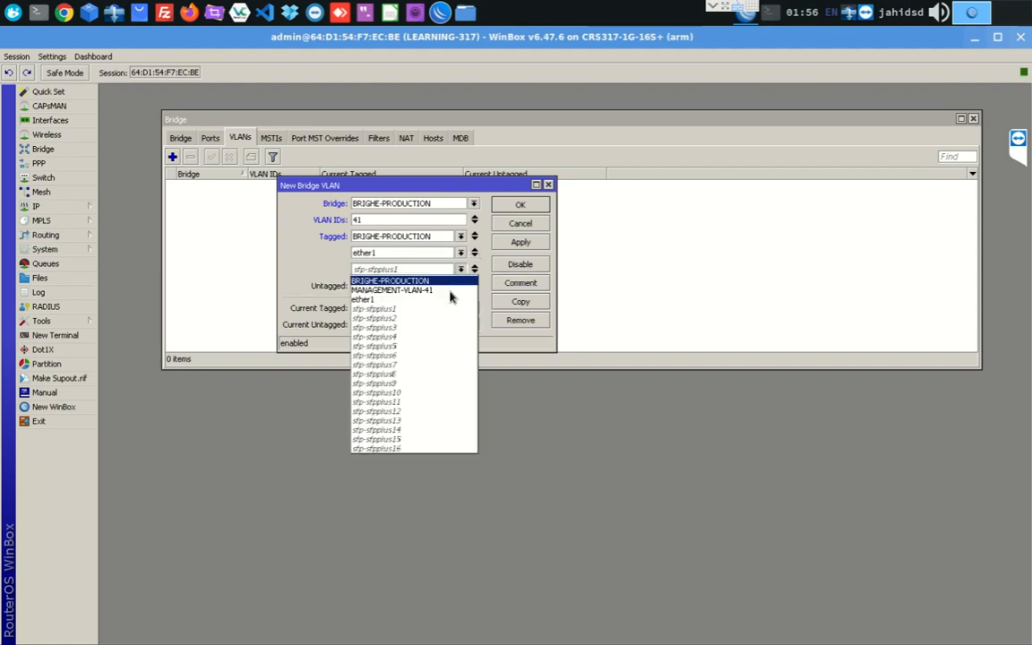
pyautogui.click(403, 328)
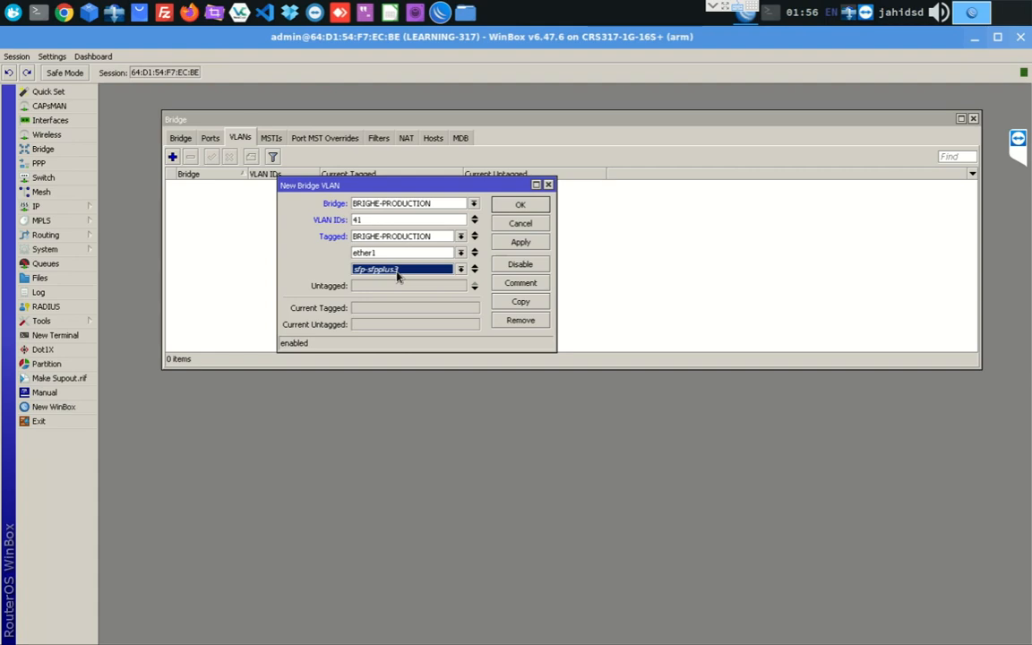
pyautogui.click(373, 220)
pyautogui.click(521, 242)
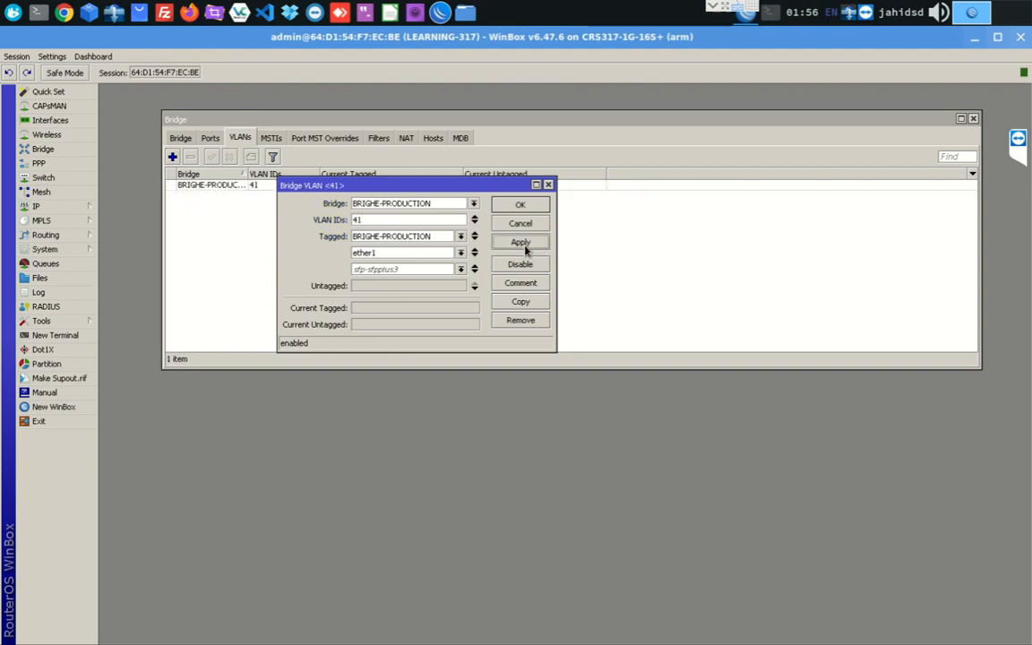
pyautogui.click(521, 205)
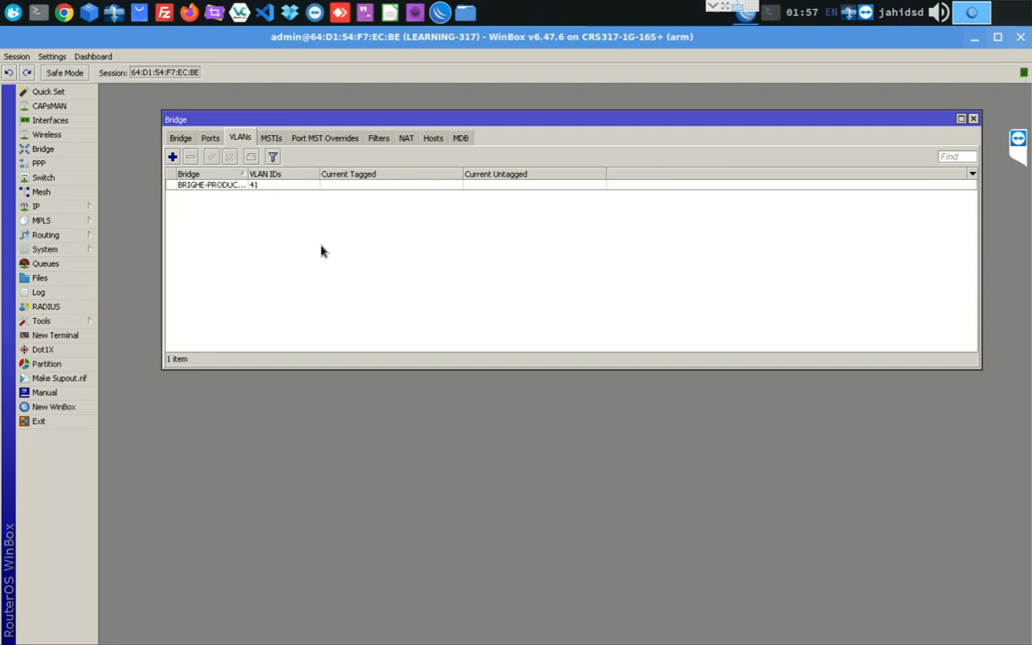
# Enable VLAN filtering on BRIGHE-PRODUCTION with frame types admit only VLAN tagged and ingress filtering on, and apply the settings.
pyautogui.click(181, 138)
pyautogui.doubleClick(253, 189)
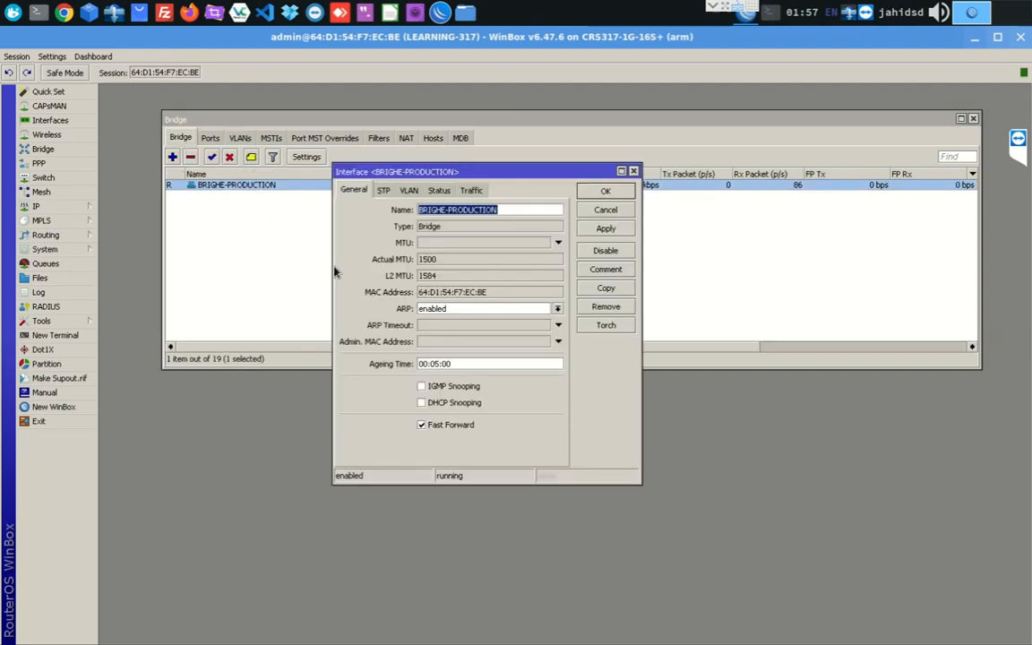
pyautogui.click(409, 192)
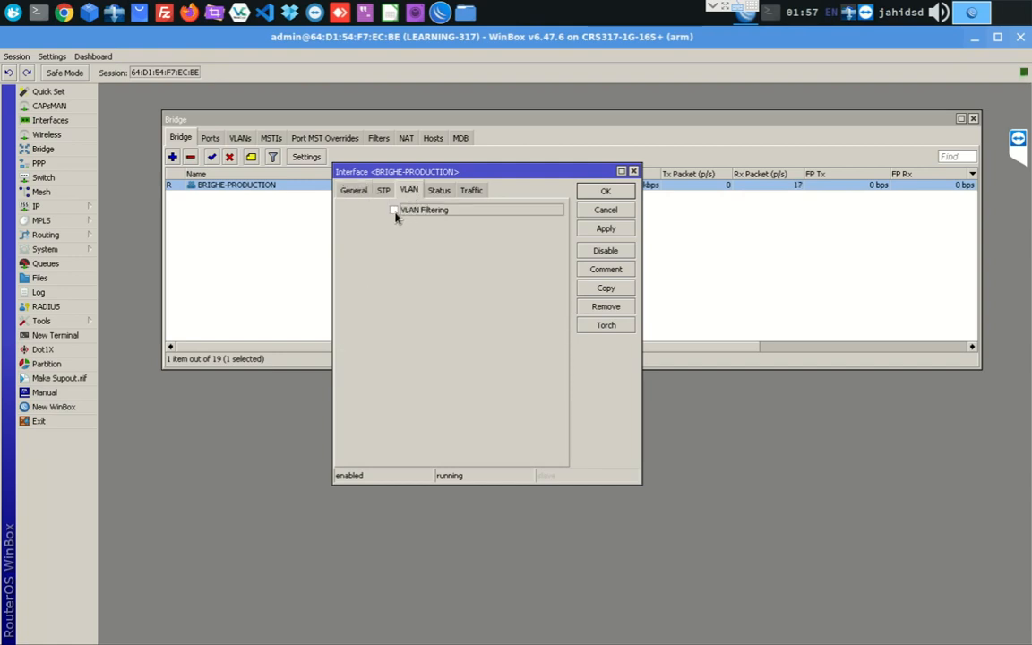
pyautogui.click(395, 211)
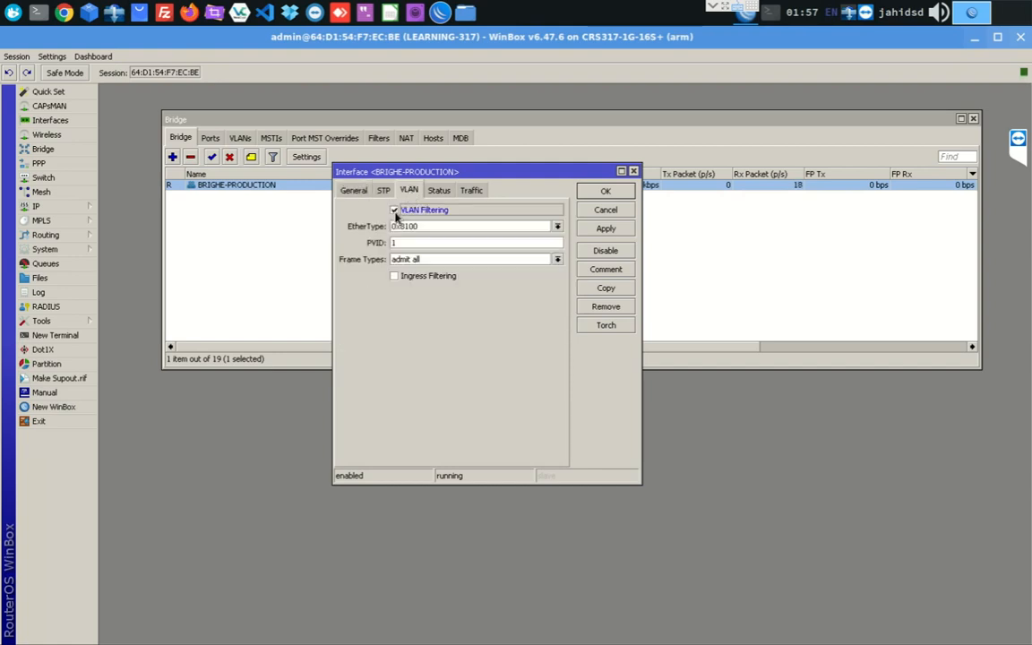
pyautogui.click(430, 261)
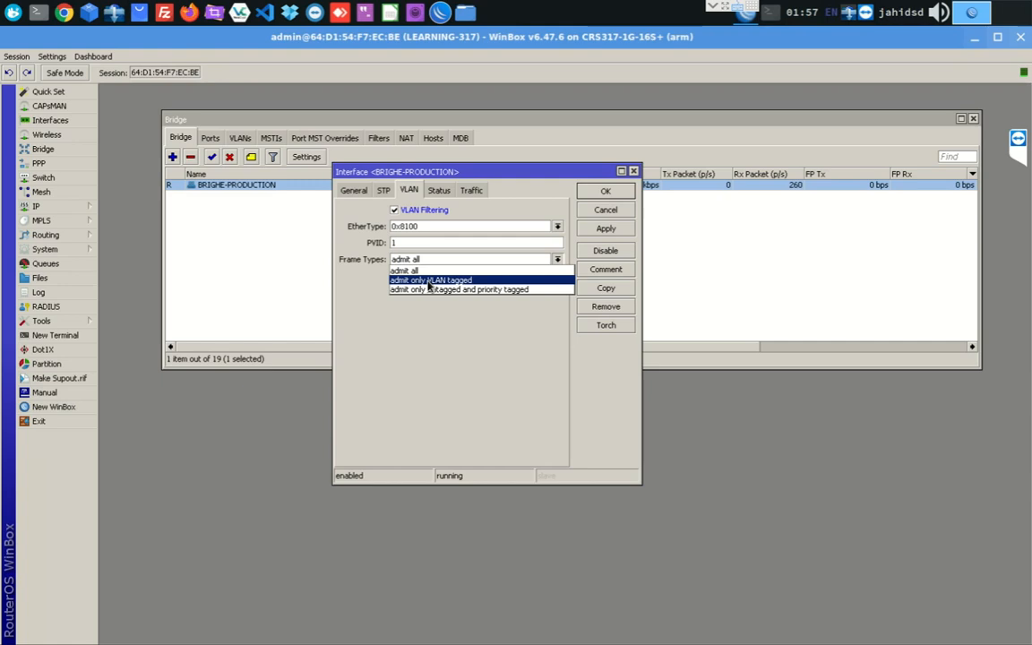
pyautogui.click(430, 281)
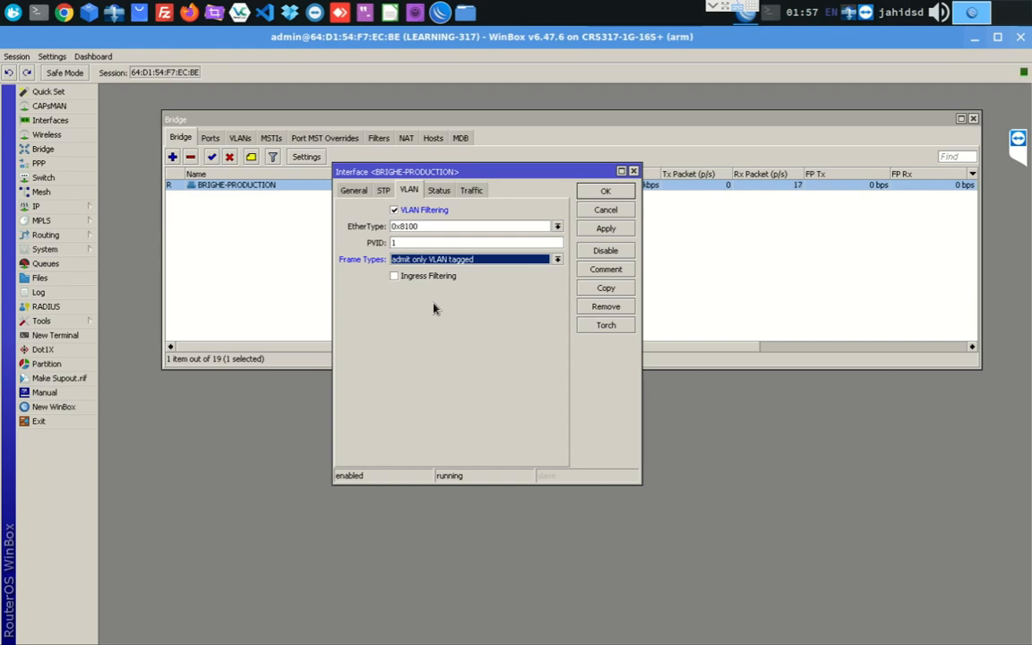
pyautogui.click(428, 277)
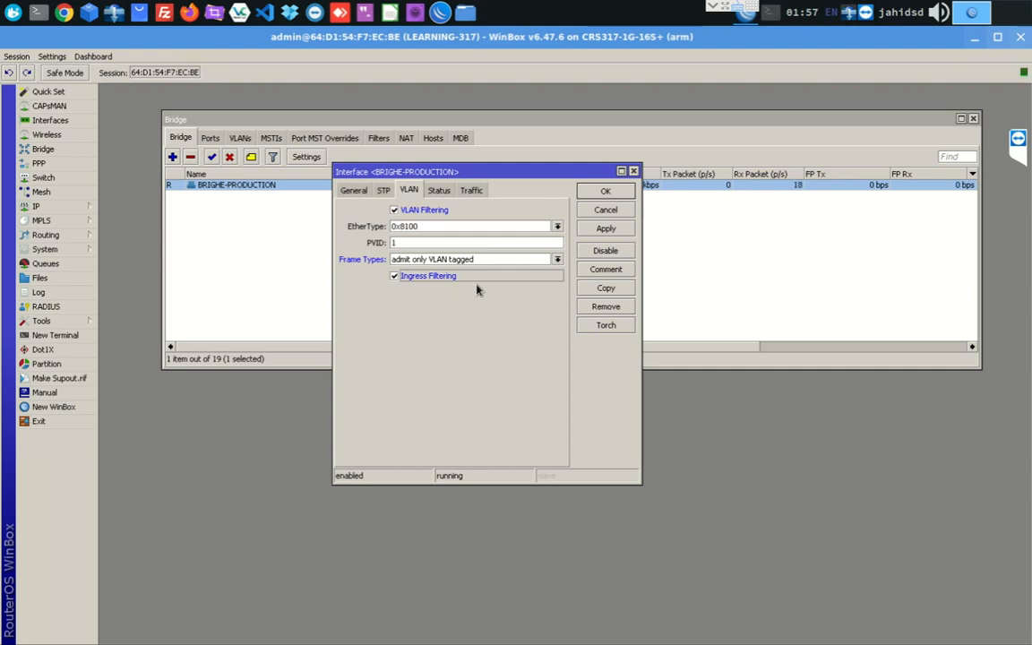
pyautogui.click(604, 229)
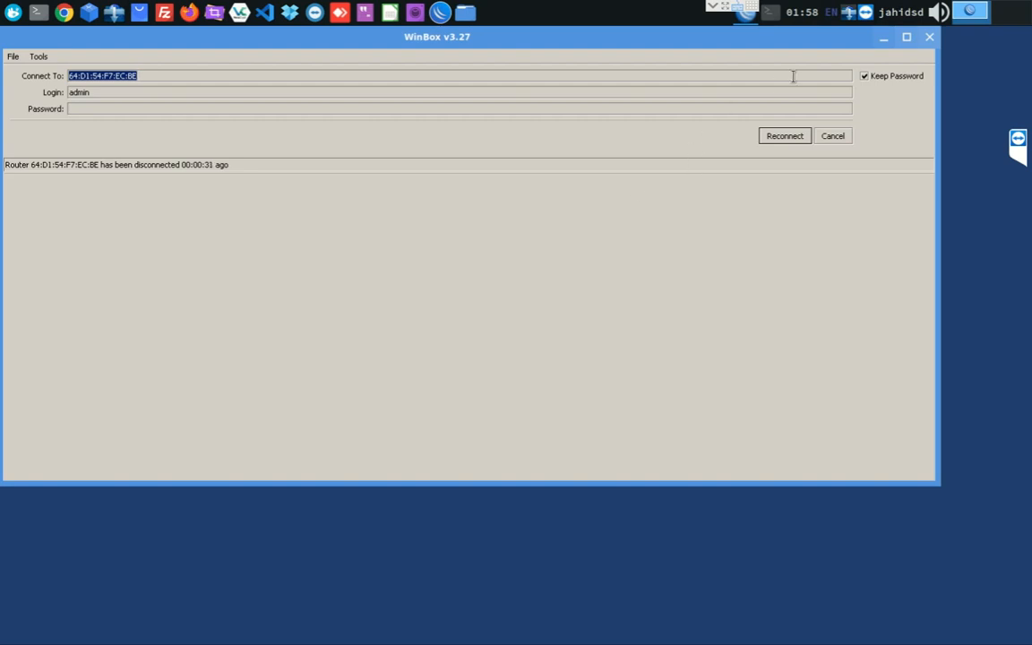
# Close the disconnected WinBox session and switch to the Linux terminal.
pyautogui.click(929, 40)
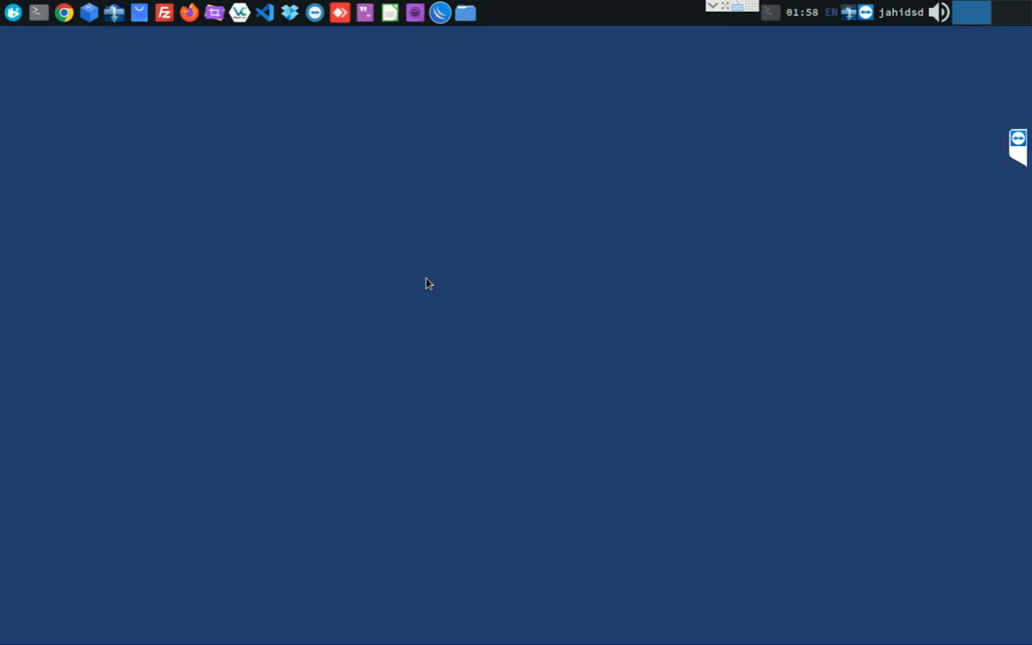
pyautogui.click(777, 18)
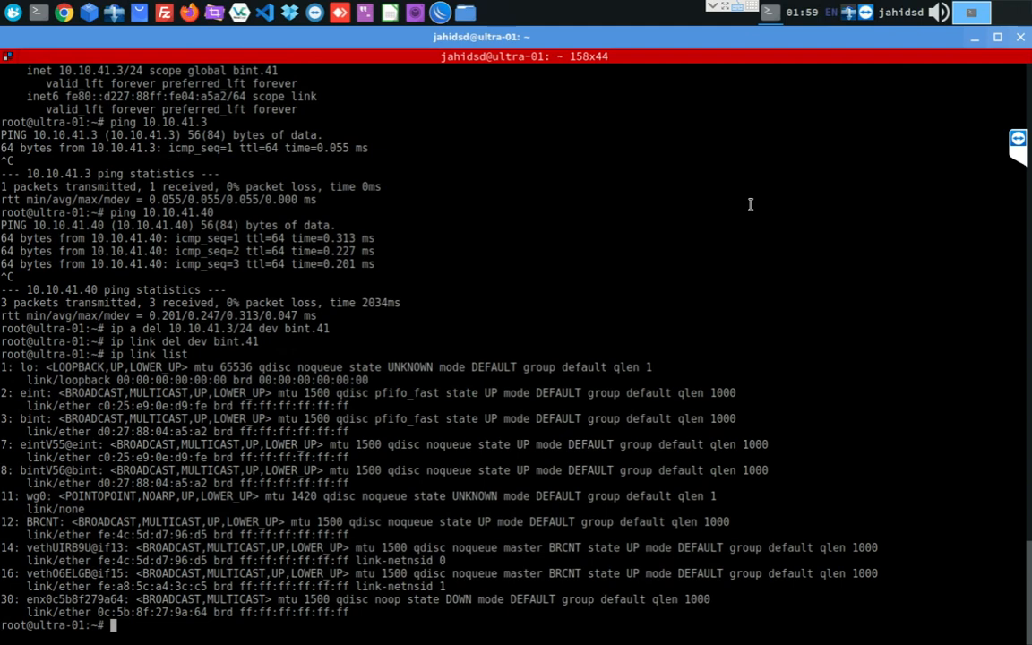
pyautogui.press('Up')
pyautogui.press('Up')
pyautogui.press('Up')
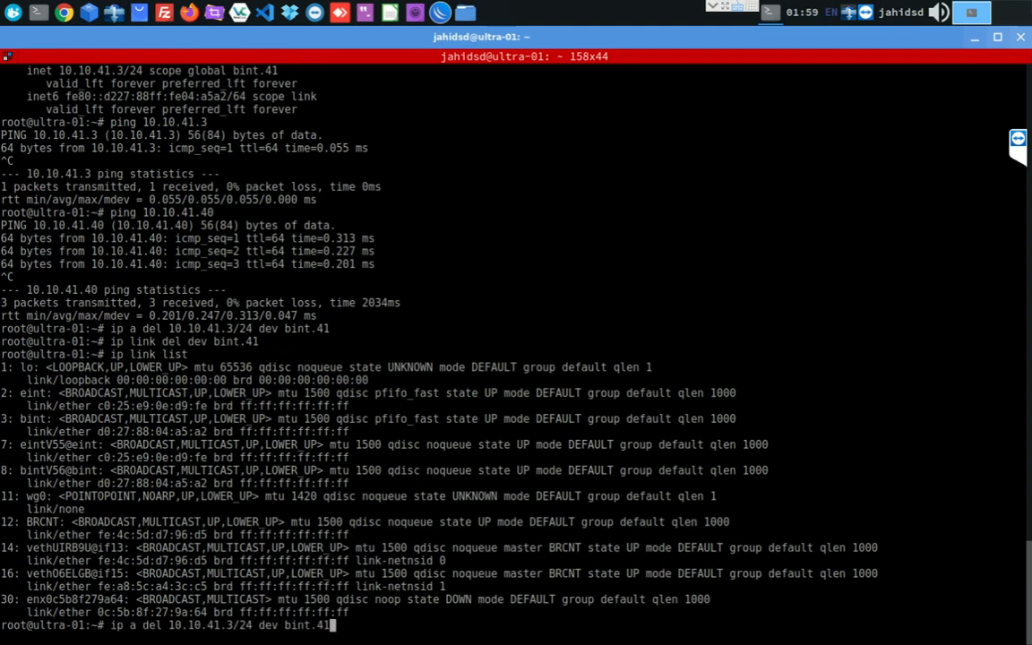
pyautogui.press('Left')
pyautogui.press('Left')
pyautogui.press('Left')
pyautogui.press('Left')
pyautogui.press('Left')
pyautogui.press('Left')
pyautogui.press('Left')
pyautogui.press('Left')
pyautogui.press('Left')
pyautogui.press('Left')
pyautogui.press('Left')
pyautogui.press('Left')
pyautogui.press('Left')
pyautogui.press('Left')
pyautogui.press('Left')
pyautogui.press('Left')
pyautogui.press('Left')
pyautogui.press('Left')
pyautogui.press('Left')
pyautogui.press('Left')
pyautogui.press('BackSpace')
pyautogui.press('BackSpace')
pyautogui.press('BackSpace')
pyautogui.write('add')
pyautogui.press('End')
pyautogui.press('Down')
pyautogui.press('Down')
pyautogui.press('Up')
pyautogui.press('Down')
# Create a VLAN interface named bint.41 on link bint with VLAN ID 41 by rerunning the earlier ip link add command.
pyautogui.press('Up')
pyautogui.press('Up')
pyautogui.press('Up')
pyautogui.press('Up')
pyautogui.press('Up')
pyautogui.press('Up')
pyautogui.press('Left')
pyautogui.press('Left')
pyautogui.press('Left')
pyautogui.press('Left')
pyautogui.press('Left')
pyautogui.press('Left')
pyautogui.press('Left')
pyautogui.press('Left')
pyautogui.press('Left')
pyautogui.press('Left')
pyautogui.press('Left')
pyautogui.press('Left')
pyautogui.press('Left')
pyautogui.press('Left')
pyautogui.press('Left')
pyautogui.press('Left')
pyautogui.press('Left')
pyautogui.press('Left')
pyautogui.press('Left')
pyautogui.press('Left')
pyautogui.press('Left')
pyautogui.press('Left')
pyautogui.press('Left')
pyautogui.press('Left')
pyautogui.press('Left')
pyautogui.press('Left')
pyautogui.press('Left')
pyautogui.press('Left')
pyautogui.press('Left')
pyautogui.press('Left')
pyautogui.press('Left')
pyautogui.press('Left')
pyautogui.press('Left')
pyautogui.press('Left')
pyautogui.press('Left')
pyautogui.press('Left')
pyautogui.press('Right')
pyautogui.press('Right')
pyautogui.press('Right')
pyautogui.press('Right')
pyautogui.press('Right')
pyautogui.press('Right')
pyautogui.press('Right')
pyautogui.press('Right')
pyautogui.press('Right')
pyautogui.press('Right')
pyautogui.press('Right')
pyautogui.press('Right')
pyautogui.press('Right')
pyautogui.press('Right')
pyautogui.press('Right')
pyautogui.press('Right')
pyautogui.press('Left')
pyautogui.press('Left')
pyautogui.press('Left')
pyautogui.press('Right')
pyautogui.press('Right')
pyautogui.press('Right')
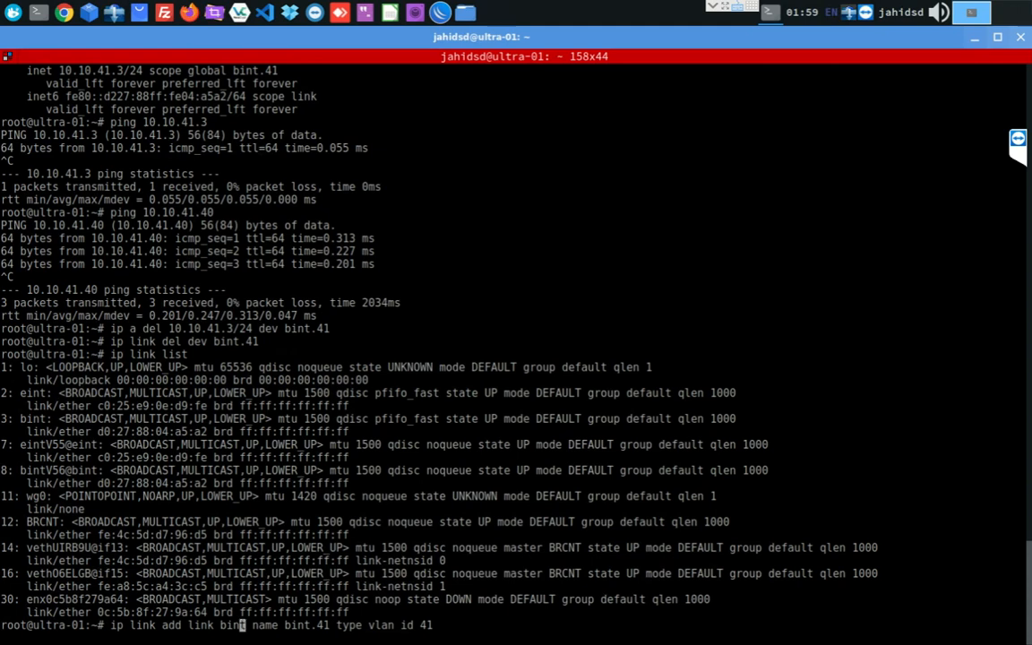
pyautogui.press('Left')
pyautogui.press('Left')
pyautogui.press('Left')
pyautogui.press('Right')
pyautogui.press('Right')
pyautogui.press('Right')
pyautogui.press('Right')
pyautogui.press('Right')
pyautogui.press('Right')
pyautogui.press('Right')
pyautogui.press('Right')
pyautogui.press('Right')
pyautogui.press('Right')
pyautogui.press('Right')
pyautogui.press('Right')
pyautogui.press('Right')
pyautogui.press('Right')
pyautogui.press('Left')
pyautogui.press('Left')
pyautogui.press('Left')
pyautogui.press('Left')
pyautogui.press('Right')
pyautogui.press('Right')
pyautogui.press('Right')
pyautogui.press('Left')
pyautogui.press('Left')
pyautogui.press('Left')
pyautogui.press('Right')
pyautogui.press('Right')
pyautogui.press('Right')
pyautogui.press('Right')
pyautogui.press('Right')
pyautogui.press('Right')
pyautogui.press('Right')
pyautogui.press('Right')
pyautogui.press('Right')
pyautogui.press('Right')
pyautogui.press('Right')
pyautogui.press('Right')
pyautogui.press('Right')
pyautogui.press('Right')
pyautogui.press('Right')
pyautogui.press('Right')
pyautogui.press('Right')
pyautogui.press('Right')
pyautogui.press('Right')
pyautogui.press('Right')
pyautogui.press('Right')
pyautogui.press('Right')
pyautogui.press('Return')
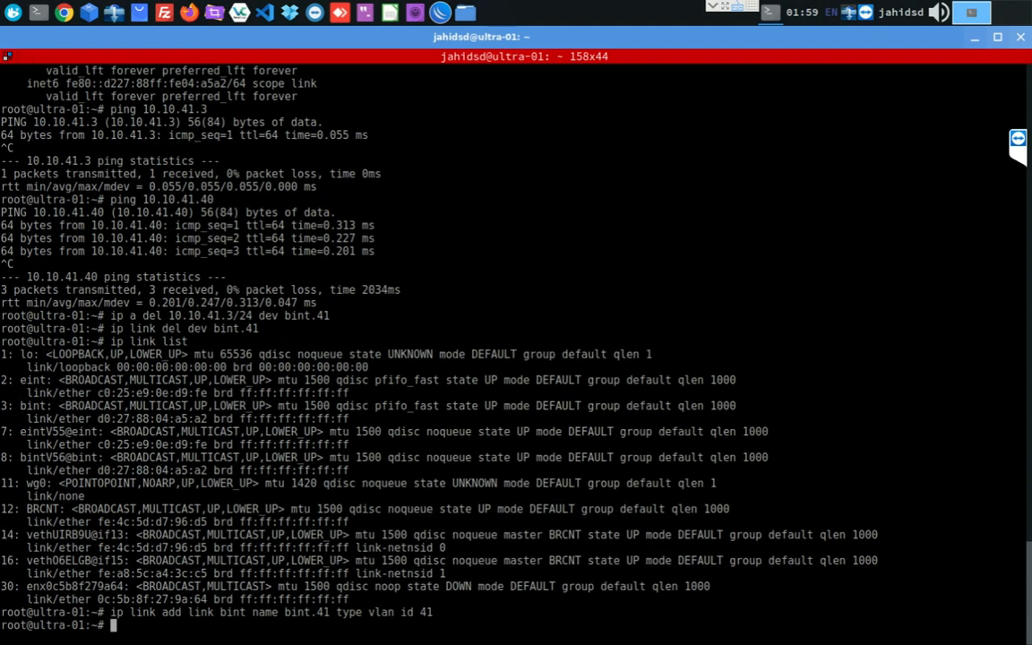
# List the host's network links with ip link list and highlight the bint.41 interface name.
pyautogui.write('ip link lis')
pyautogui.write('t')
pyautogui.press('Return')
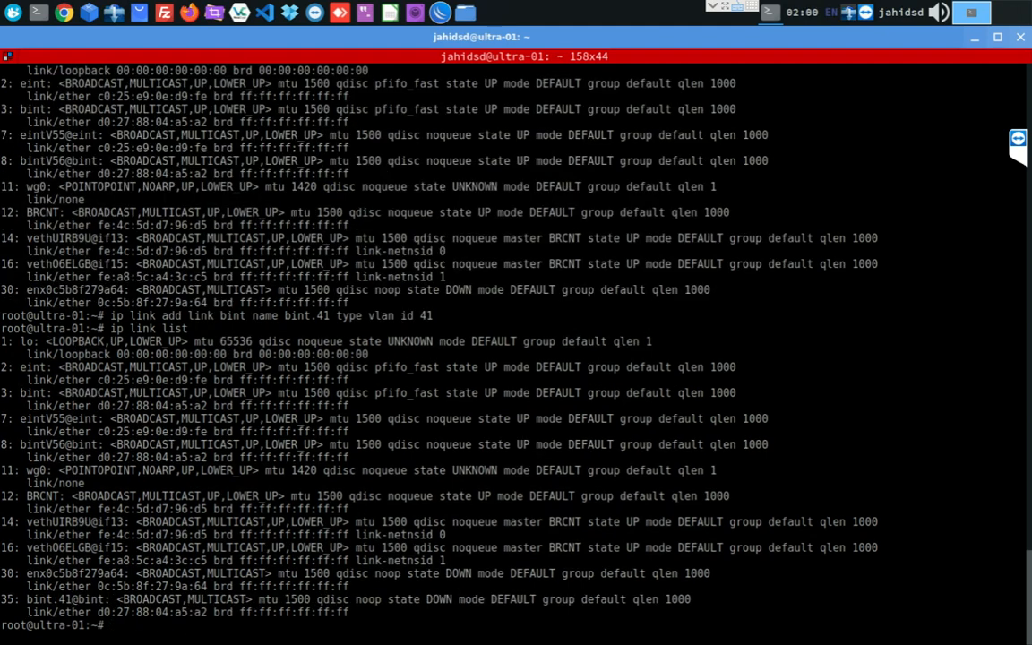
pyautogui.moveTo(27, 599); pyautogui.dragTo(70, 598)
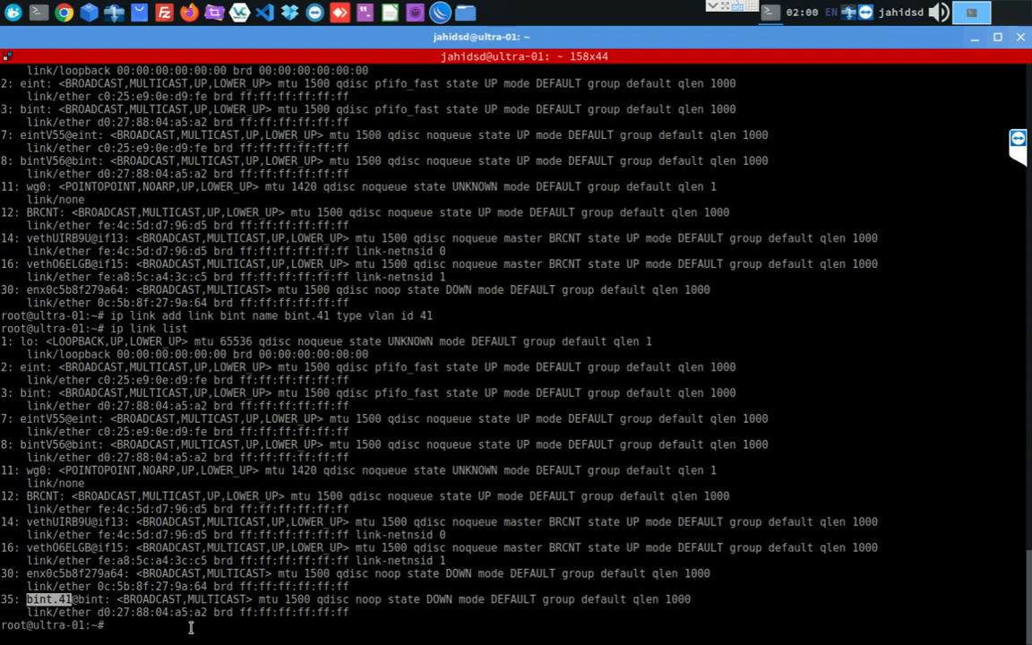
# Bring the VLAN interface up by running ip link set dev bint.41 up.
pyautogui.click(164, 622)
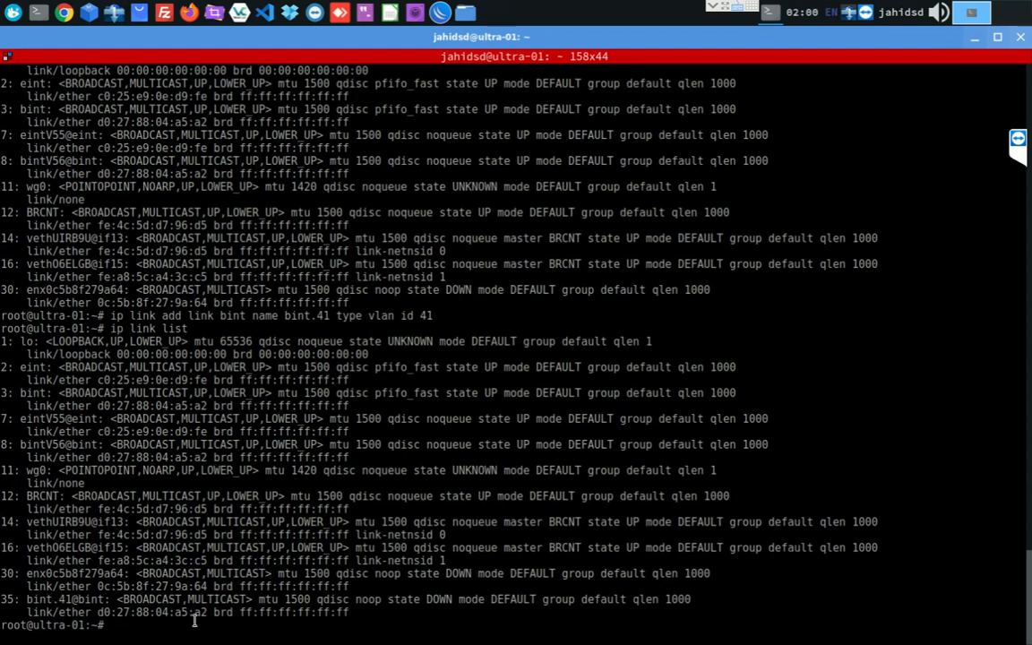
pyautogui.write('ip link ')
pyautogui.write('bi')
pyautogui.press('BackSpace')
pyautogui.press('BackSpace')
pyautogui.write('set dev bint')
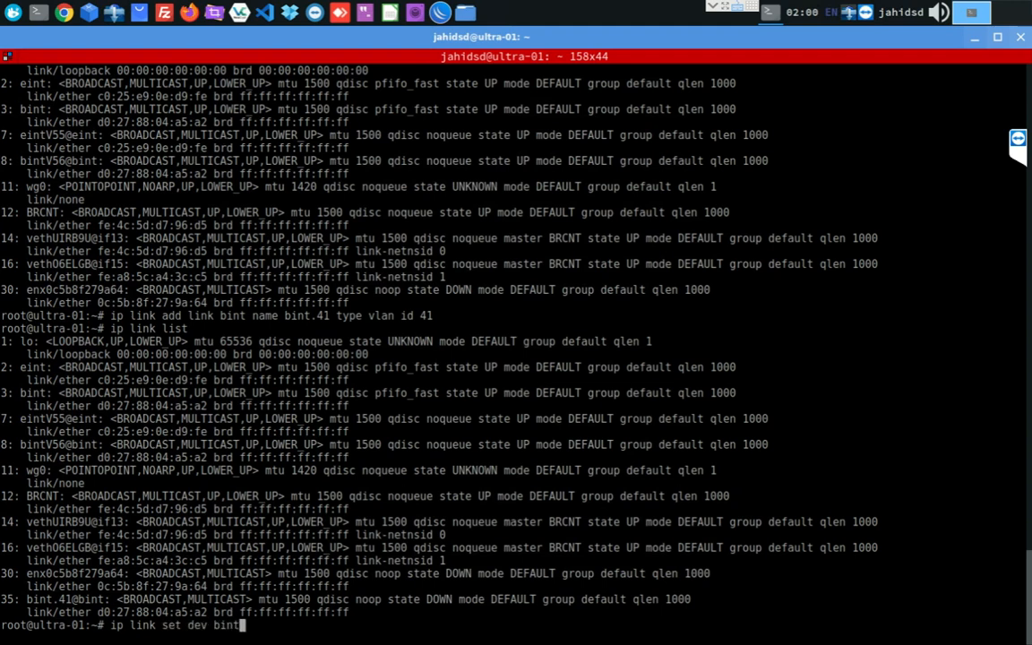
pyautogui.write('.41 up')
pyautogui.press('Return')
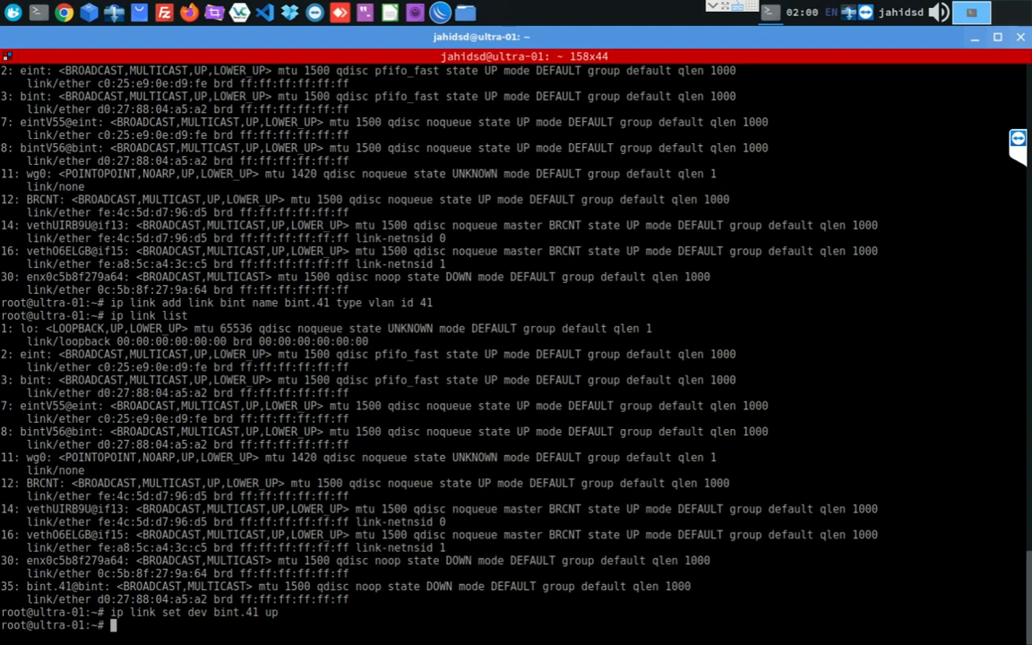
# Assign 10.10.41.3/24 to bint.41 by recalling the earlier ip a del command and changing del to add.
pyautogui.press('Up')
pyautogui.press('Up')
pyautogui.press('Up')
pyautogui.press('Down')
pyautogui.press('Up')
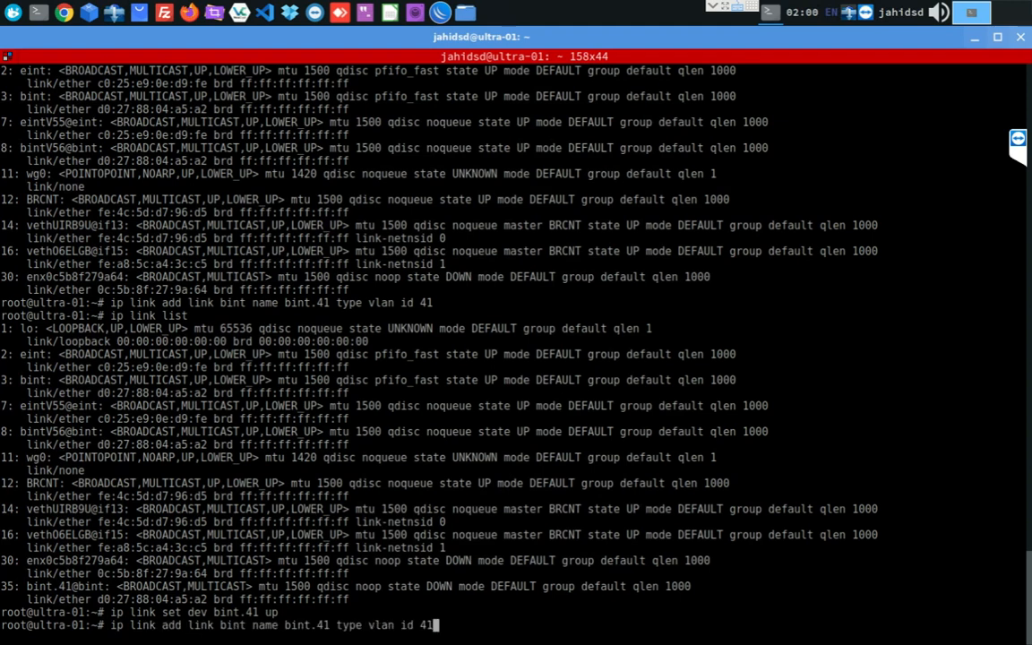
pyautogui.press('Up')
pyautogui.press('Up')
pyautogui.press('Up')
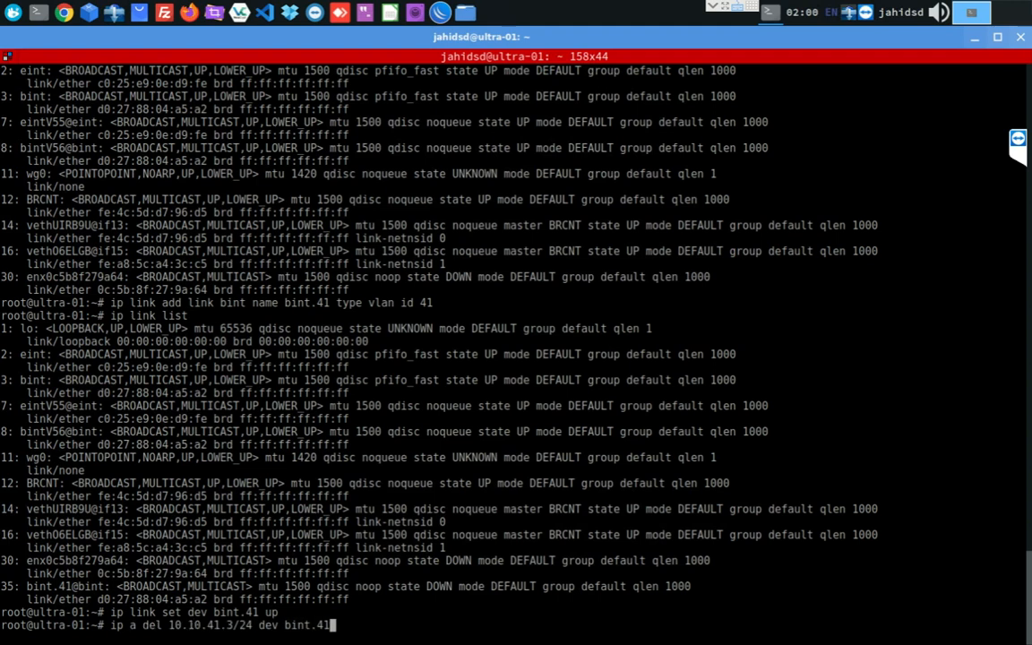
pyautogui.press('Left')
pyautogui.press('Left')
pyautogui.press('Left')
pyautogui.press('Left')
pyautogui.press('Left')
pyautogui.press('Left')
pyautogui.press('Left')
pyautogui.press('Left')
pyautogui.press('Left')
pyautogui.press('Left')
pyautogui.press('Left')
pyautogui.press('Left')
pyautogui.press('Left')
pyautogui.press('Left')
pyautogui.press('Left')
pyautogui.press('Left')
pyautogui.press('Left')
pyautogui.press('Left')
pyautogui.press('Left')
pyautogui.press('Left')
pyautogui.press('Left')
pyautogui.press('Left')
pyautogui.press('Left')
pyautogui.press('Left')
pyautogui.press('Left')
pyautogui.press('Left')
pyautogui.press('Left')
pyautogui.press('Left')
pyautogui.press('Left')
pyautogui.press('Left')
pyautogui.press('Left')
pyautogui.press('Left')
pyautogui.press('Right')
pyautogui.press('Right')
pyautogui.press('Right')
pyautogui.press('Right')
pyautogui.press('Right')
pyautogui.press('Right')
pyautogui.press('Right')
pyautogui.press('Right')
pyautogui.press('Right')
pyautogui.press('Right')
pyautogui.press('Right')
pyautogui.press('Right')
pyautogui.press('Right')
pyautogui.press('Left')
pyautogui.press('Left')
pyautogui.press('Left')
pyautogui.press('Left')
pyautogui.press('Left')
pyautogui.press('Left')
pyautogui.press('Left')
pyautogui.press('Left')
pyautogui.press('Left')
pyautogui.press('Left')
pyautogui.press('Left')
pyautogui.press('Left')
pyautogui.press('Right')
pyautogui.press('Right')
pyautogui.press('Right')
pyautogui.press('Right')
pyautogui.press('Right')
pyautogui.press('BackSpace')
pyautogui.press('BackSpace')
pyautogui.press('BackSpace')
pyautogui.write('a')
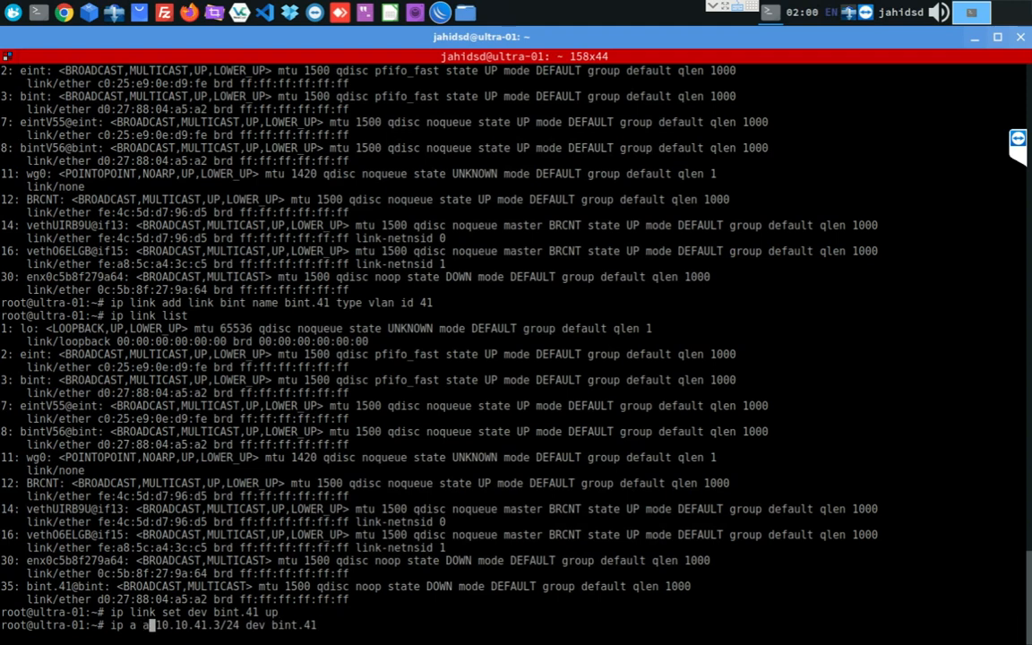
pyautogui.write('dd')
pyautogui.press('Right')
pyautogui.press('Right')
pyautogui.press('Right')
pyautogui.press('Right')
pyautogui.press('Right')
pyautogui.press('Right')
pyautogui.press('Right')
pyautogui.press('Right')
pyautogui.press('Right')
pyautogui.press('Right')
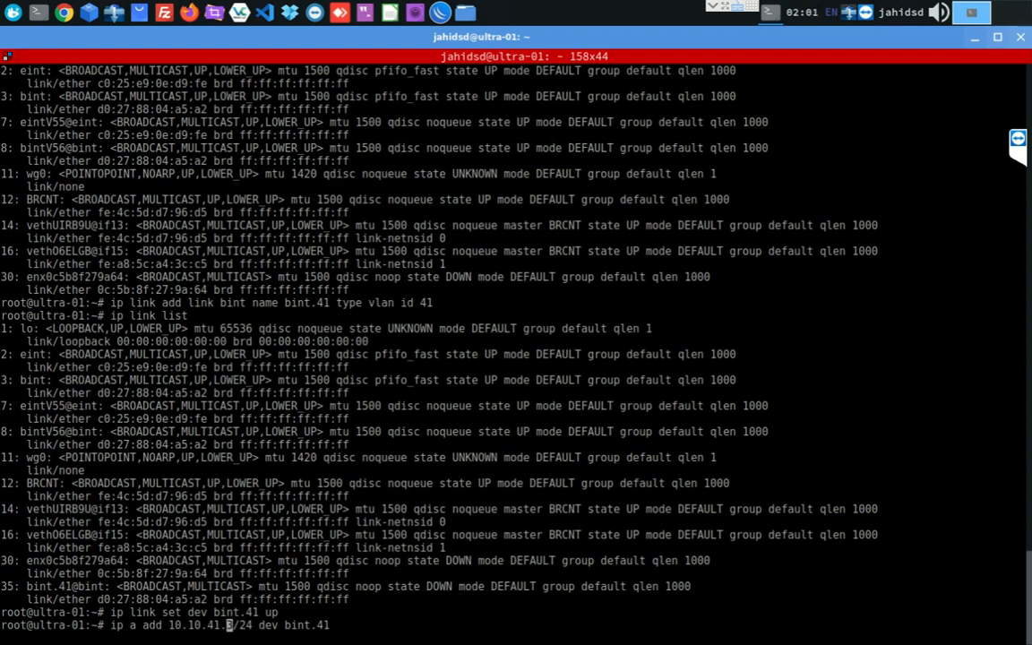
pyautogui.press('Right')
pyautogui.press('Right')
pyautogui.press('Right')
pyautogui.press('Right')
pyautogui.press('Right')
pyautogui.press('Right')
pyautogui.press('Right')
pyautogui.press('Right')
pyautogui.press('Right')
pyautogui.press('Right')
pyautogui.press('Right')
pyautogui.press('Right')
pyautogui.press('Right')
pyautogui.press('Right')
pyautogui.press('Right')
pyautogui.press('Right')
pyautogui.press('Return')
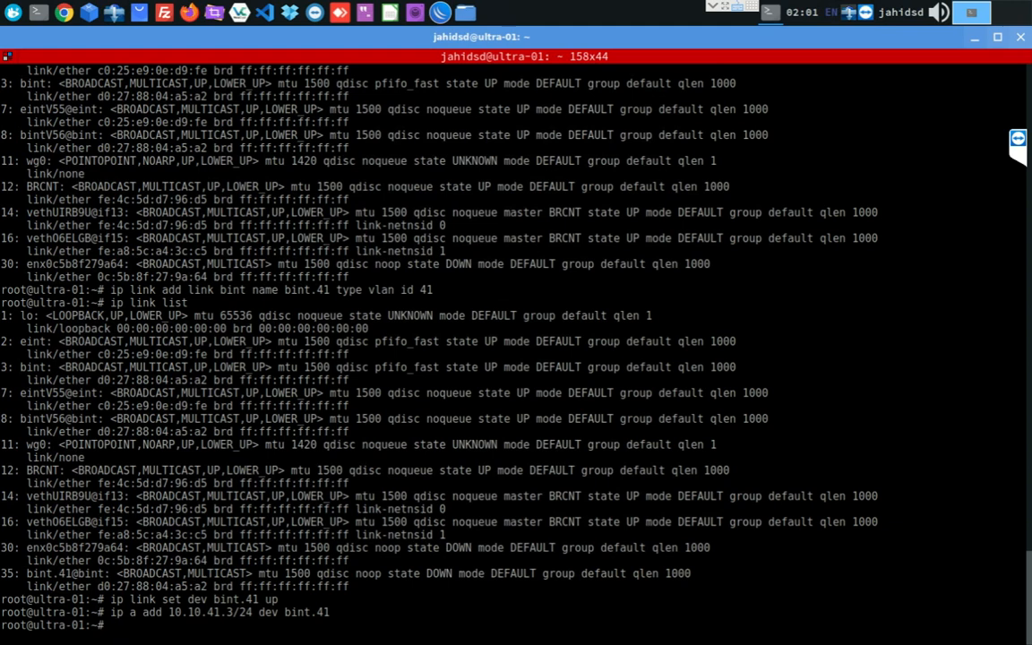
# List the host's IP addresses with ip a and copy the 10.10.41.3 address of bint.41.
pyautogui.write('ip a')
pyautogui.press('Return')
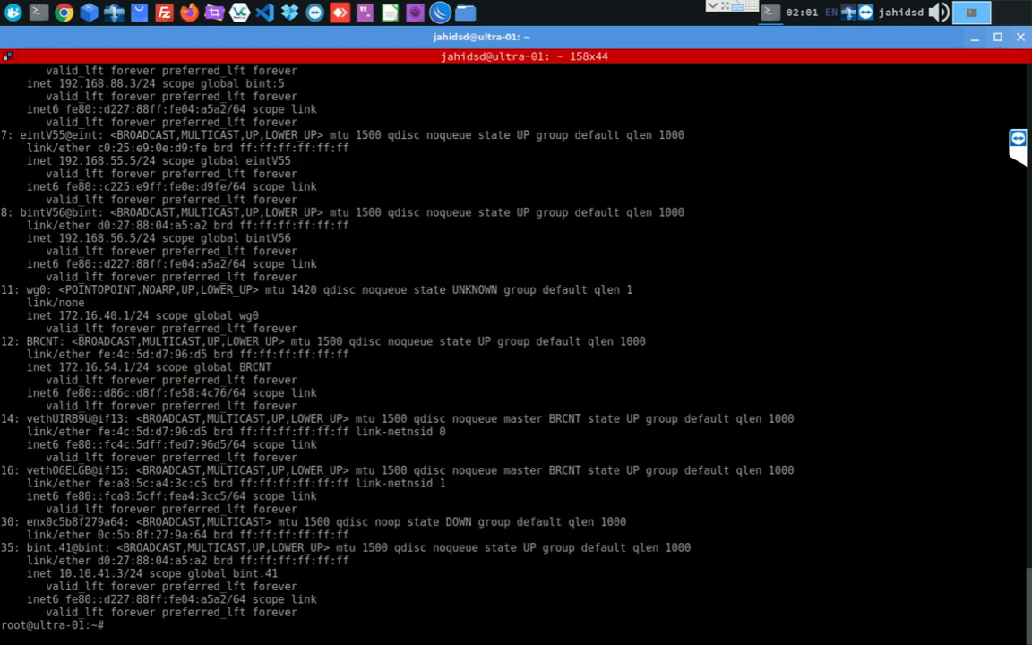
pyautogui.moveTo(27, 547); pyautogui.dragTo(116, 574)
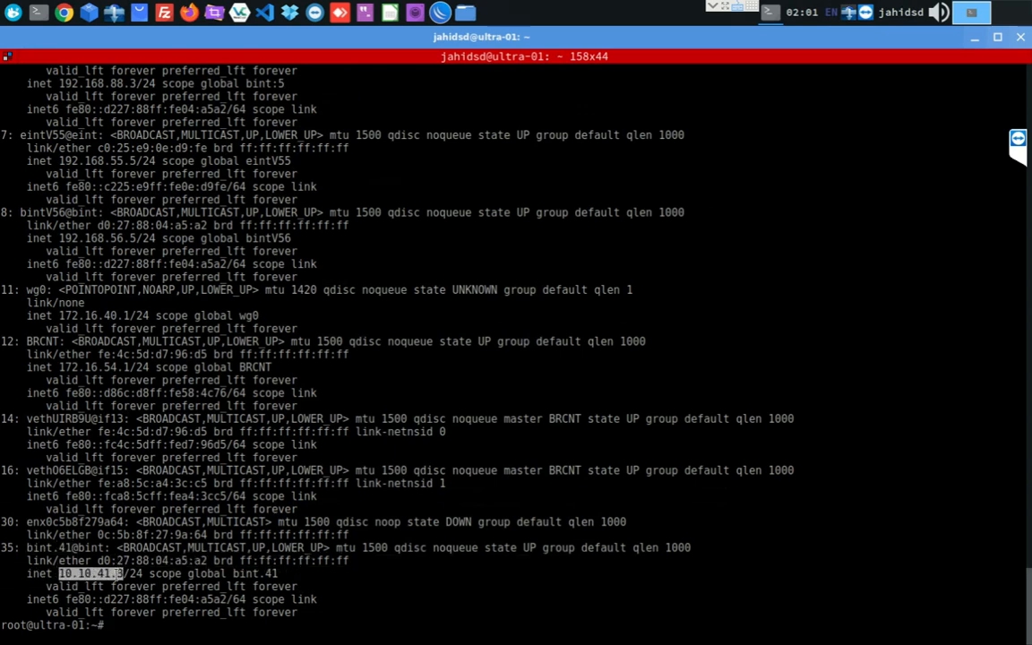
pyautogui.rightClick(117, 574)
pyautogui.click(173, 380)
# Ping the host's own address 10.10.41.3 using the copied address, and stop the ping after a few replies.
pyautogui.rightClick(516, 360)
pyautogui.click(451, 437)
pyautogui.write('ping')
pyautogui.rightClick(596, 395)
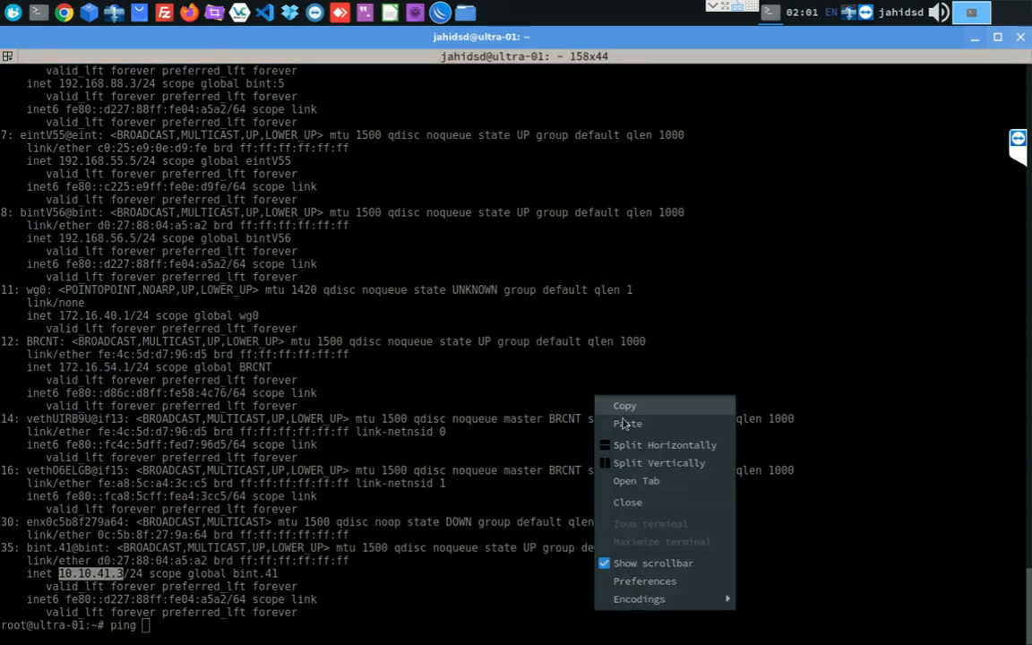
pyautogui.click(626, 420)
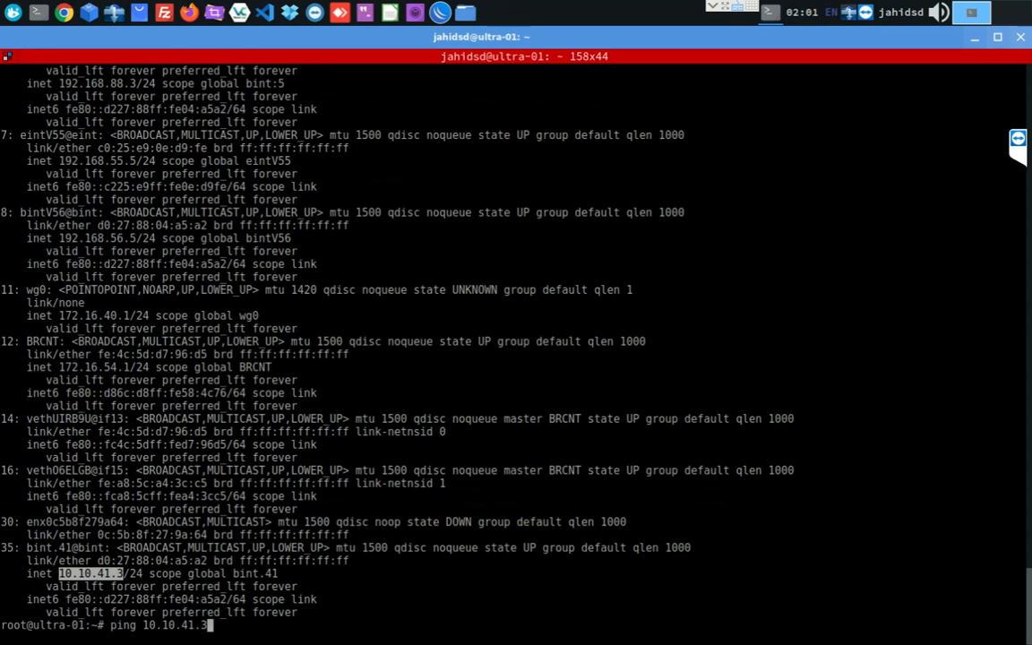
pyautogui.press('Return')
pyautogui.hotkey('ctrl', 'c')
# Ping the switch's management address 10.10.41.40 and stop the ping after a few replies.
pyautogui.write('ping 10.10.41.40')
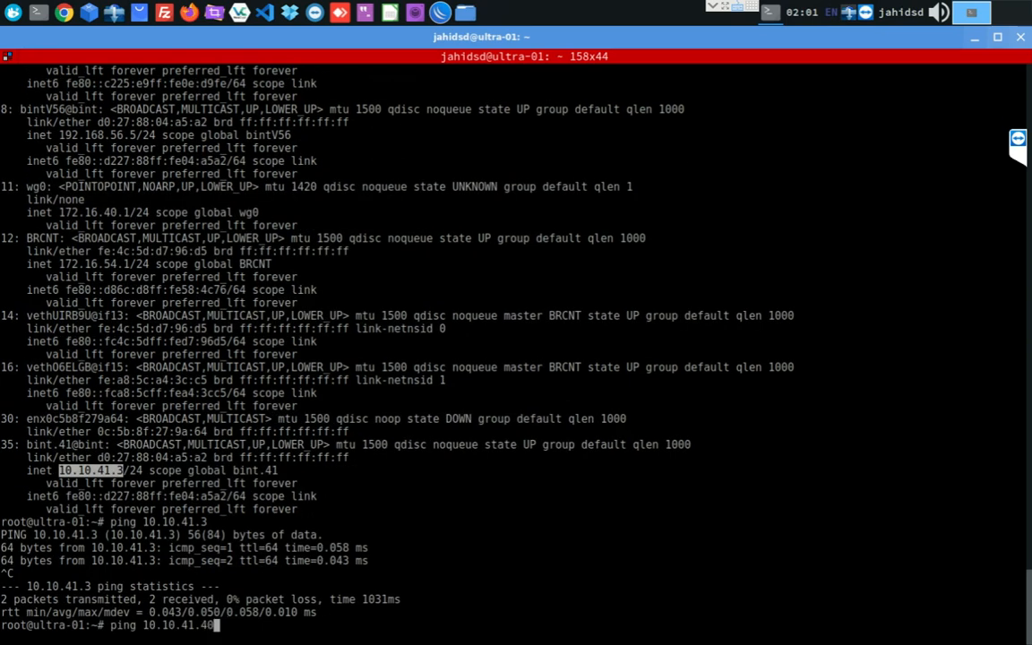
pyautogui.press('Return')
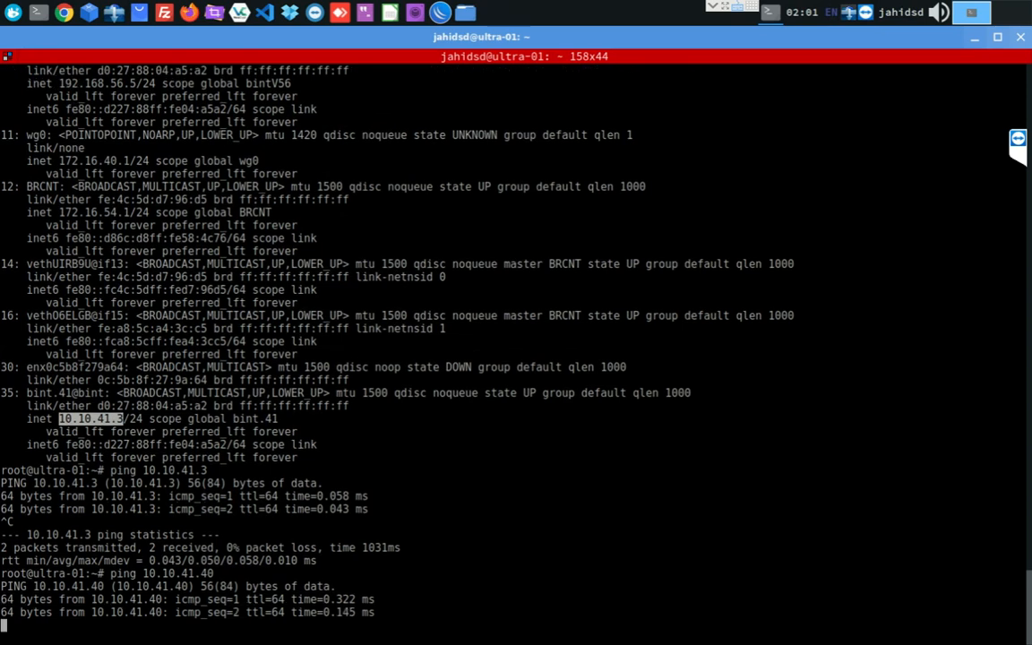
pyautogui.hotkey('ctrl', 'c')
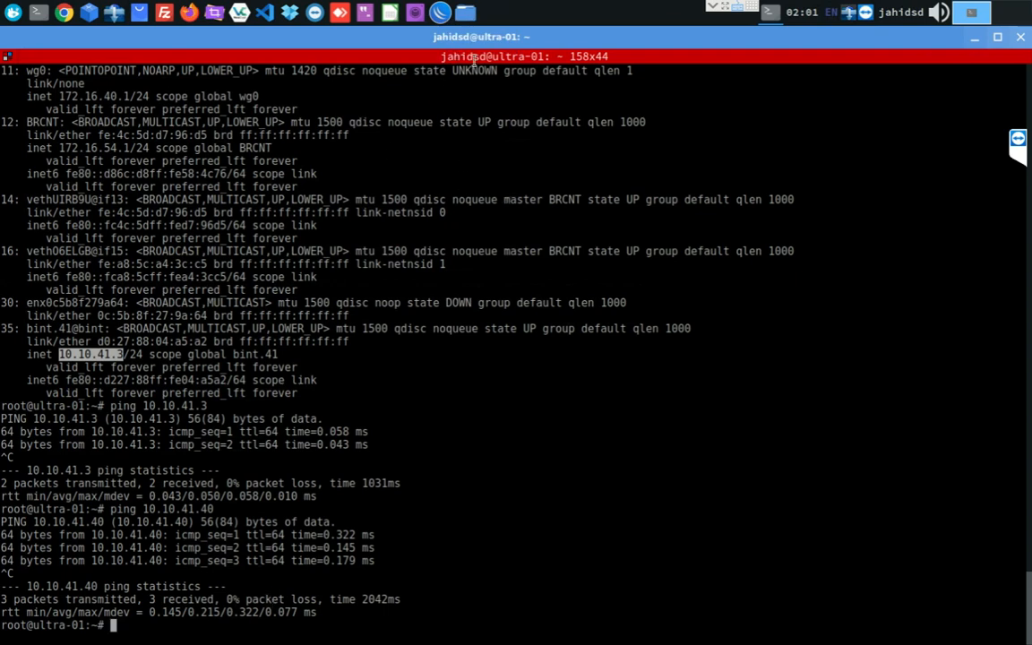
# Switch to WinBox, connect to the LEARNING-317 neighbor by its IP address 10.10.41.40 as admin, and maximize the session window.
pyautogui.click(441, 13)
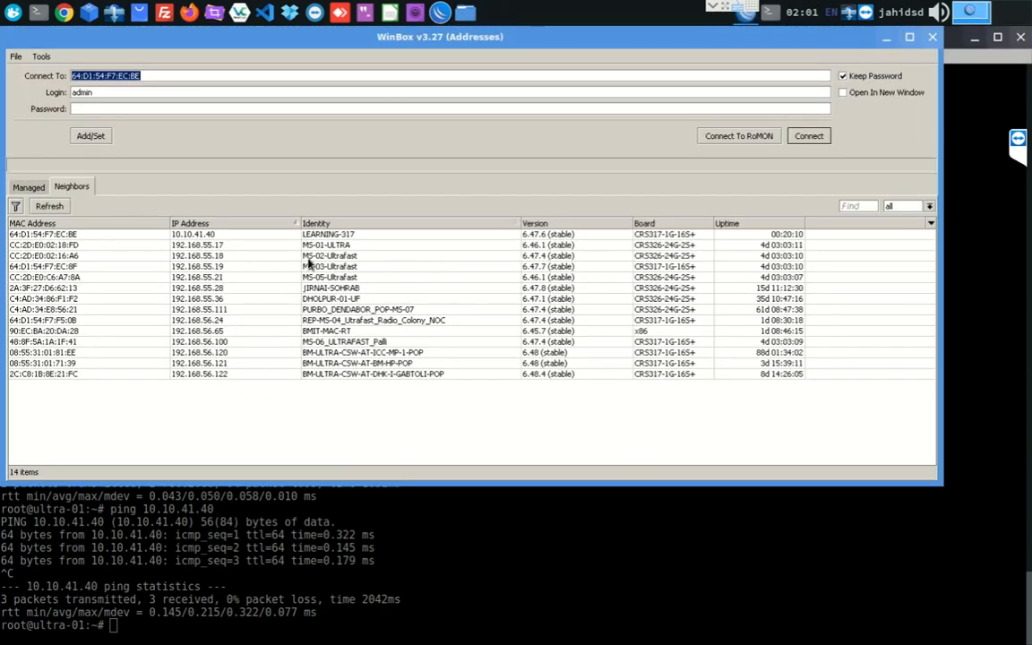
pyautogui.click(330, 234)
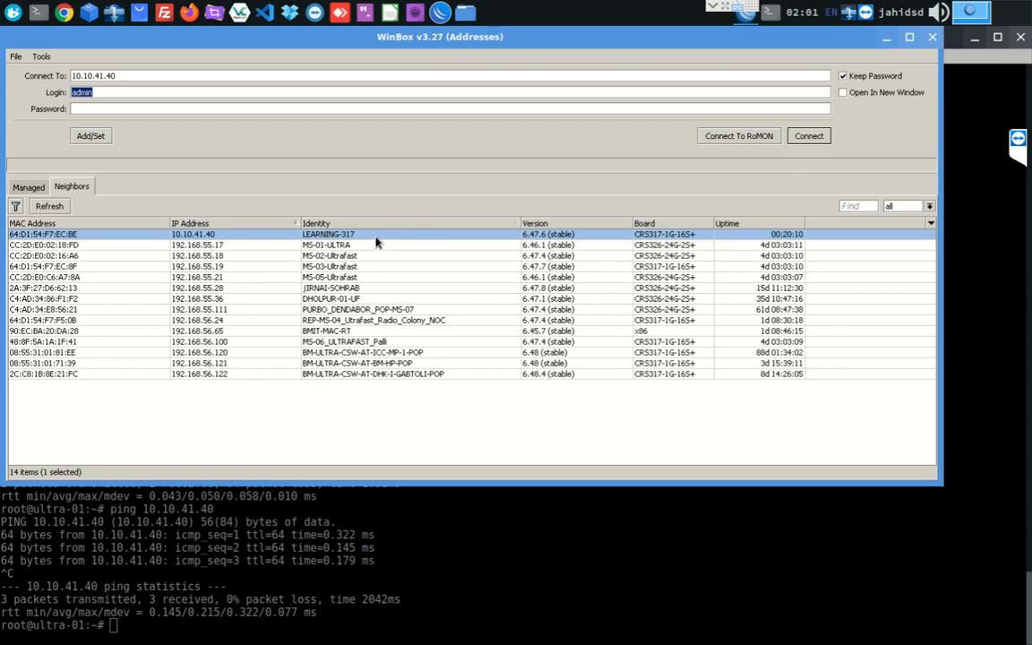
pyautogui.click(68, 236)
pyautogui.click(211, 235)
pyautogui.click(810, 137)
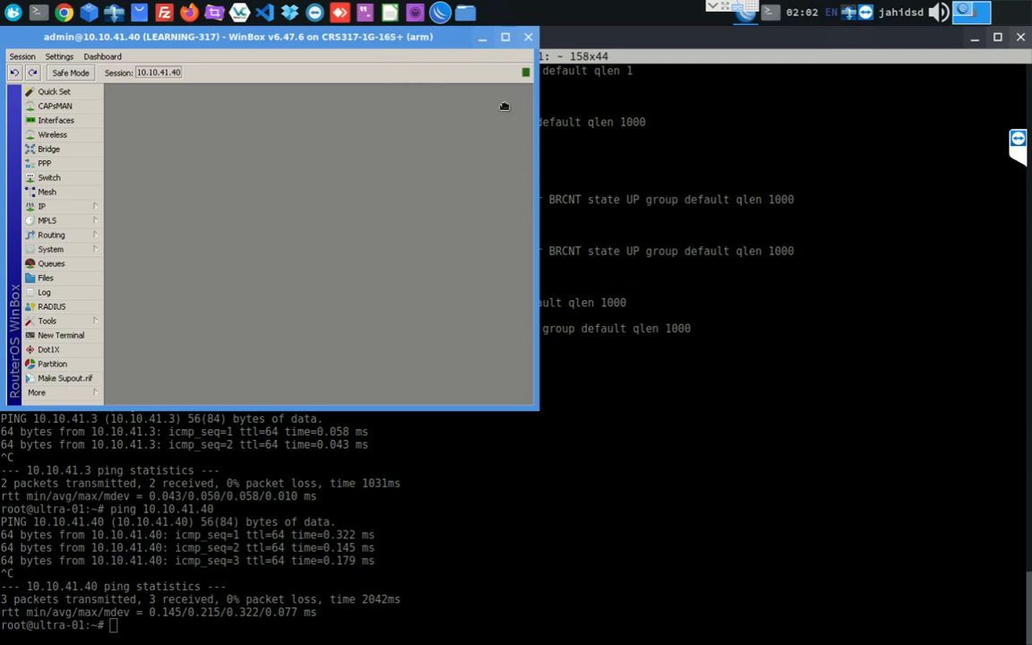
pyautogui.moveTo(396, 42); pyautogui.dragTo(628, 161)
pyautogui.click(737, 158)
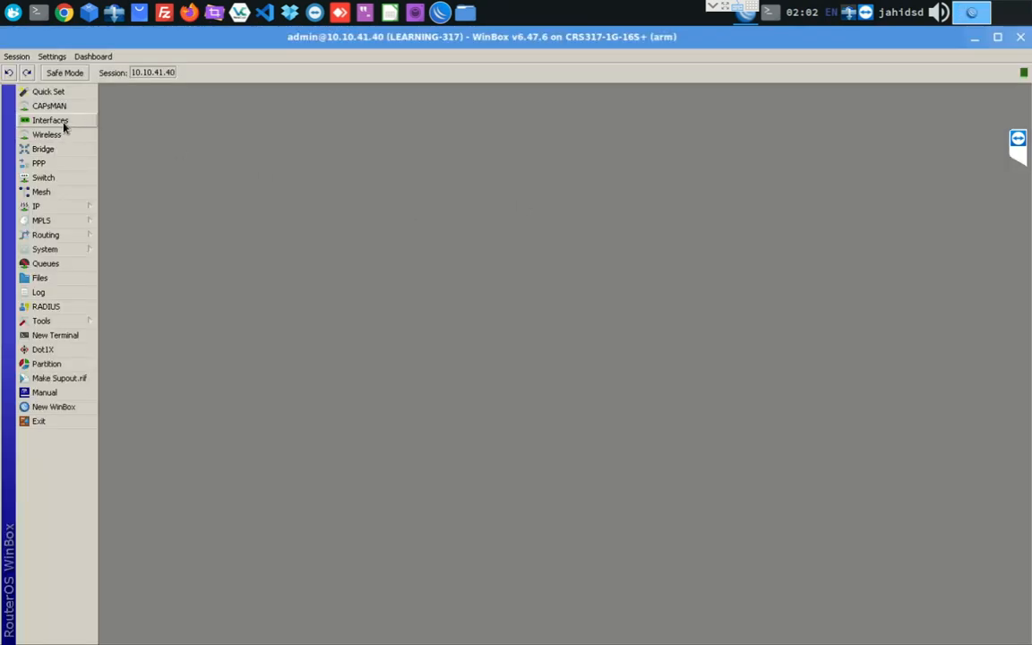
# Open the bridge settings in a resized window and examine the bridge VLAN table with its Bridge column widened.
pyautogui.click(50, 148)
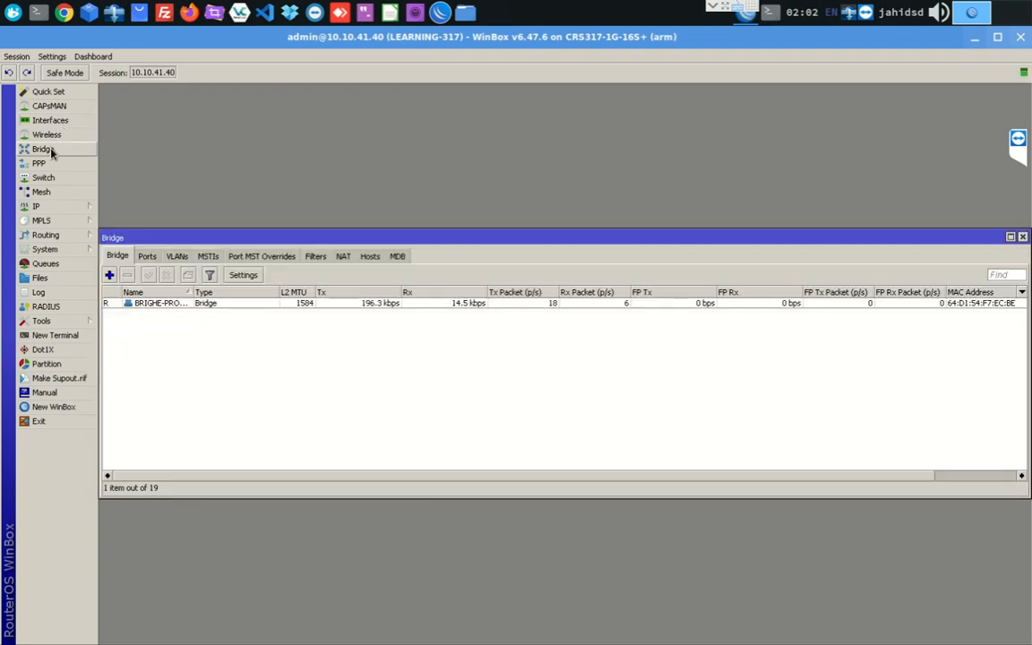
pyautogui.moveTo(325, 235); pyautogui.dragTo(375, 151)
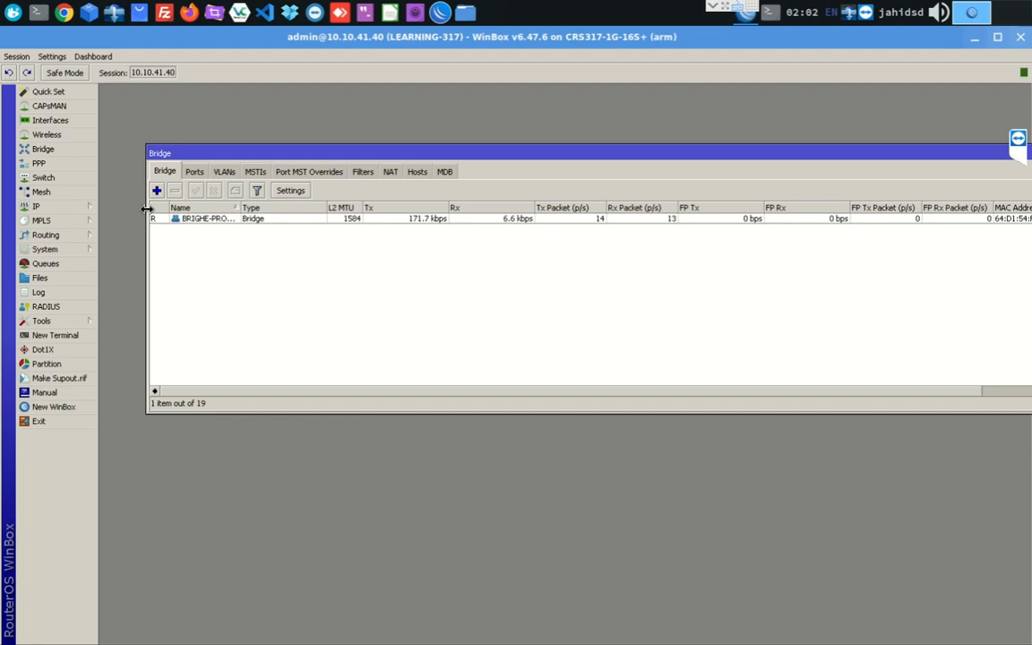
pyautogui.moveTo(145, 207); pyautogui.dragTo(337, 192)
pyautogui.moveTo(566, 148); pyautogui.dragTo(412, 107)
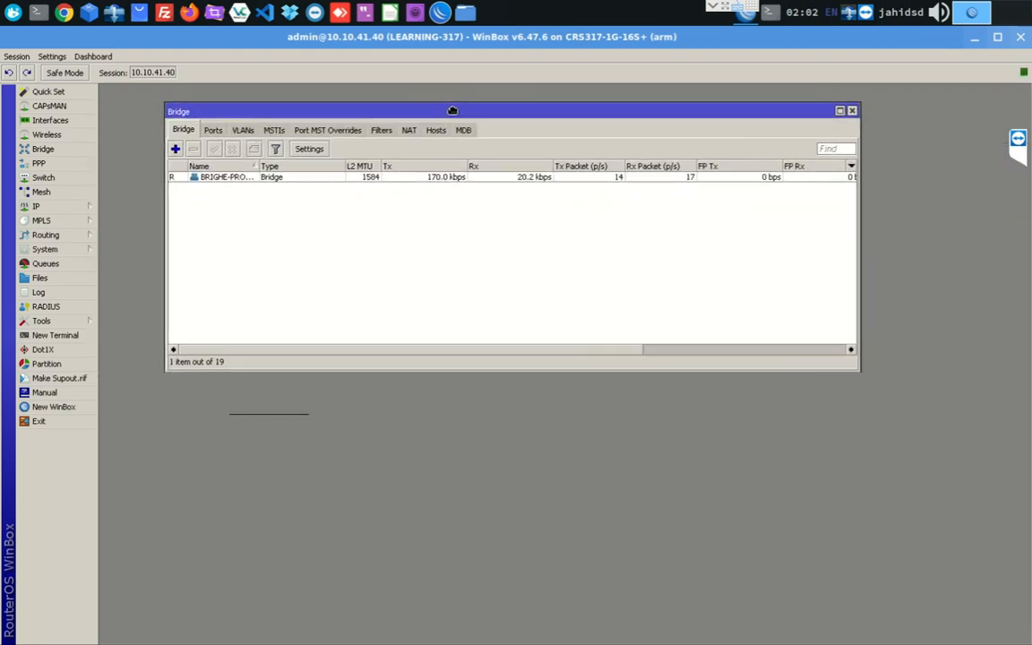
pyautogui.click(244, 131)
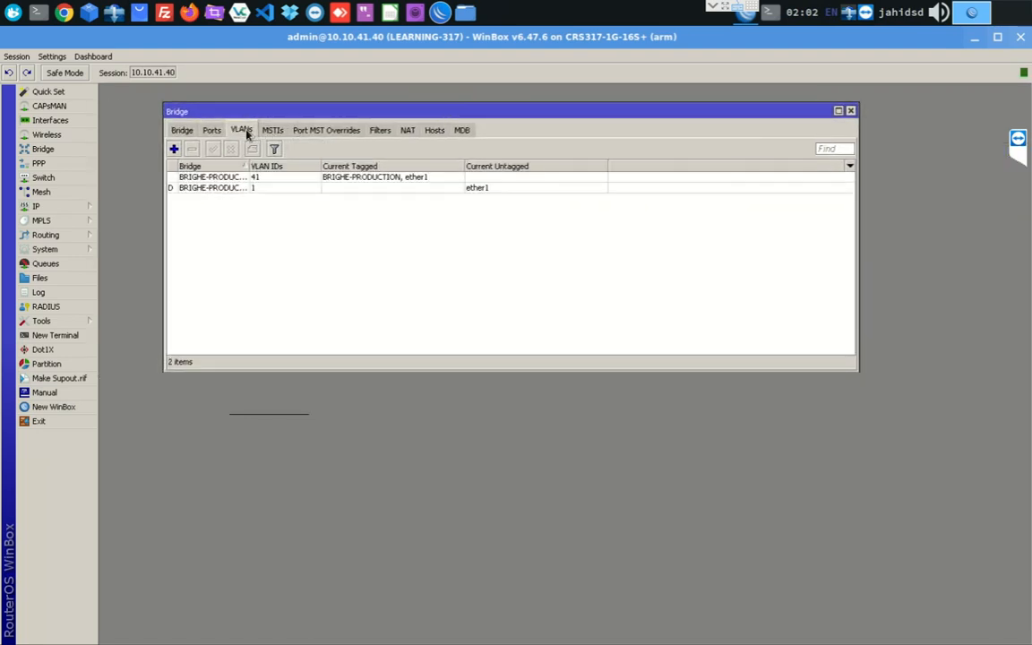
pyautogui.click(182, 130)
pyautogui.click(241, 130)
pyautogui.moveTo(251, 169); pyautogui.dragTo(315, 176)
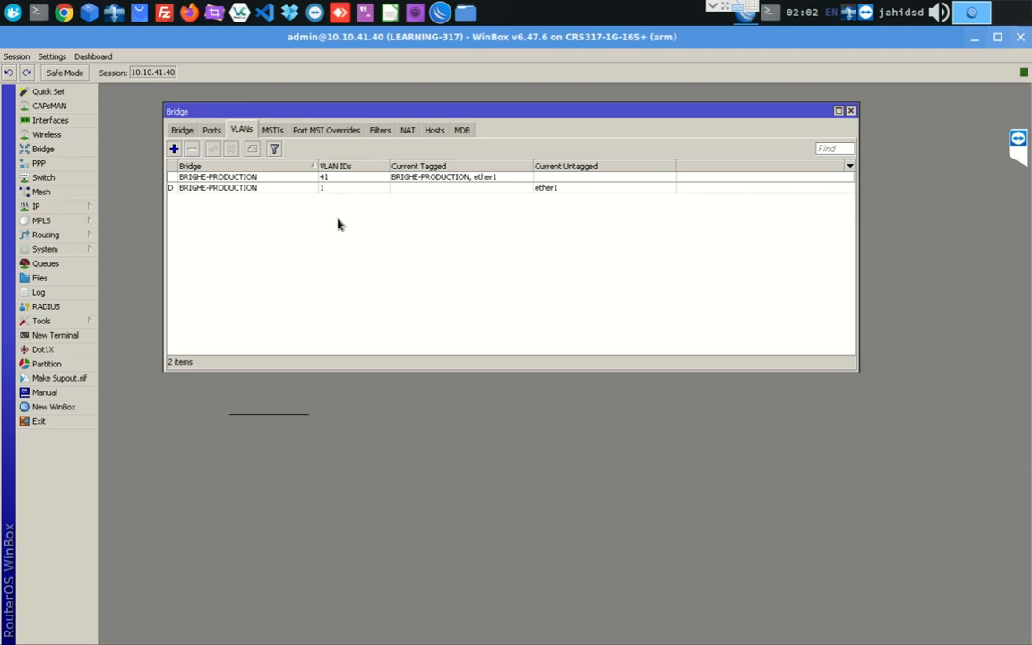
# Add VLAN 265 to BRIGHE-PRODUCTION with sfp-sfpplus1 and sfp-sfpplus2 tagged and sfp-sfpplus4 untagged, and save the entry.
pyautogui.click(174, 149)
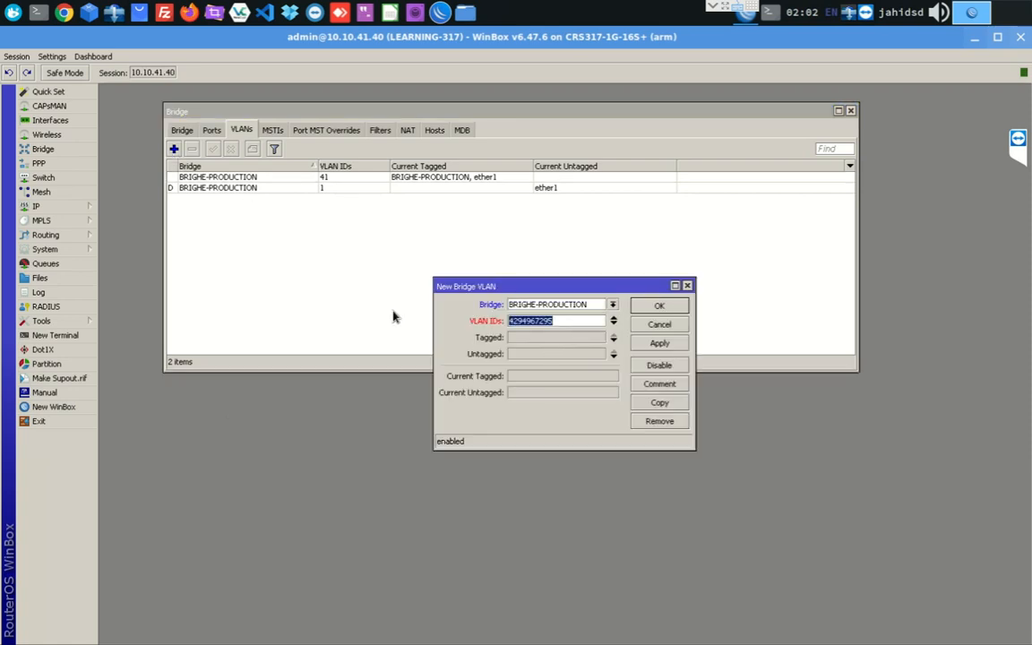
pyautogui.write('265')
pyautogui.click(613, 340)
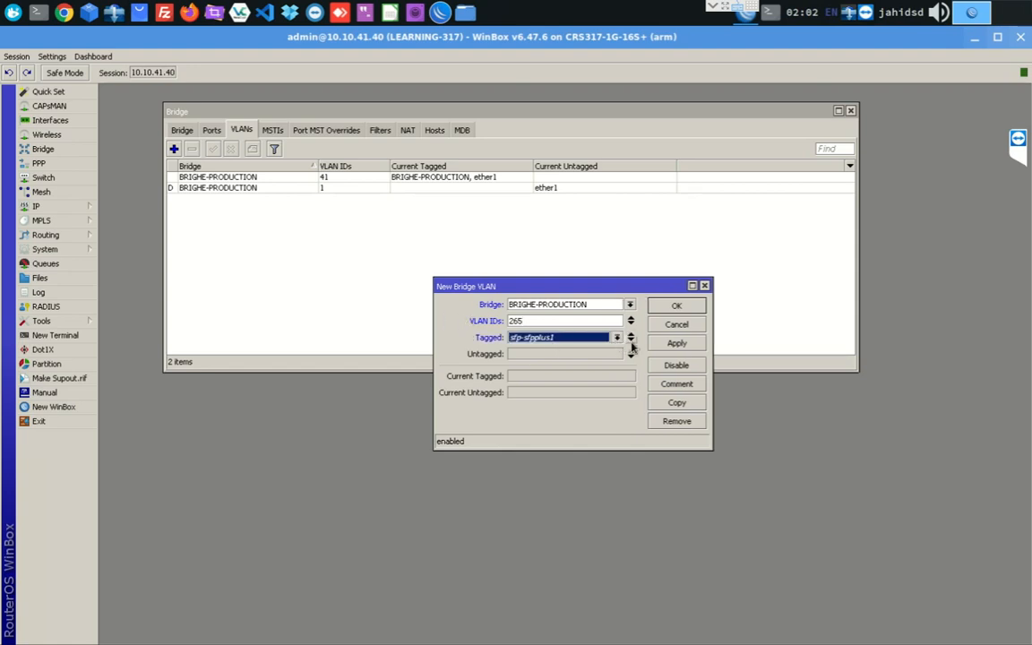
pyautogui.click(631, 342)
pyautogui.click(553, 355)
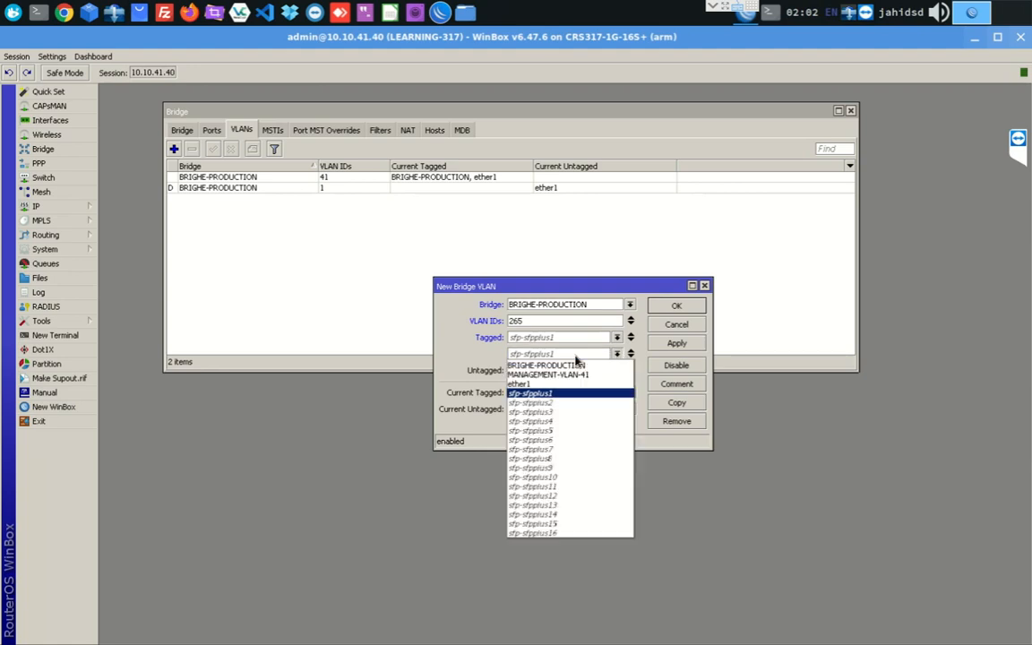
pyautogui.click(561, 397)
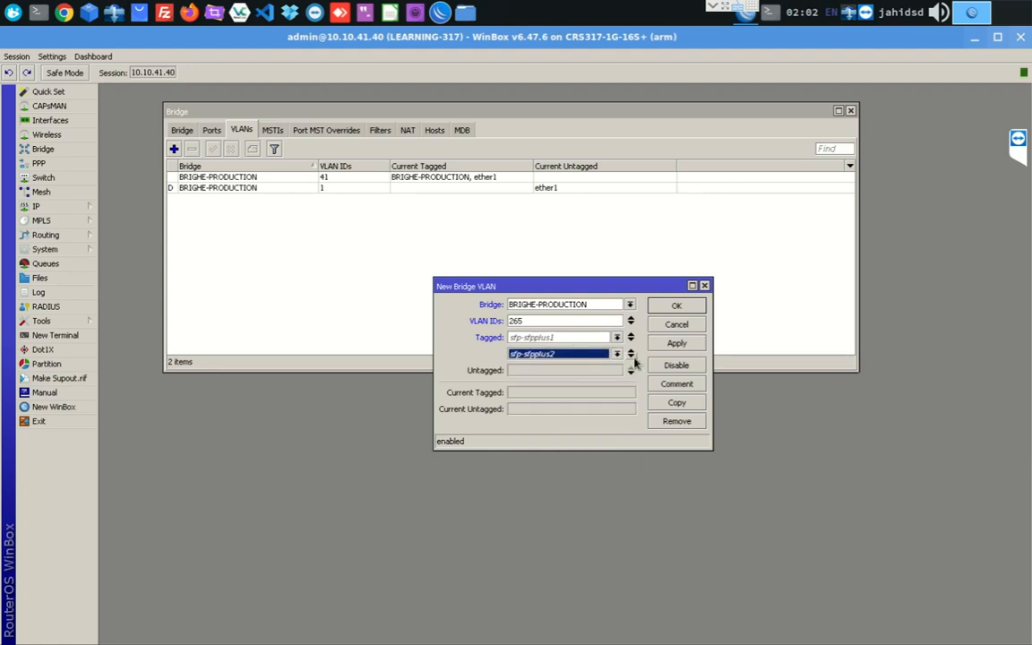
pyautogui.click(566, 371)
pyautogui.click(616, 371)
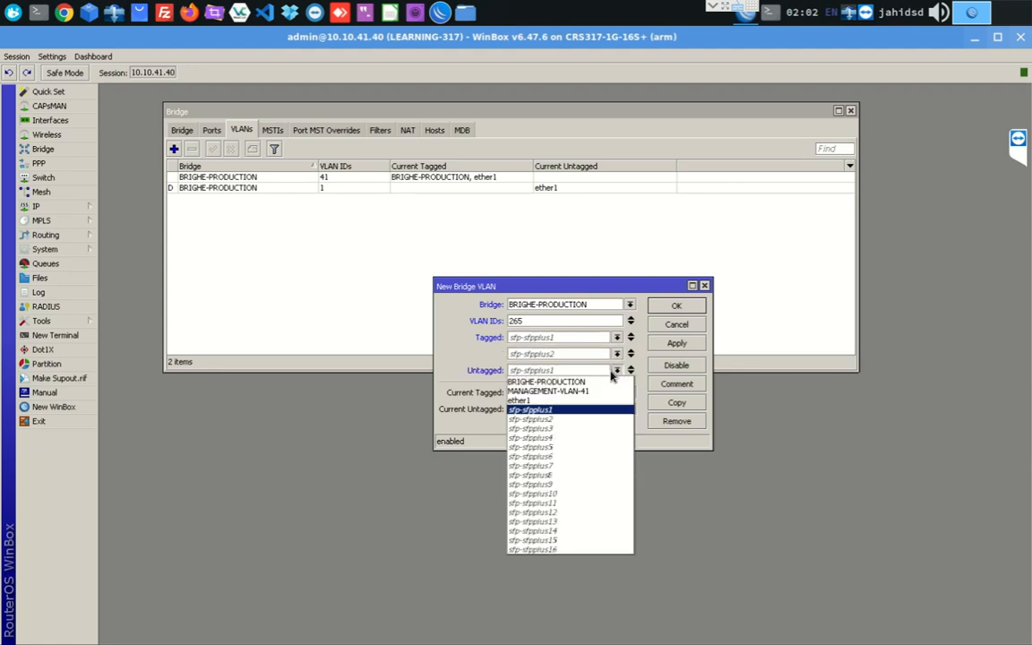
pyautogui.click(555, 437)
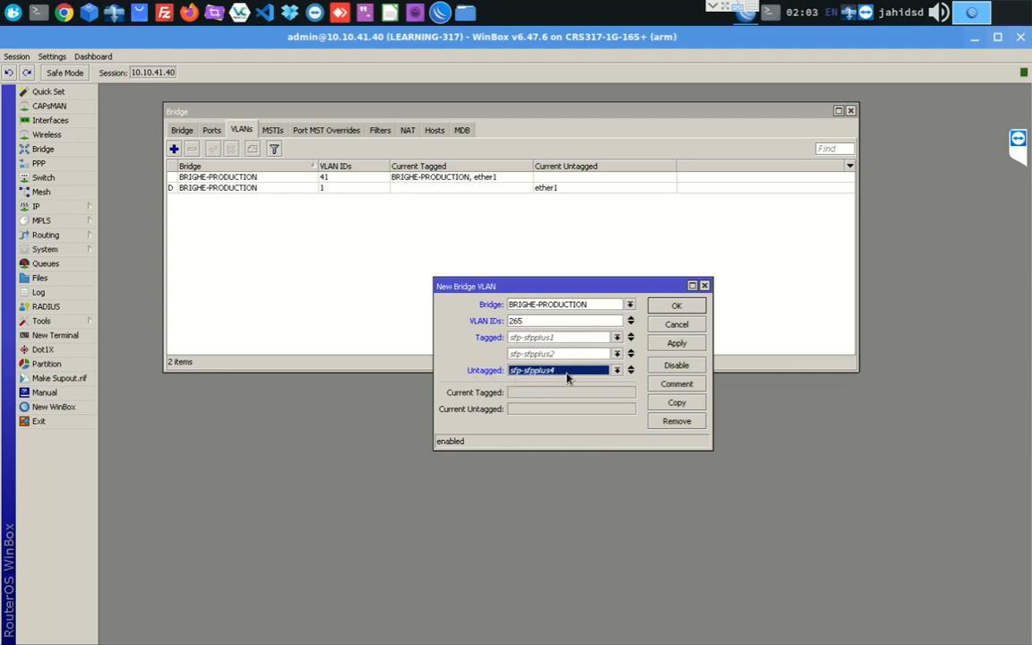
pyautogui.click(676, 344)
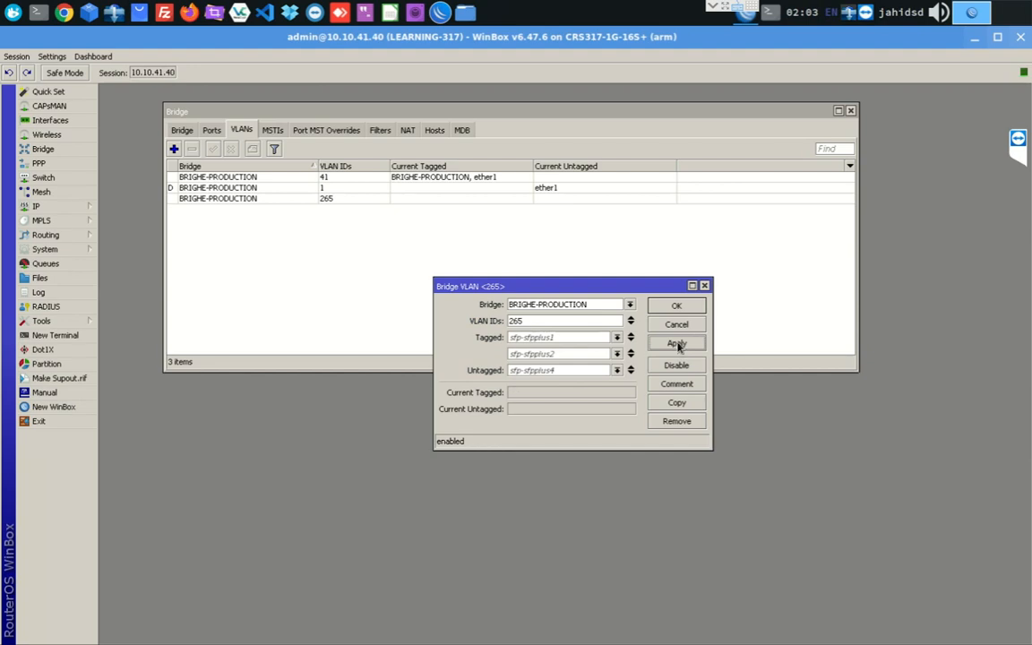
pyautogui.click(676, 305)
# Examine the VLAN settings of the sfp-sfpplus4 bridge port, including its PVID, and close them without changes.
pyautogui.click(219, 131)
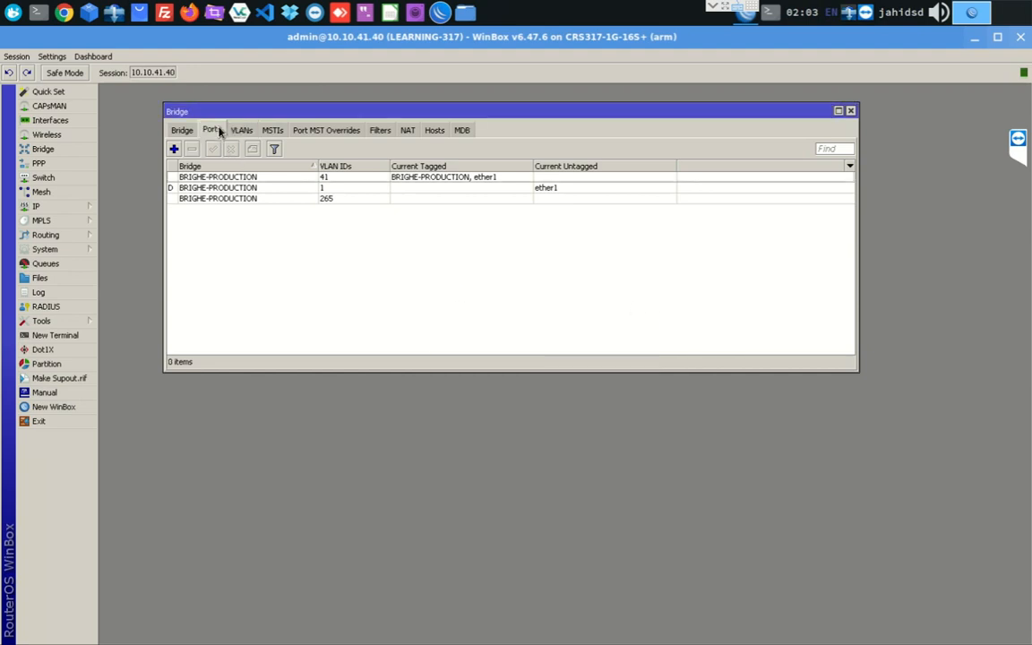
pyautogui.doubleClick(242, 220)
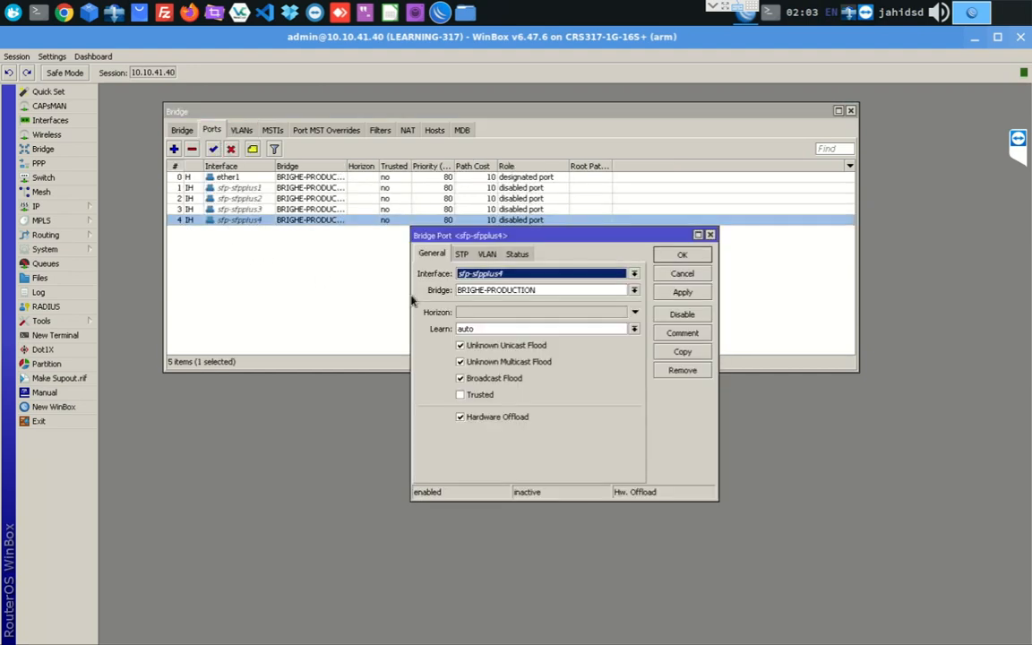
pyautogui.click(486, 253)
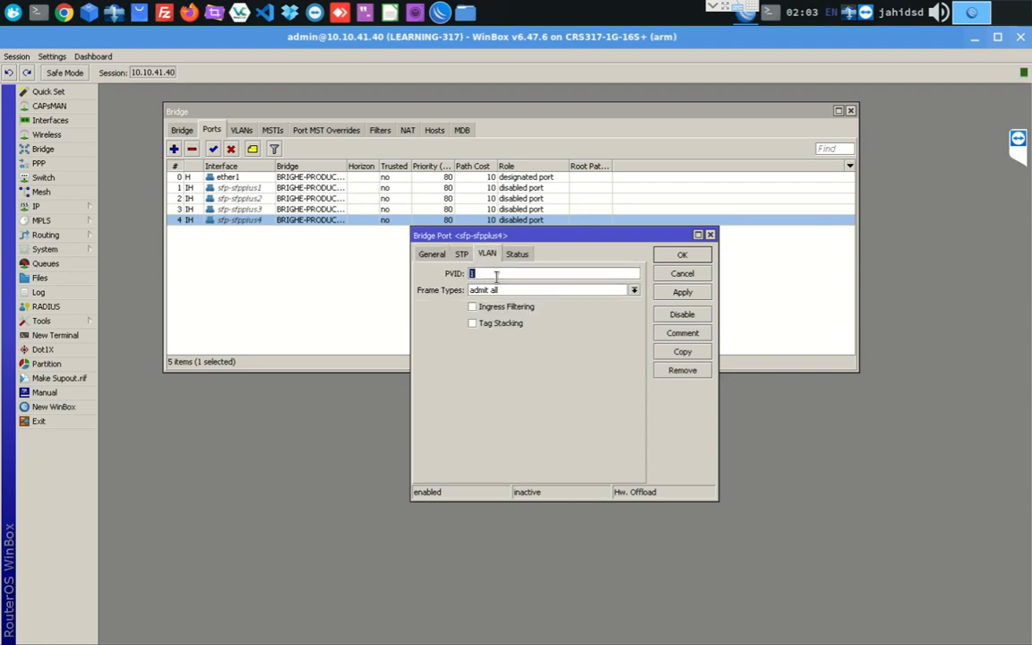
pyautogui.click(710, 235)
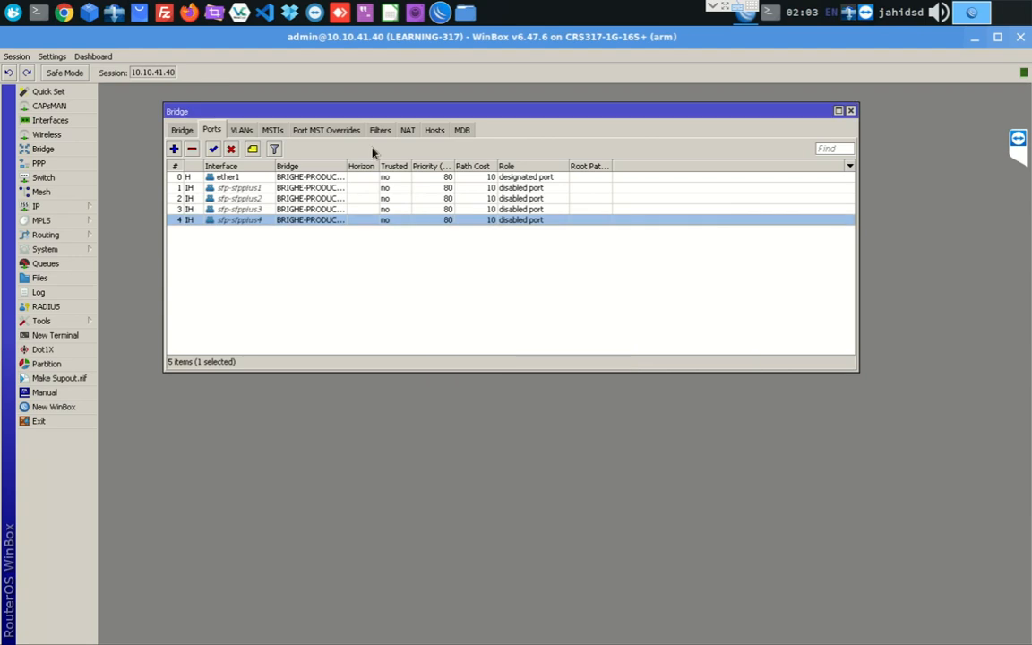
# Set the PVID of the sfp-sfpplus4 bridge port to 265 and save the port settings.
pyautogui.click(241, 130)
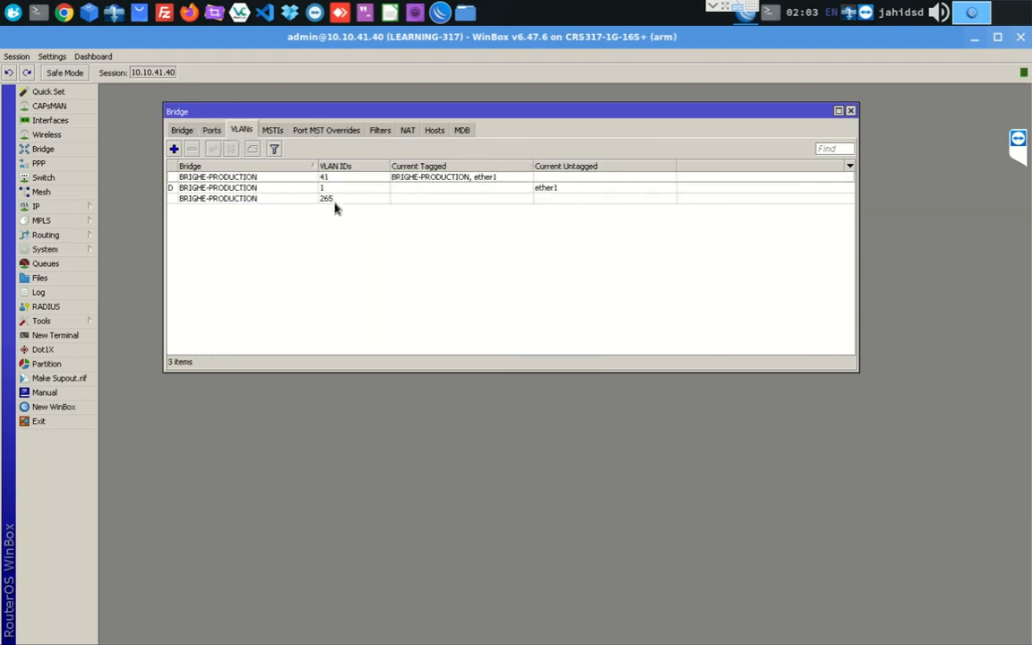
pyautogui.click(213, 130)
pyautogui.doubleClick(255, 220)
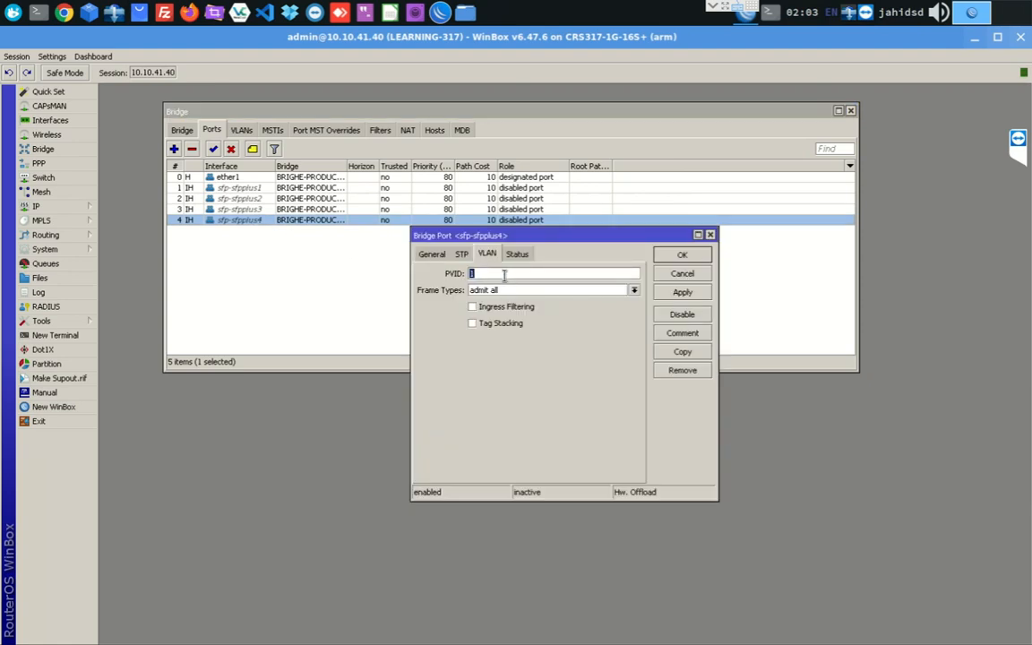
pyautogui.write('265')
pyautogui.click(463, 256)
pyautogui.click(487, 254)
pyautogui.click(686, 296)
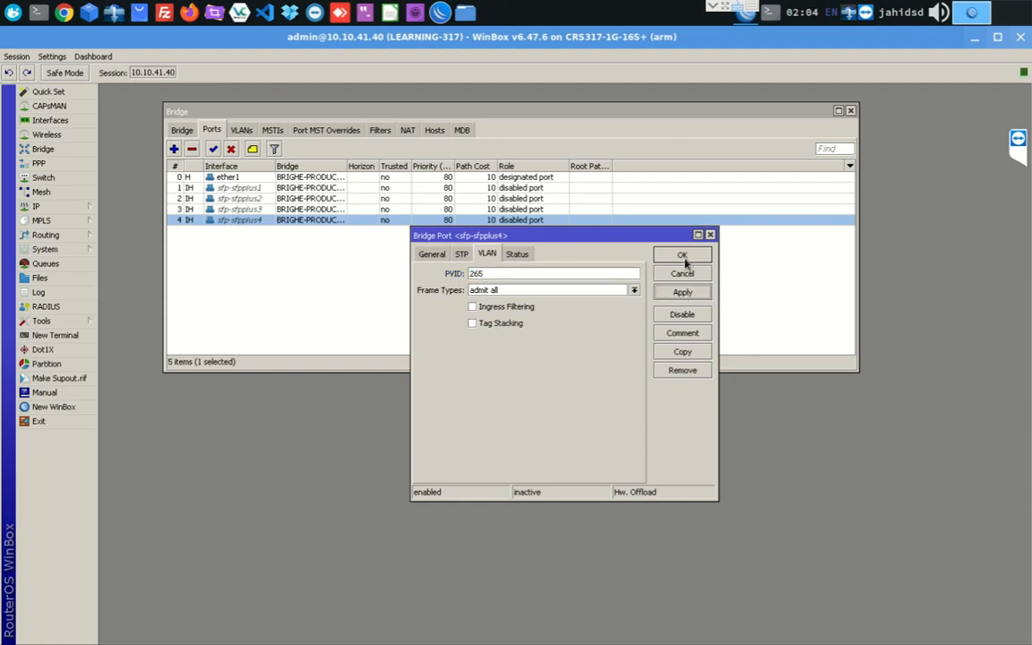
pyautogui.click(683, 258)
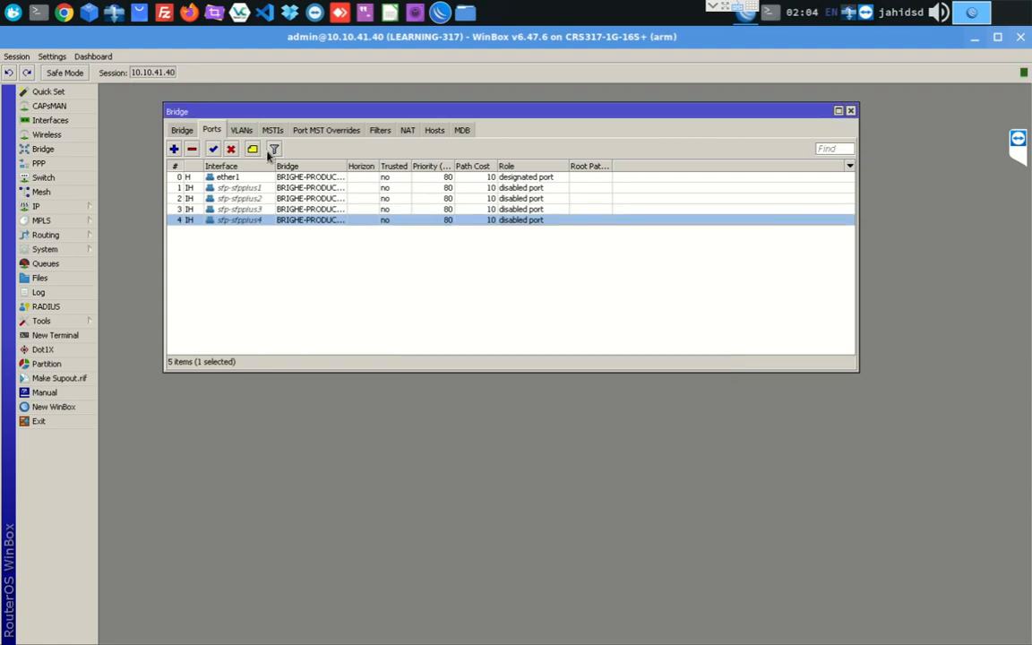
# Widen the Interface and Bridge columns of the bridge port list to read the full bridge names.
pyautogui.moveTo(274, 166); pyautogui.dragTo(346, 165)
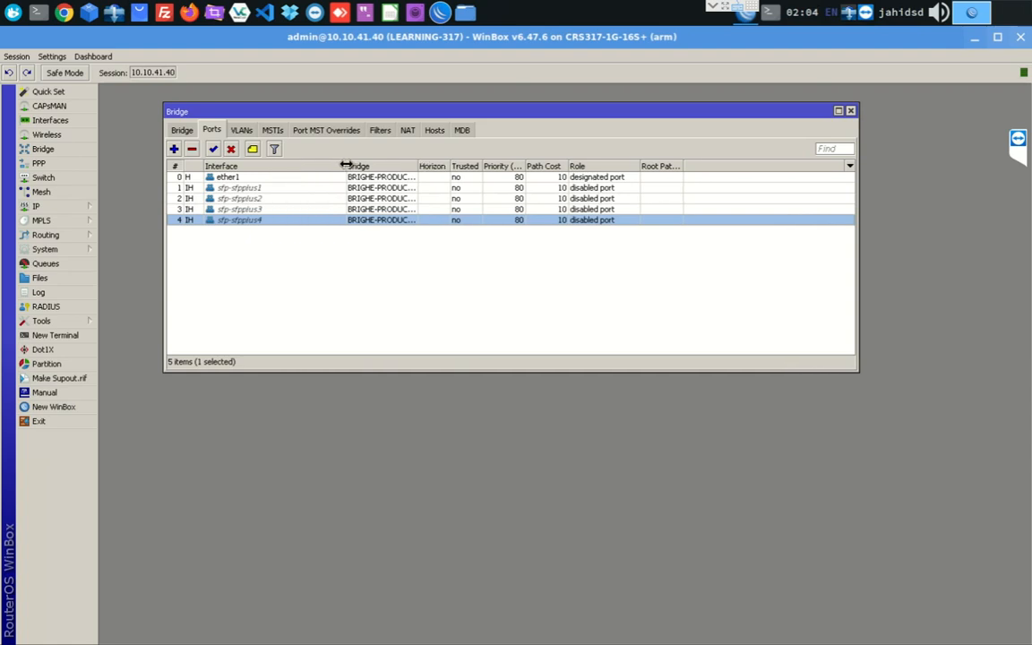
pyautogui.click(254, 179)
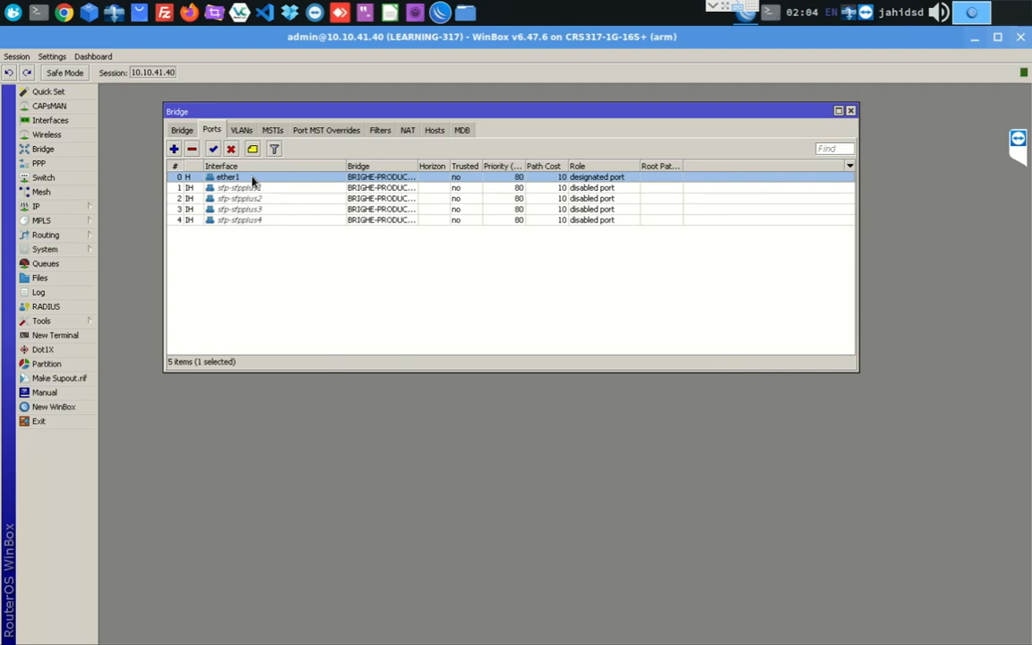
pyautogui.click(770, 14)
pyautogui.click(769, 14)
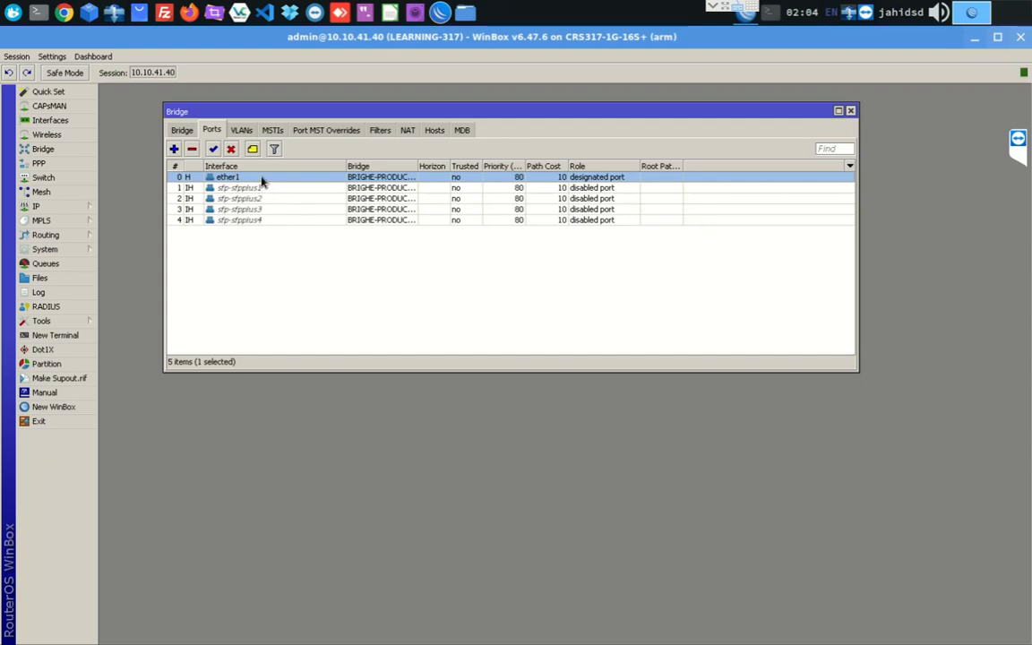
pyautogui.moveTo(417, 165); pyautogui.dragTo(517, 165)
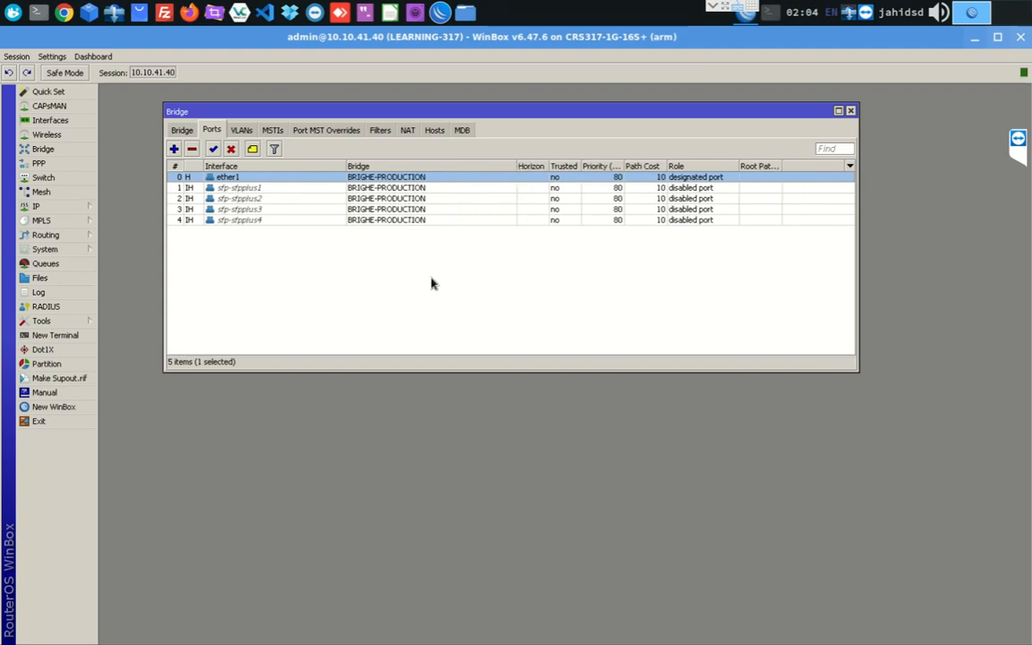
# Try PVID 41 on the ether1 bridge port and go back to the bridge VLAN table.
pyautogui.doubleClick(249, 177)
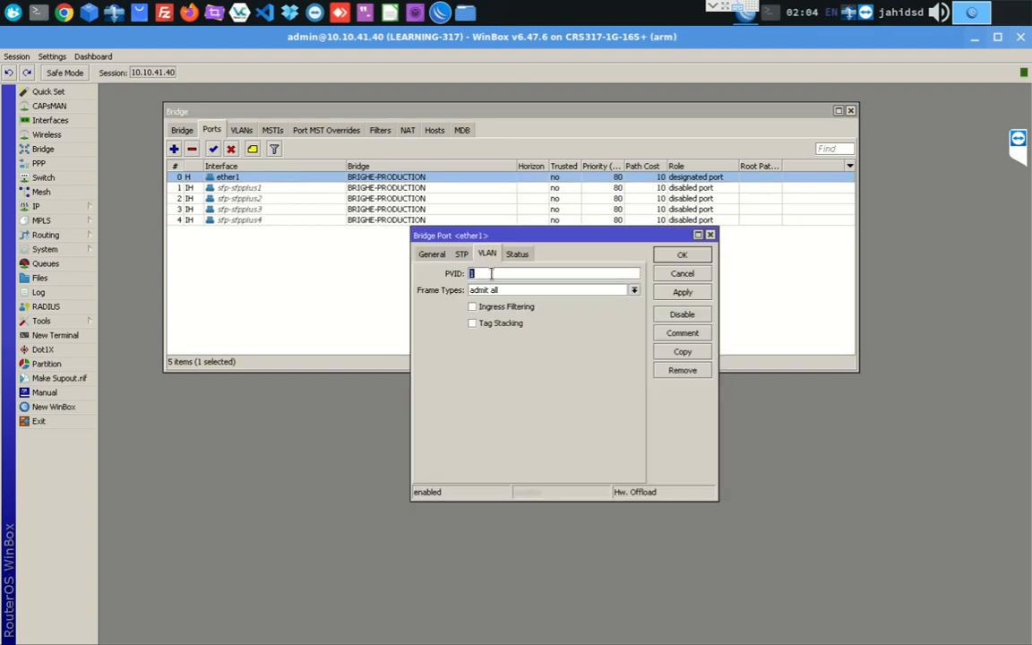
pyautogui.write('41')
pyautogui.press('Return')
pyautogui.click(241, 130)
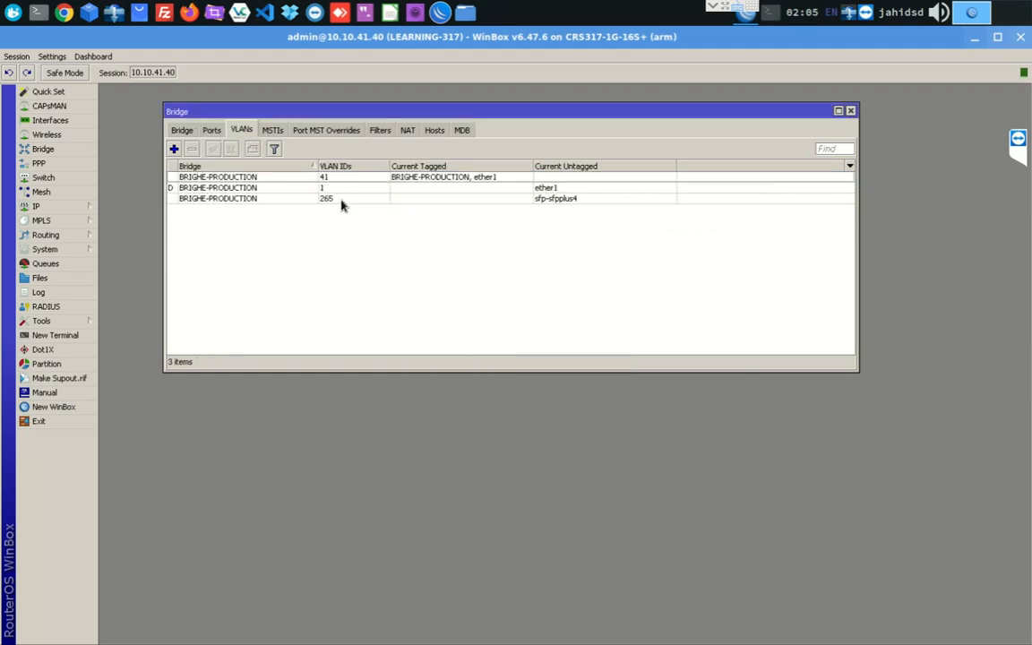
# Add sfp-sfpplus1 as an untagged port to the bridge VLAN 41 entry and save it.
pyautogui.click(334, 179)
pyautogui.doubleClick(334, 182)
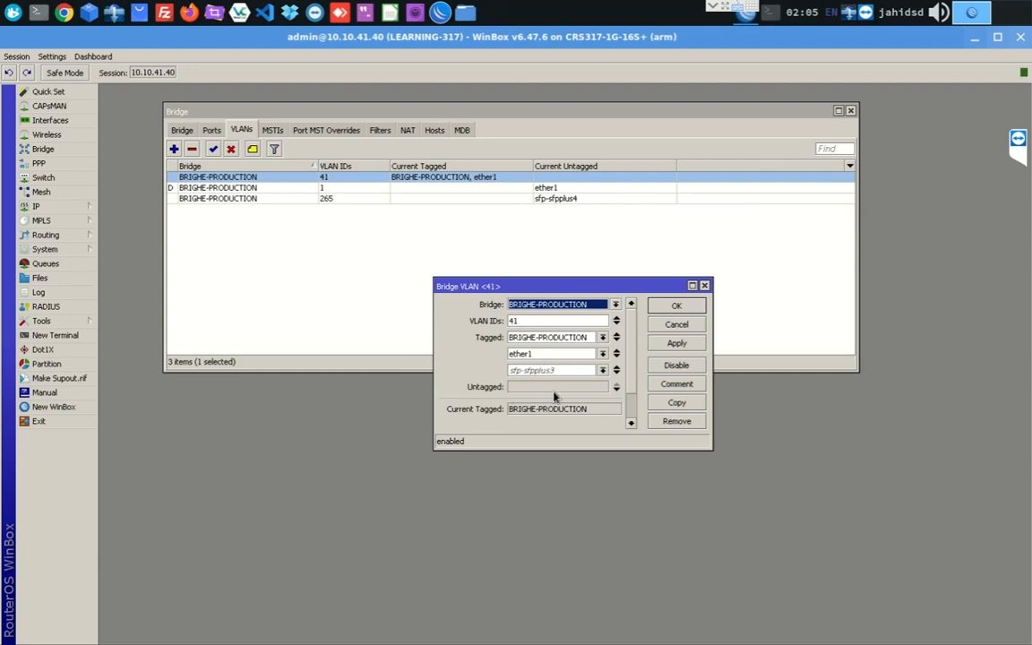
pyautogui.click(589, 389)
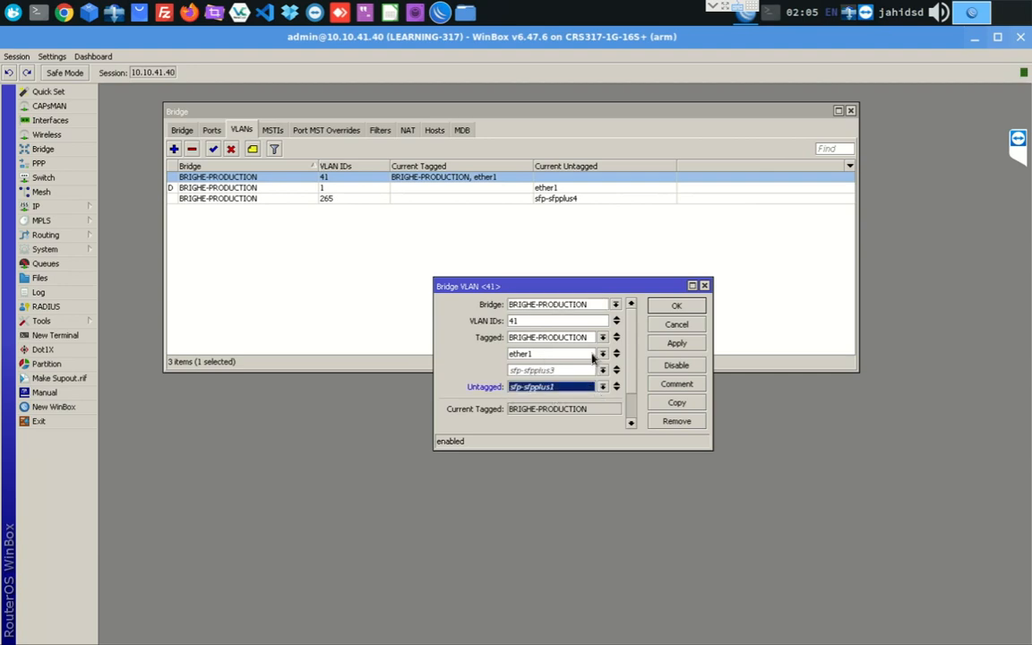
pyautogui.click(603, 387)
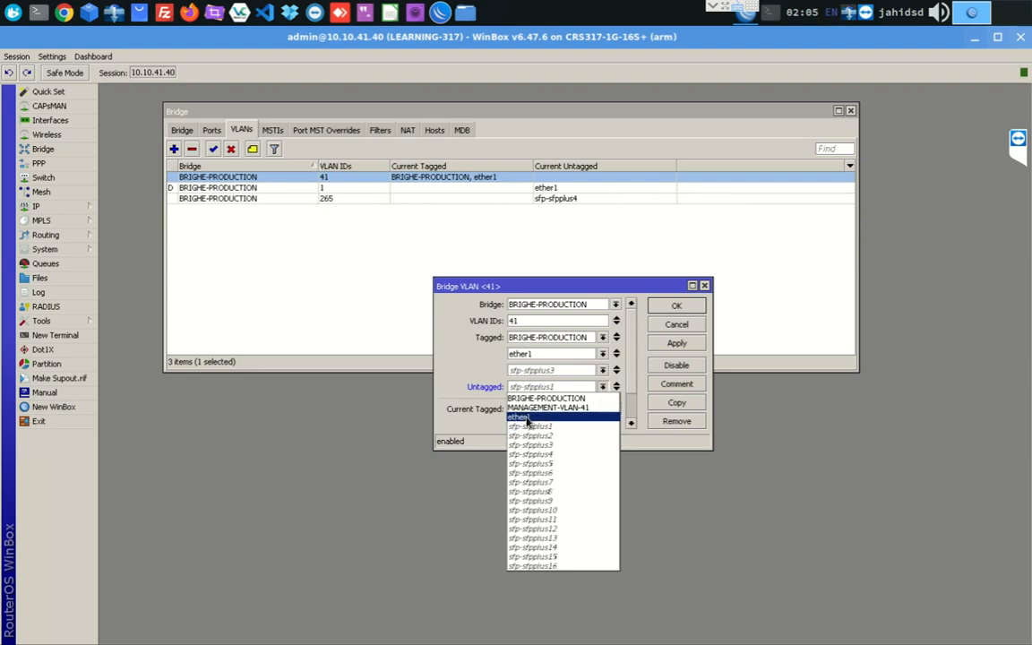
pyautogui.click(416, 323)
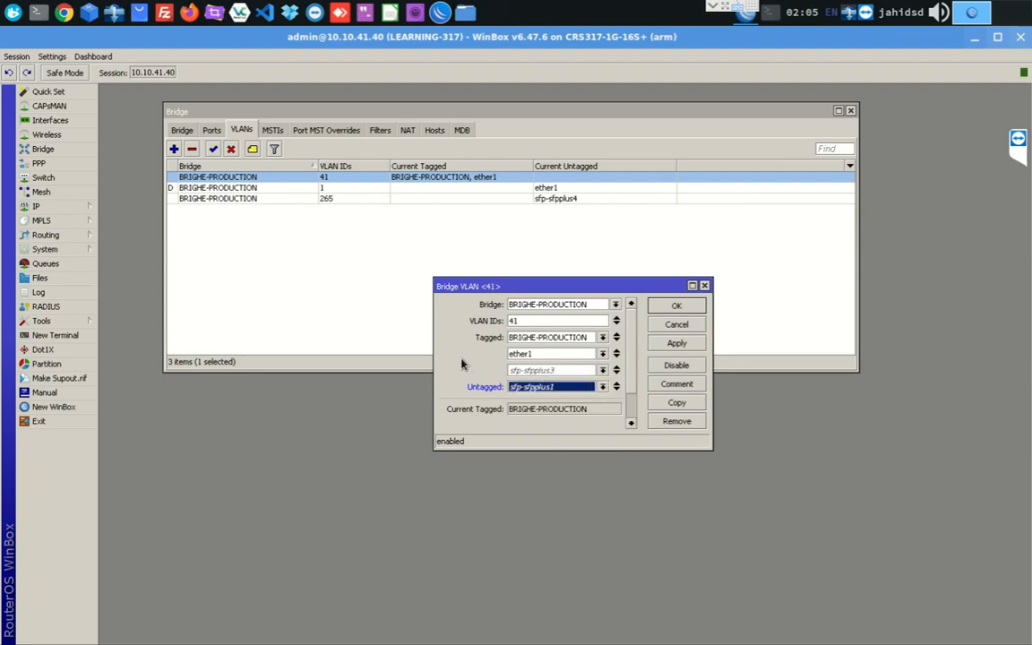
pyautogui.click(676, 346)
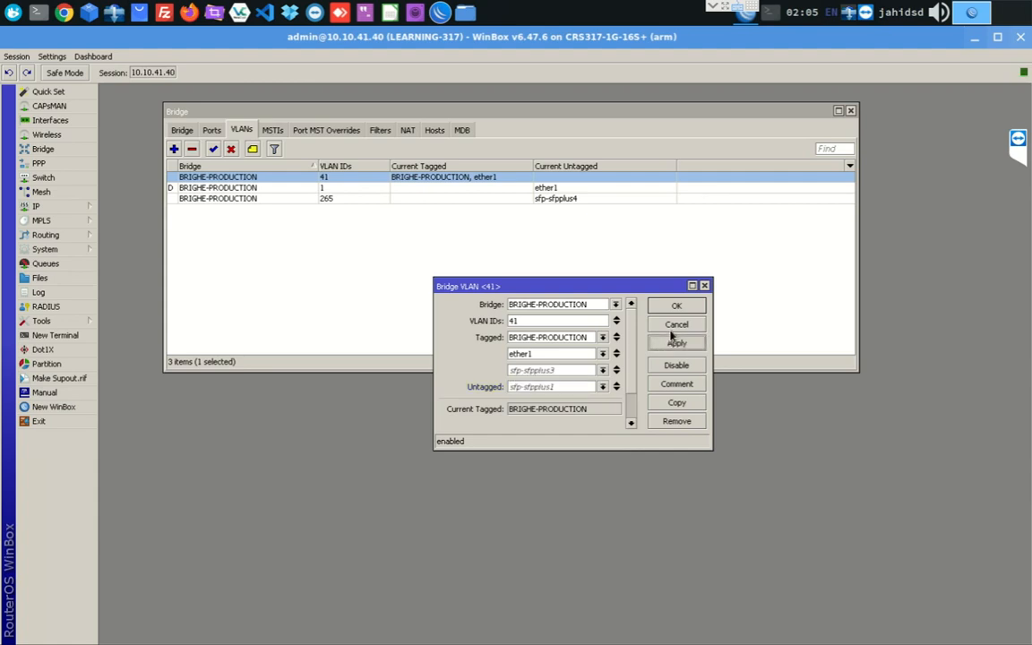
pyautogui.click(671, 306)
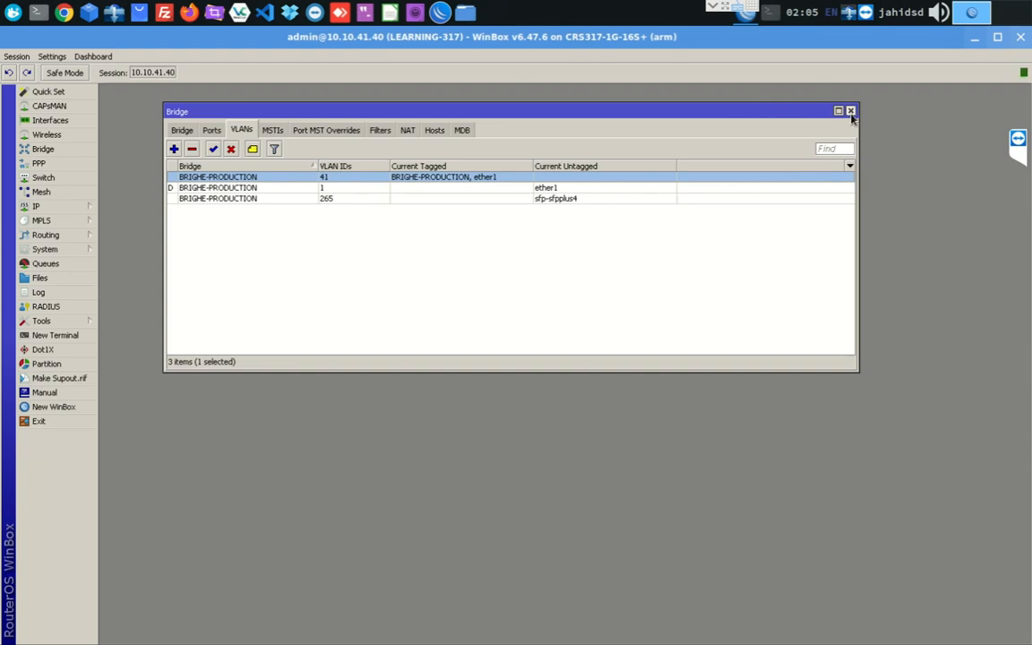
# Enable the sfp-sfpplus5 and sfp-sfpplus6 interfaces in the interface list.
pyautogui.click(181, 131)
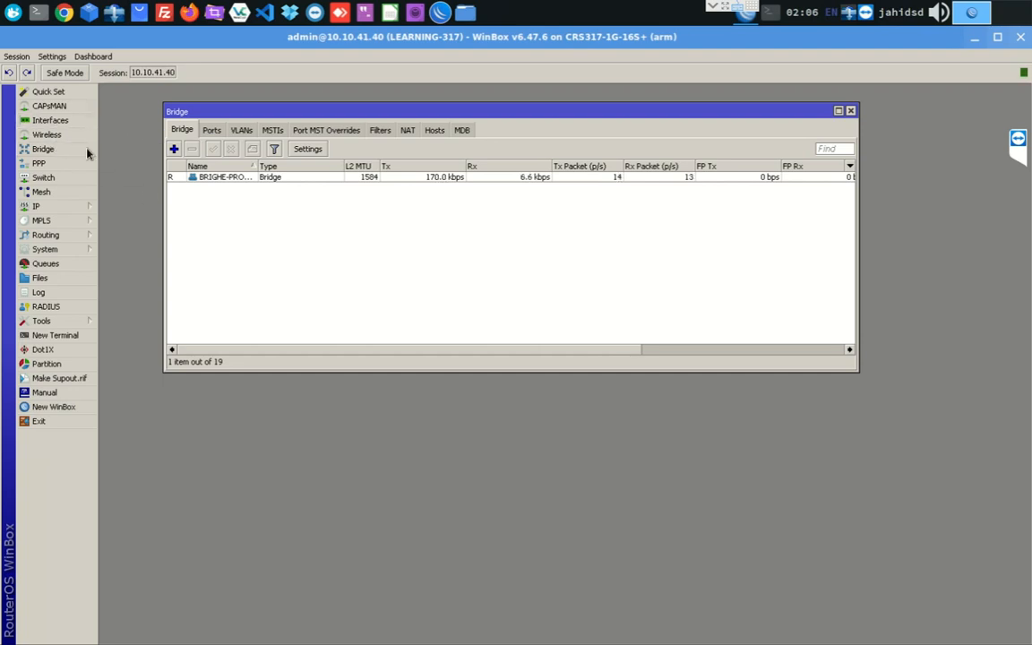
pyautogui.click(55, 120)
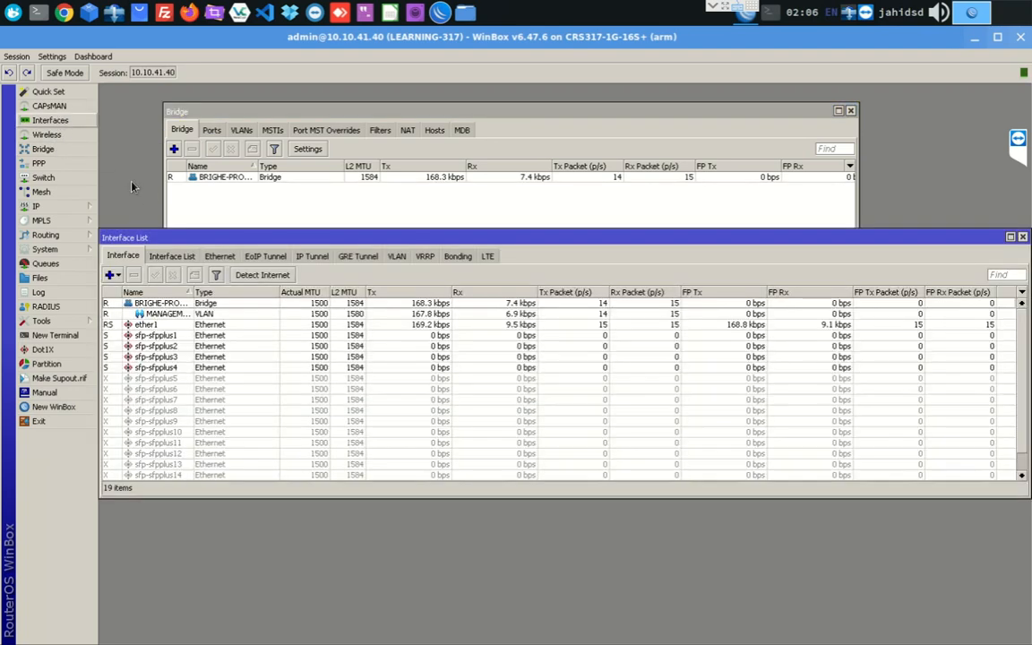
pyautogui.click(221, 380)
pyautogui.keyDown('shift'); pyautogui.click(184, 389); pyautogui.keyUp('shift')
pyautogui.click(154, 275)
pyautogui.moveTo(560, 150); pyautogui.dragTo(519, 177)
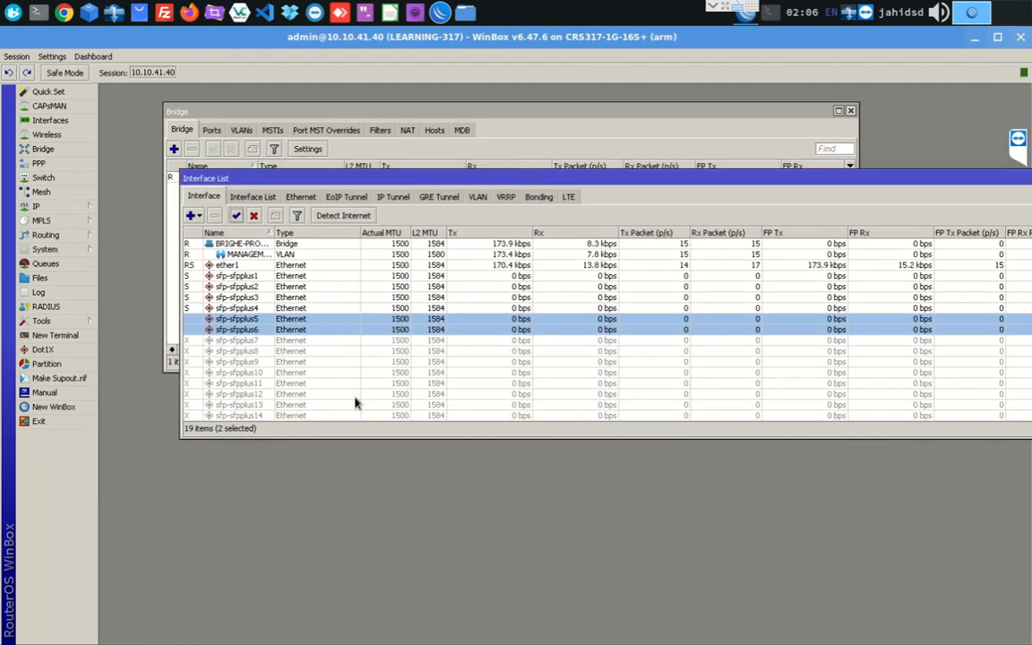
# Widen the interface list's Name column, examine the sfp-sfpplus5 and sfp-sfpplus6 entries, and close the list.
pyautogui.moveTo(271, 232); pyautogui.dragTo(324, 233)
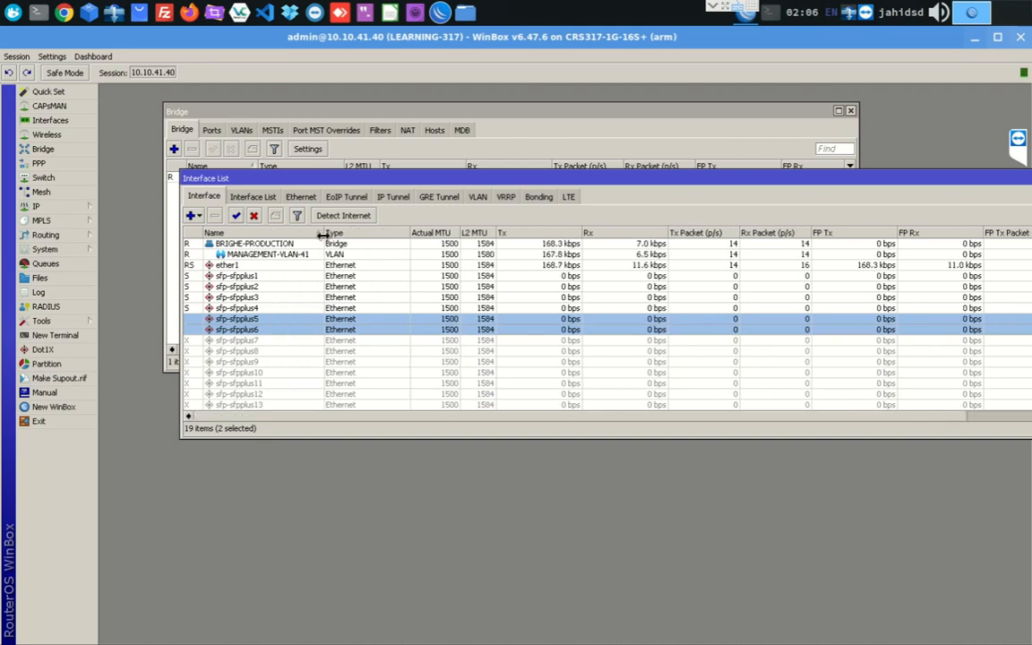
pyautogui.click(277, 349)
pyautogui.click(272, 319)
pyautogui.click(271, 331)
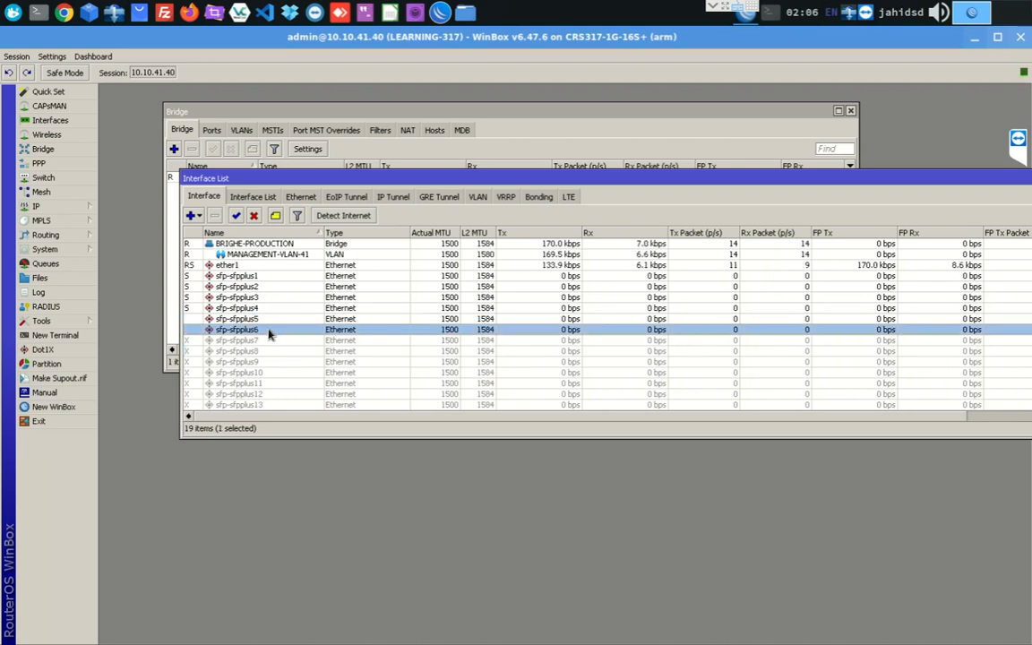
pyautogui.moveTo(882, 178); pyautogui.dragTo(738, 238)
pyautogui.moveTo(1020, 238); pyautogui.dragTo(952, 239)
pyautogui.click(942, 237)
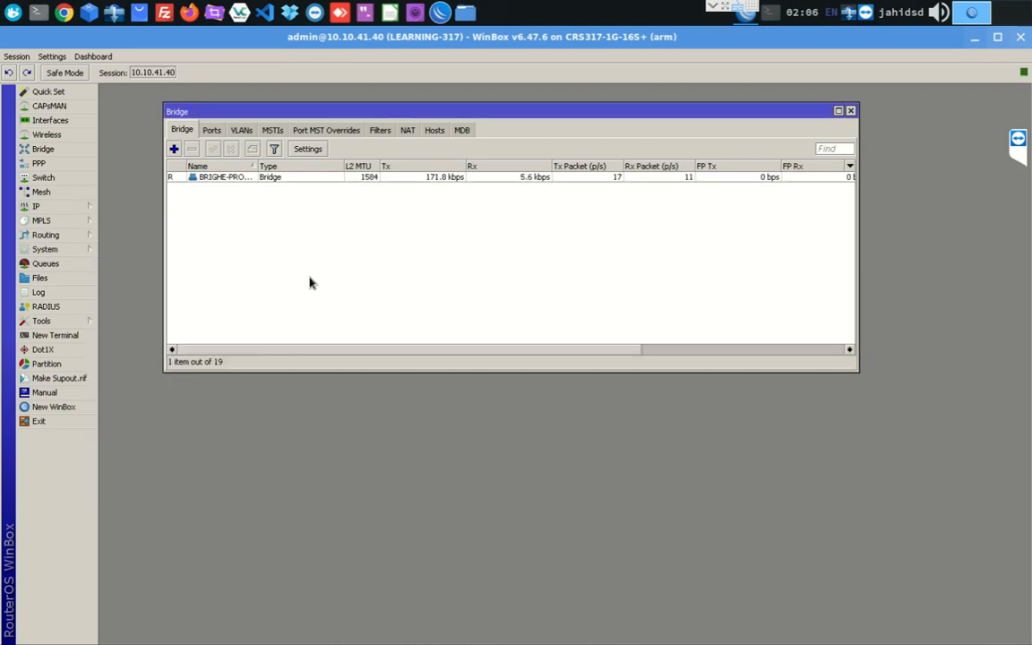
# Start a new bonding interface and name it LACP-BOND-Dhd-Dill.
pyautogui.click(58, 123)
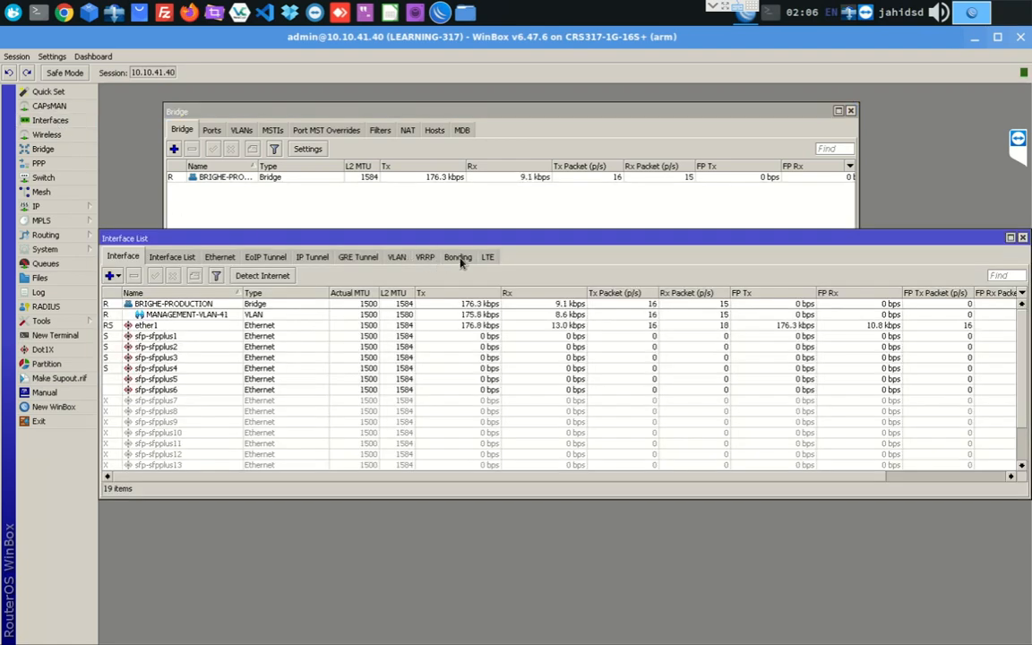
pyautogui.click(460, 259)
pyautogui.moveTo(462, 237); pyautogui.dragTo(518, 205)
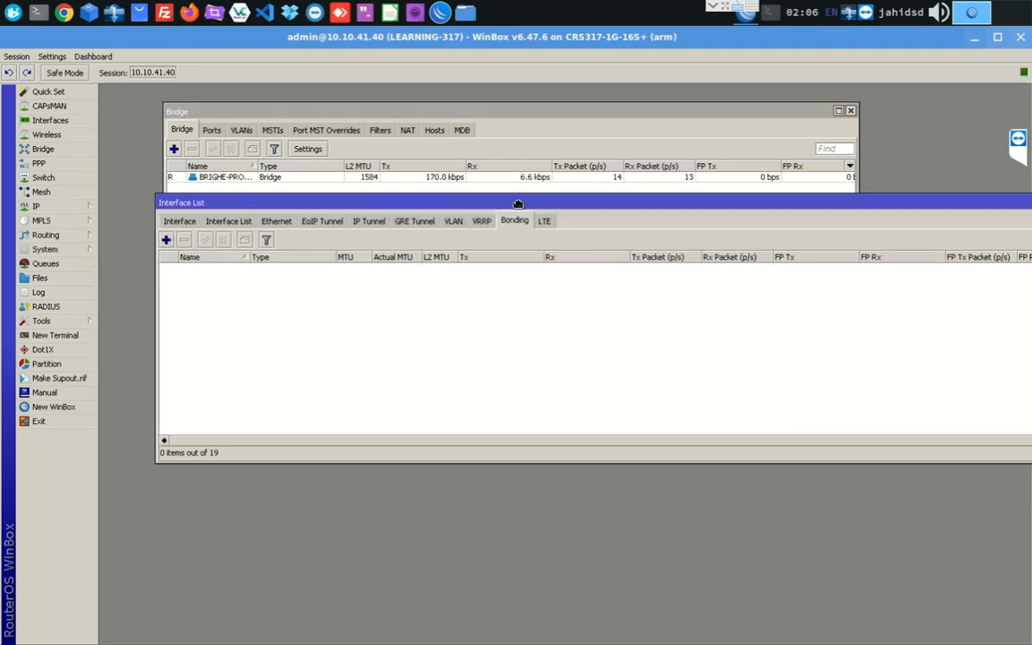
pyautogui.click(166, 240)
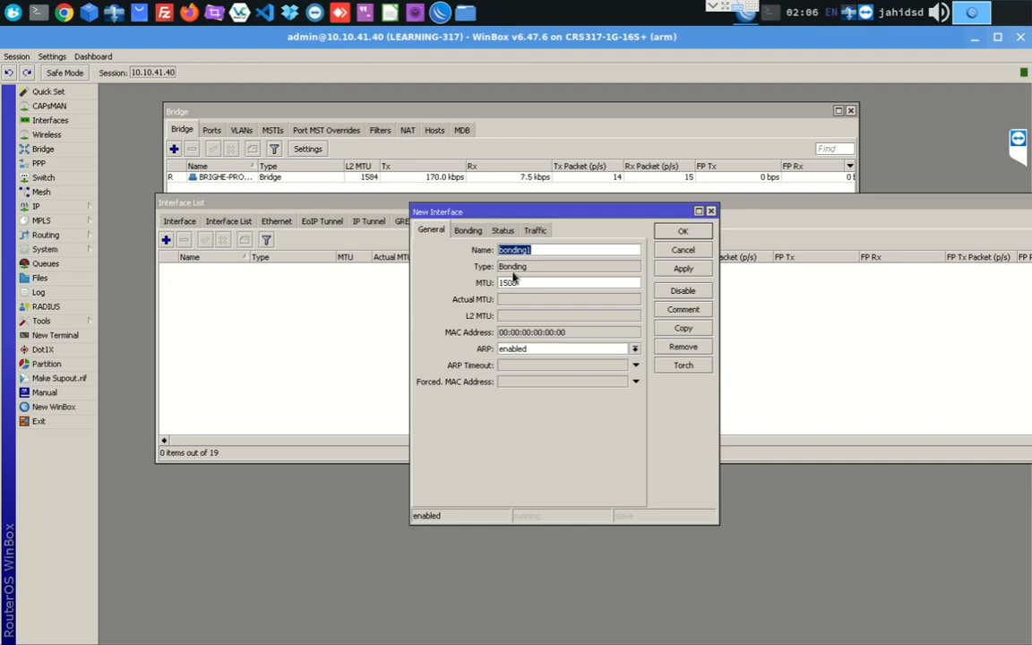
pyautogui.write('LACP')
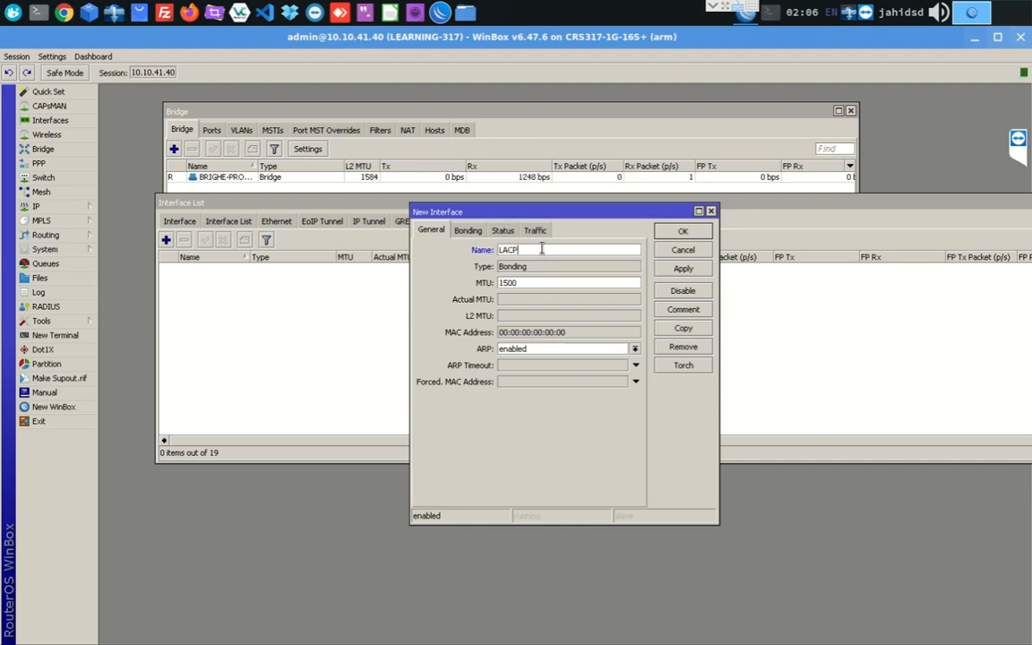
pyautogui.write('-BOND')
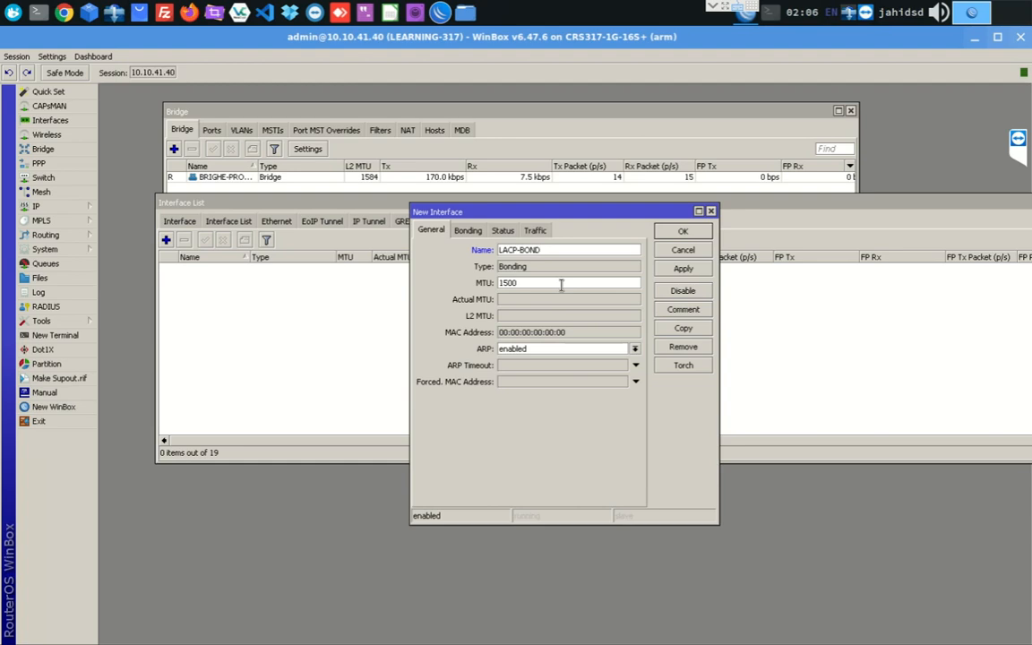
pyautogui.write('-Dhd-Dill')
# Assign sfp-sfpplus5 and sfp-sfpplus6 as the two slaves of the new bonding interface.
pyautogui.click(468, 231)
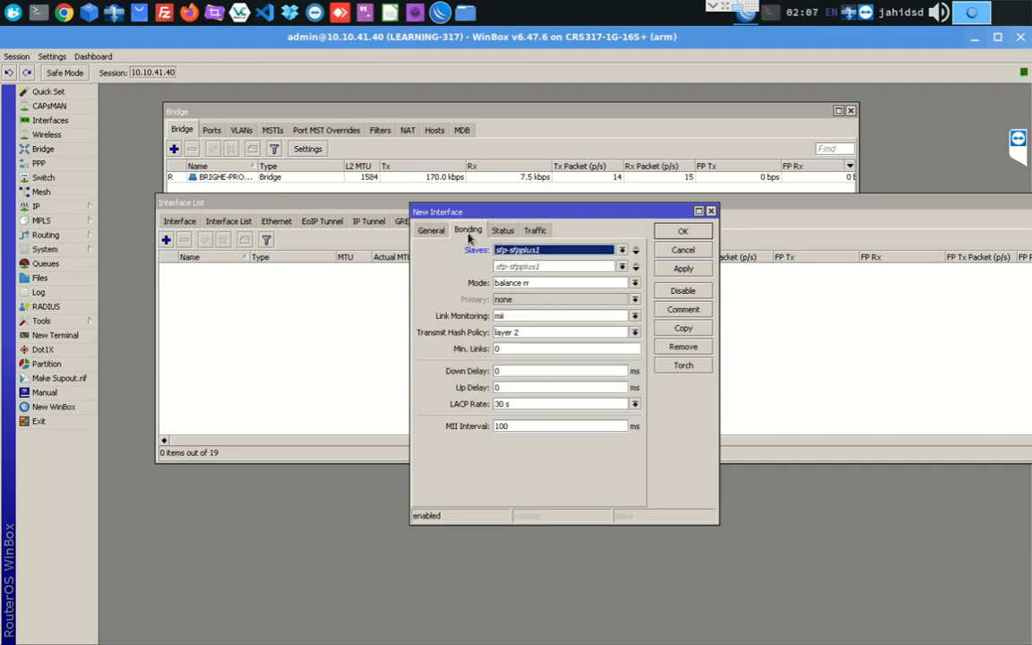
pyautogui.click(622, 250)
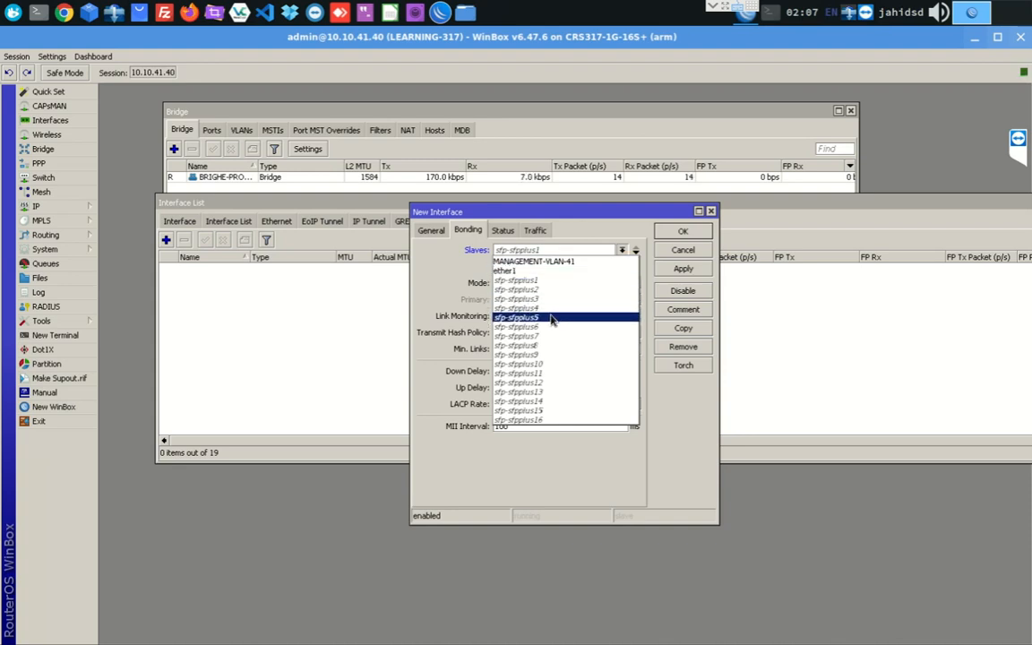
pyautogui.click(552, 319)
pyautogui.click(622, 267)
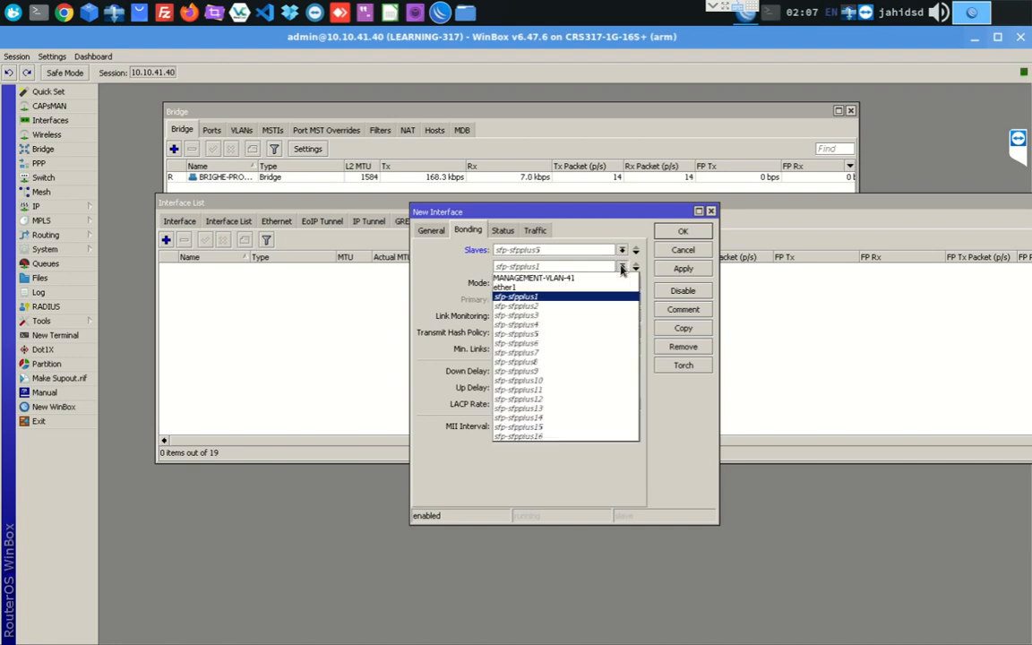
pyautogui.click(545, 348)
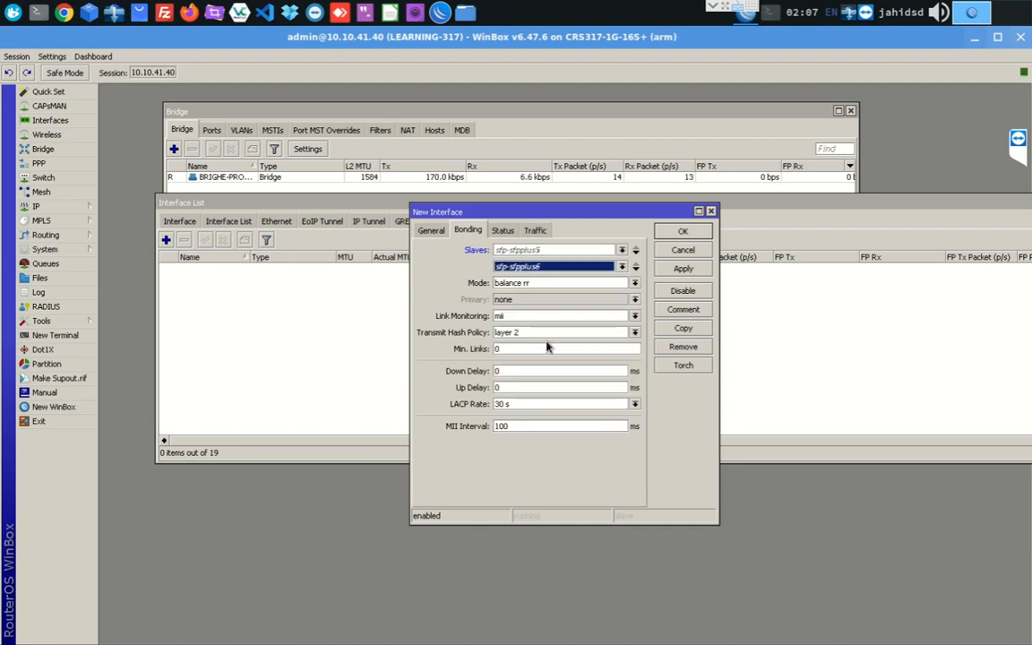
# Set the new bonding interface's mode to 802.3ad and its link monitoring to mii.
pyautogui.click(635, 283)
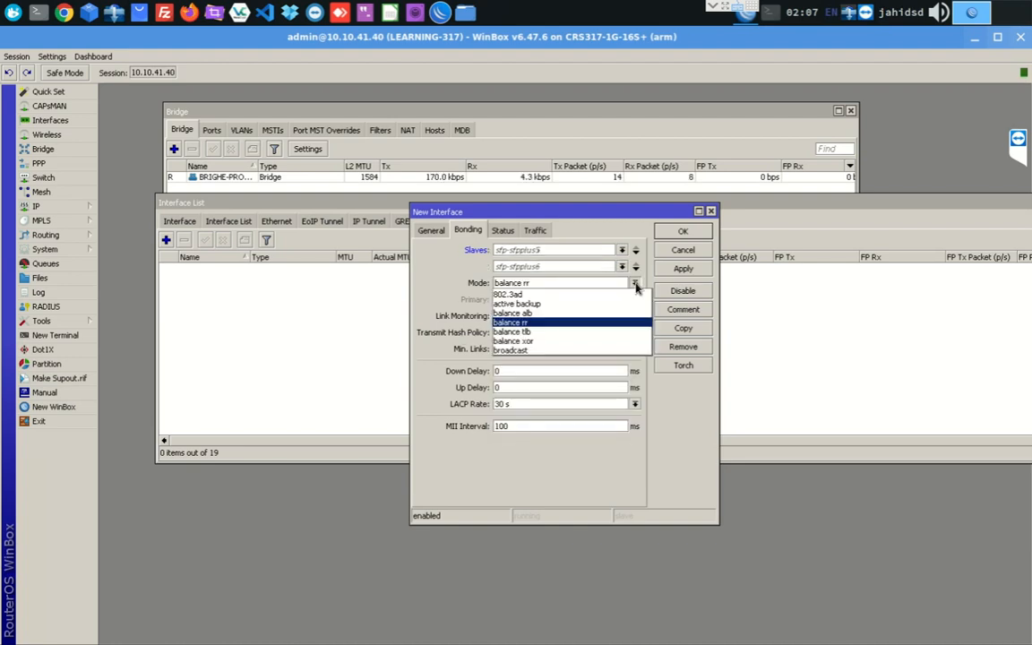
pyautogui.click(636, 285)
pyautogui.click(635, 284)
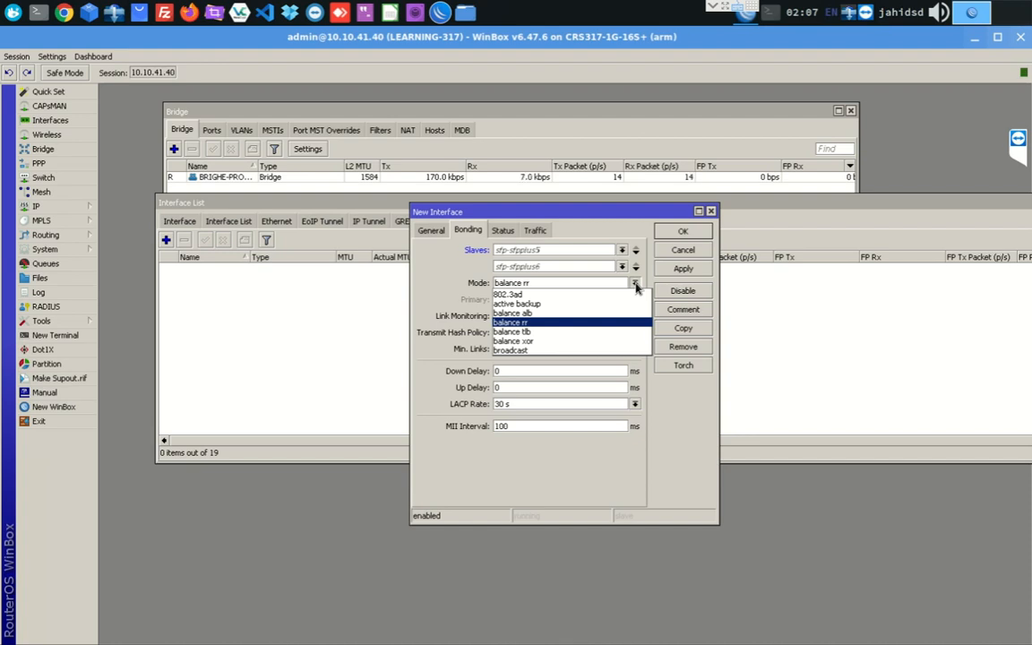
pyautogui.click(534, 297)
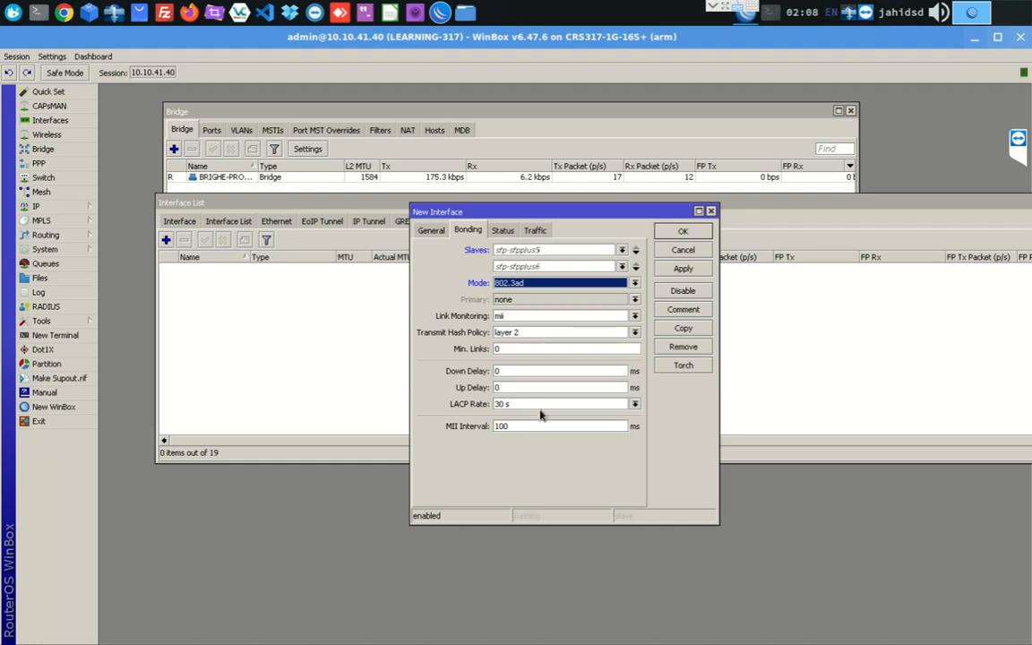
pyautogui.click(535, 317)
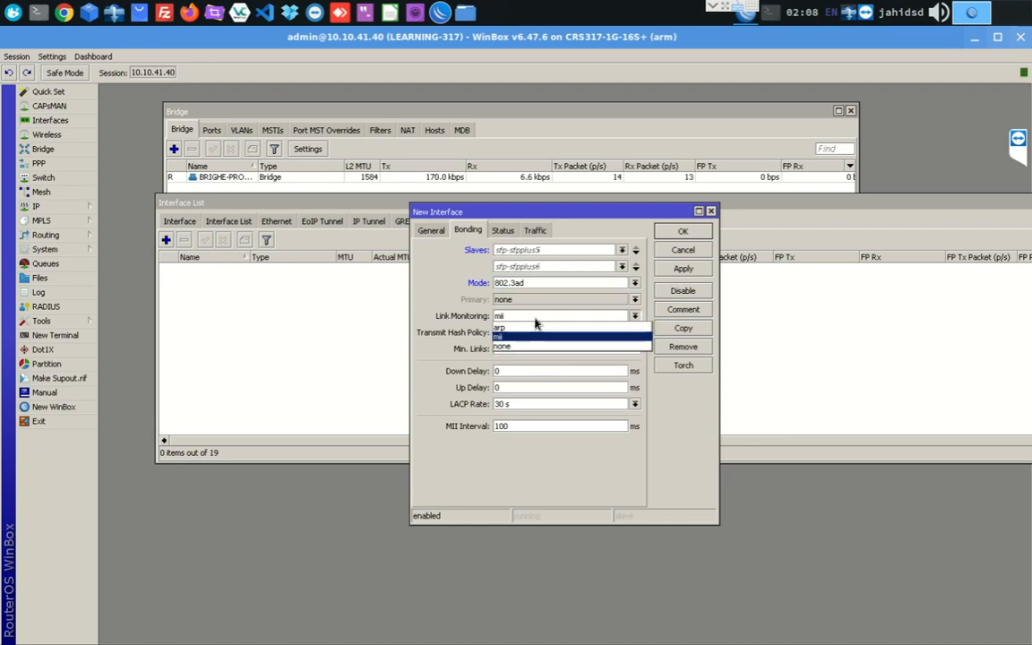
pyautogui.click(523, 337)
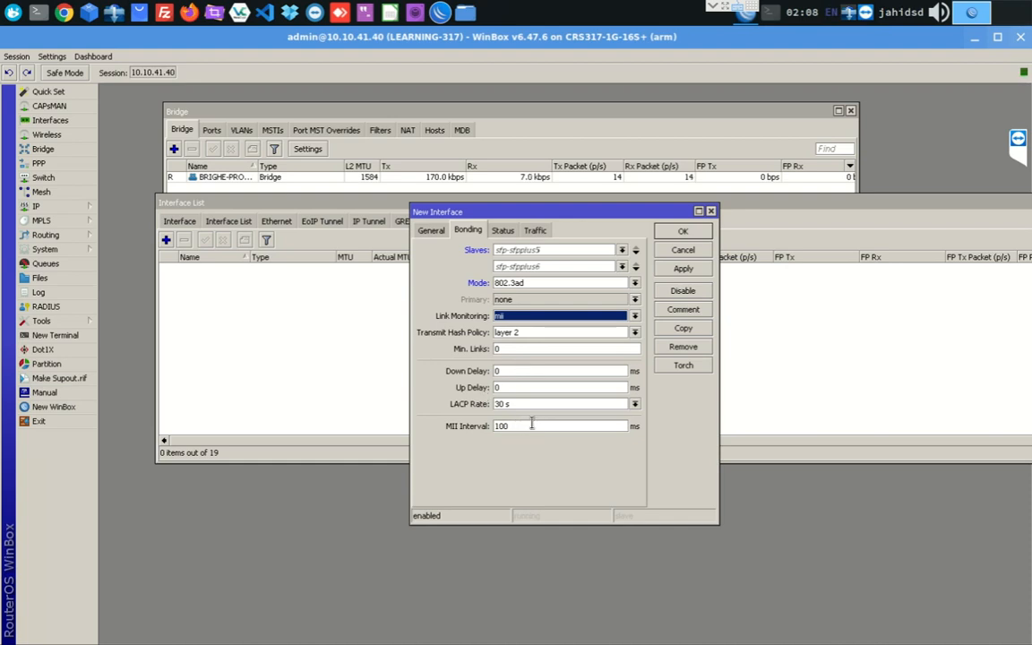
# Review the new bonding interface's settings, save it, and widen the bonding list's Name column.
pyautogui.click(503, 231)
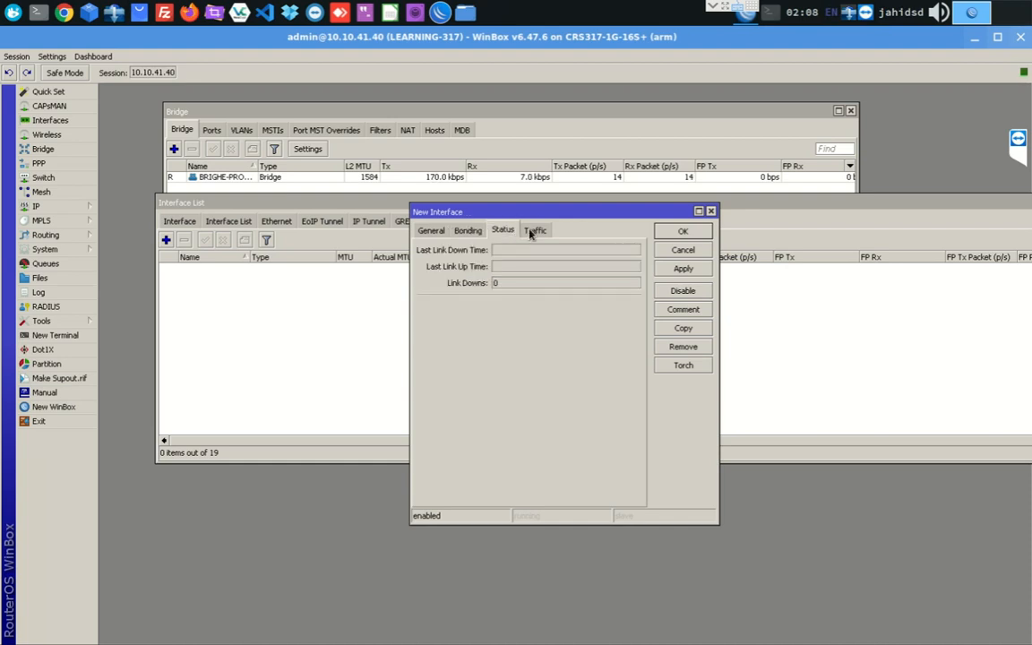
pyautogui.click(534, 231)
pyautogui.click(468, 231)
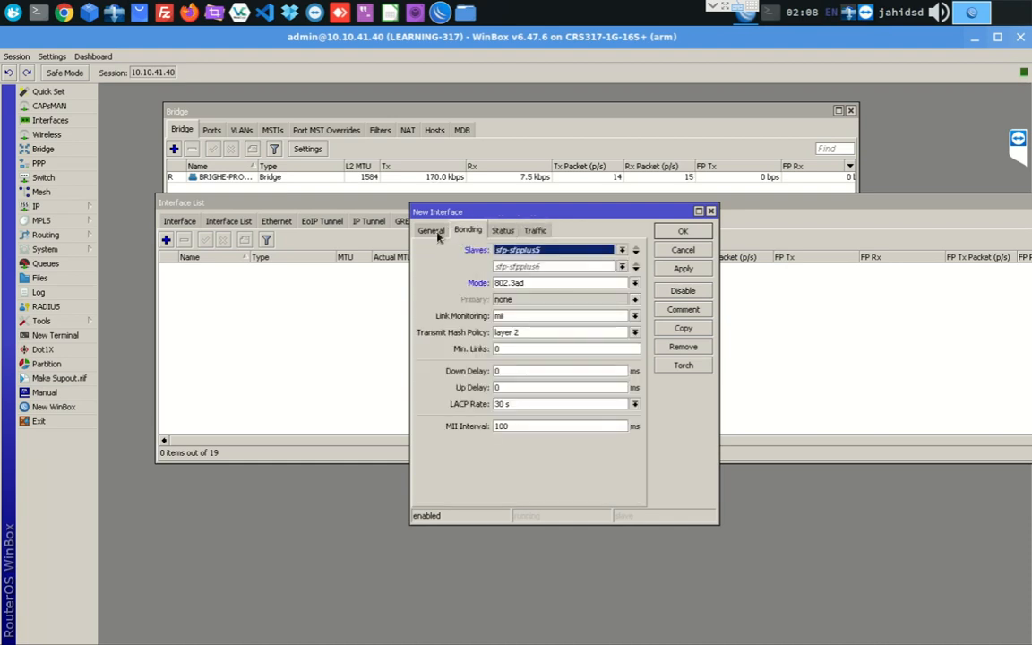
pyautogui.click(431, 230)
pyautogui.click(468, 231)
pyautogui.click(682, 267)
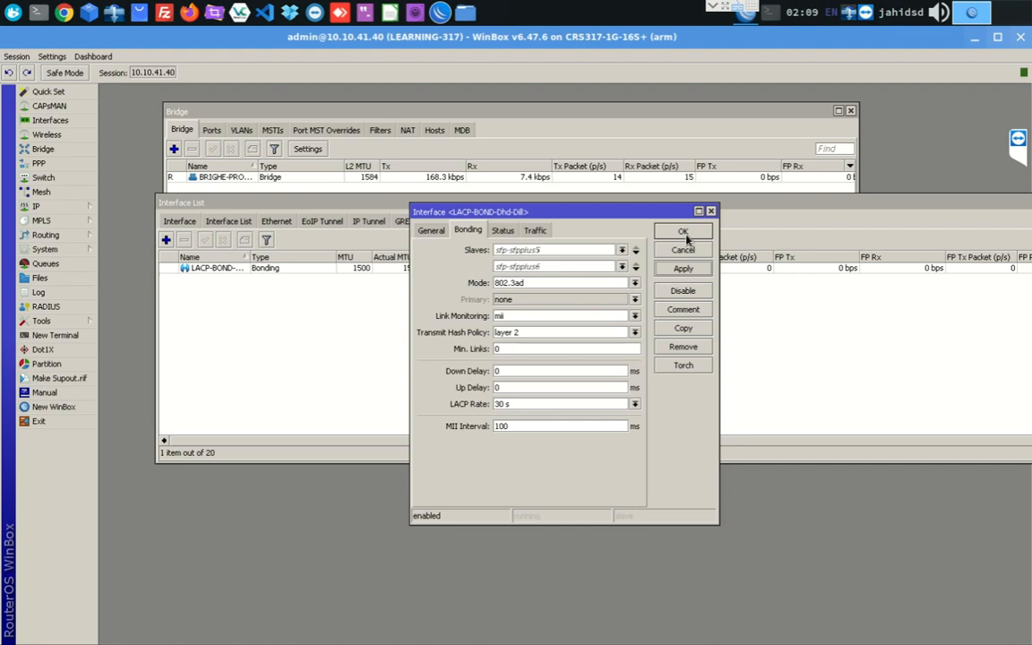
pyautogui.click(683, 233)
pyautogui.moveTo(251, 257); pyautogui.dragTo(363, 257)
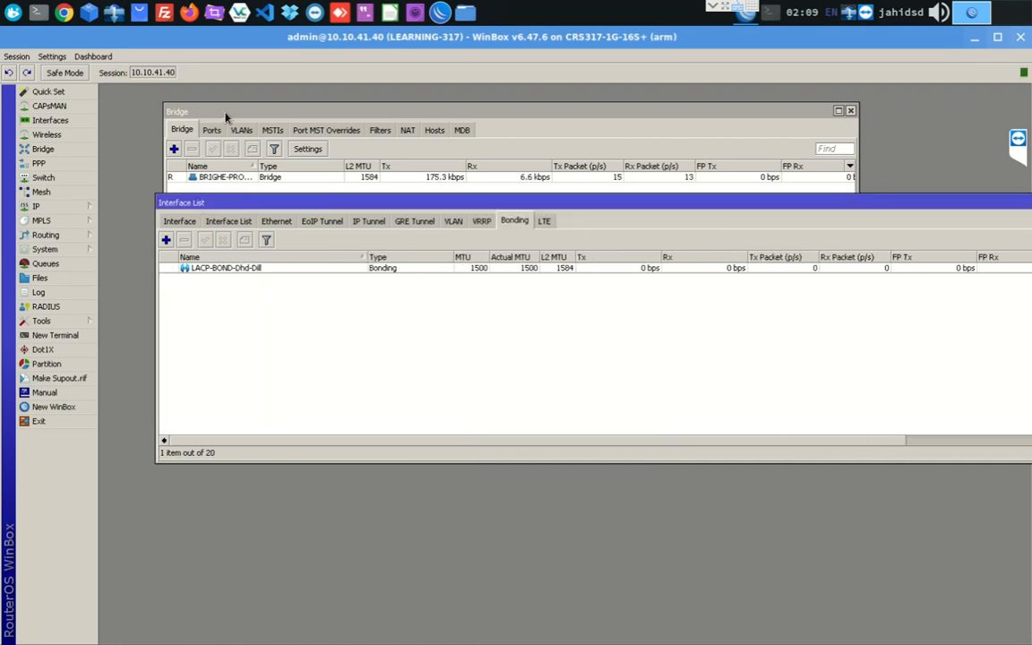
# Add LACP-BOND-Dhd-Dill as a port of the BRIGHE-PRODUCTION bridge.
pyautogui.click(225, 115)
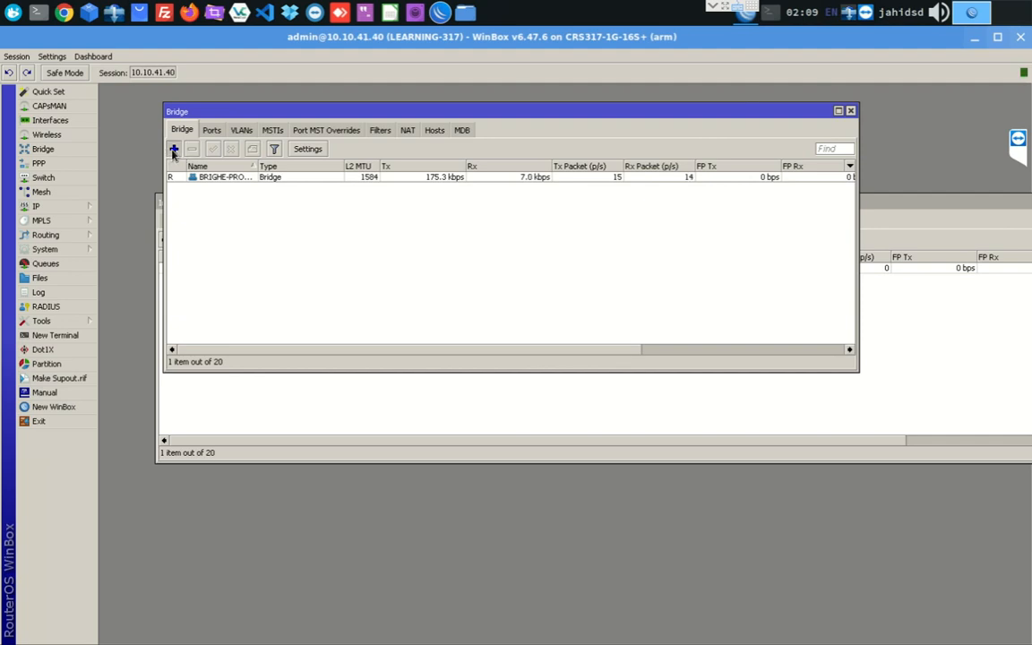
pyautogui.click(175, 150)
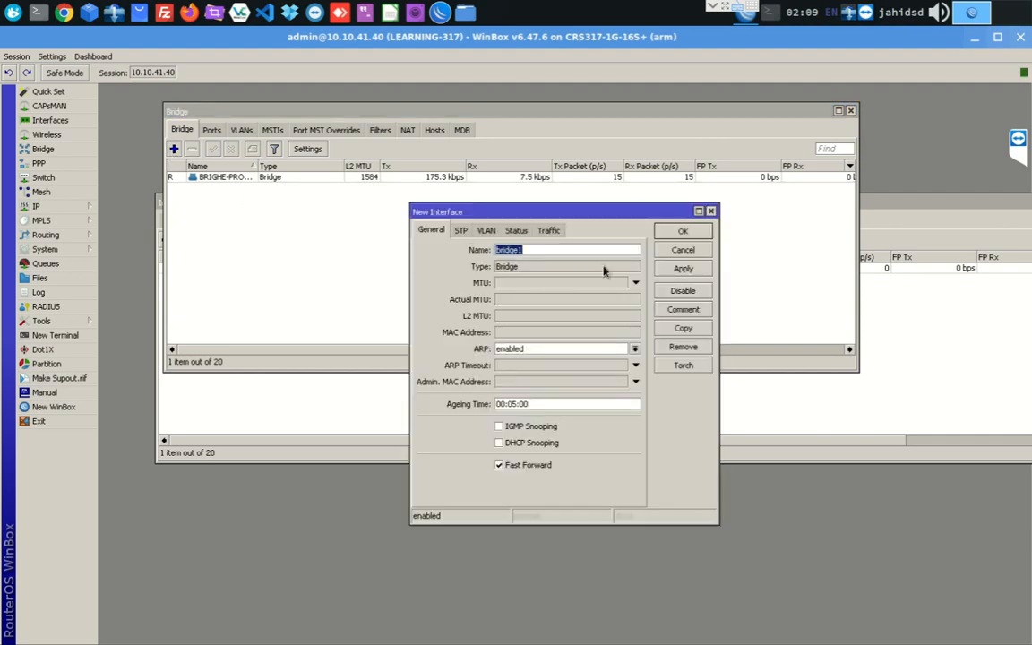
pyautogui.click(711, 211)
pyautogui.click(212, 132)
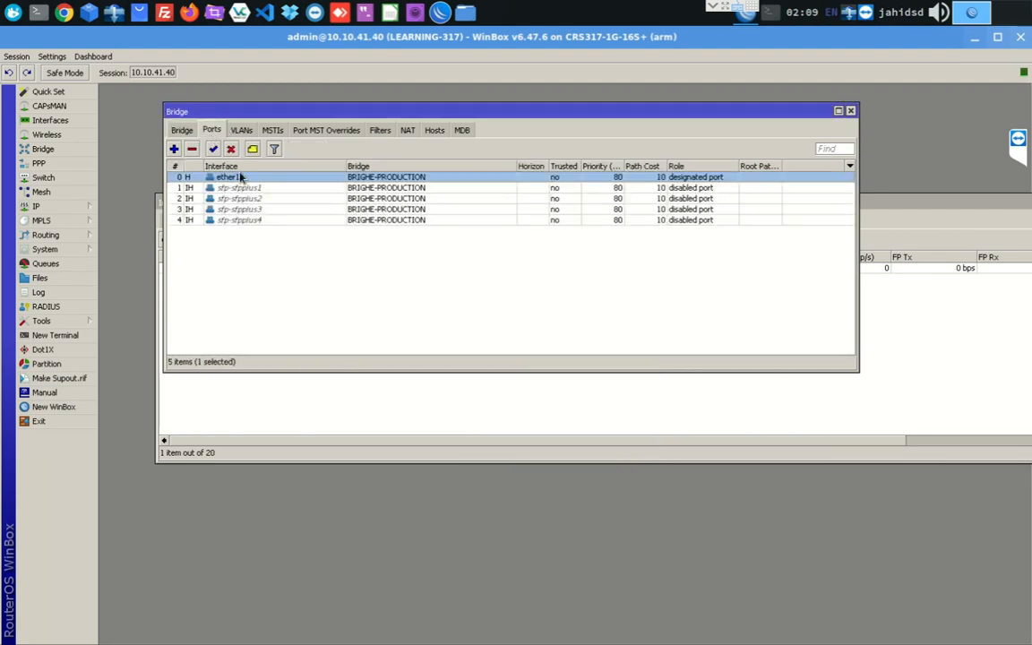
pyautogui.click(173, 149)
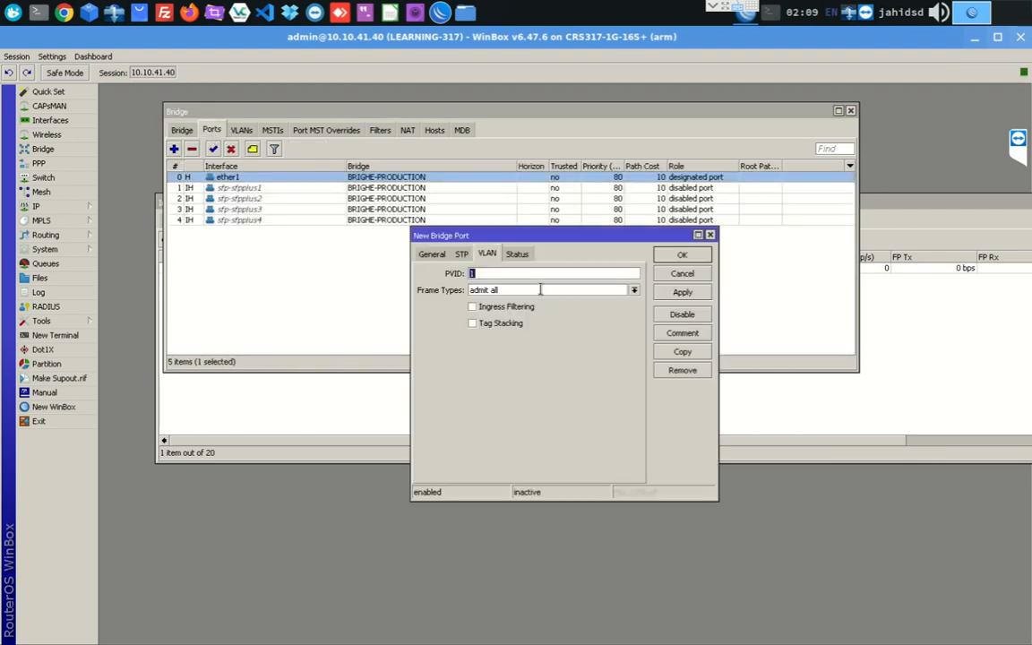
pyautogui.click(433, 255)
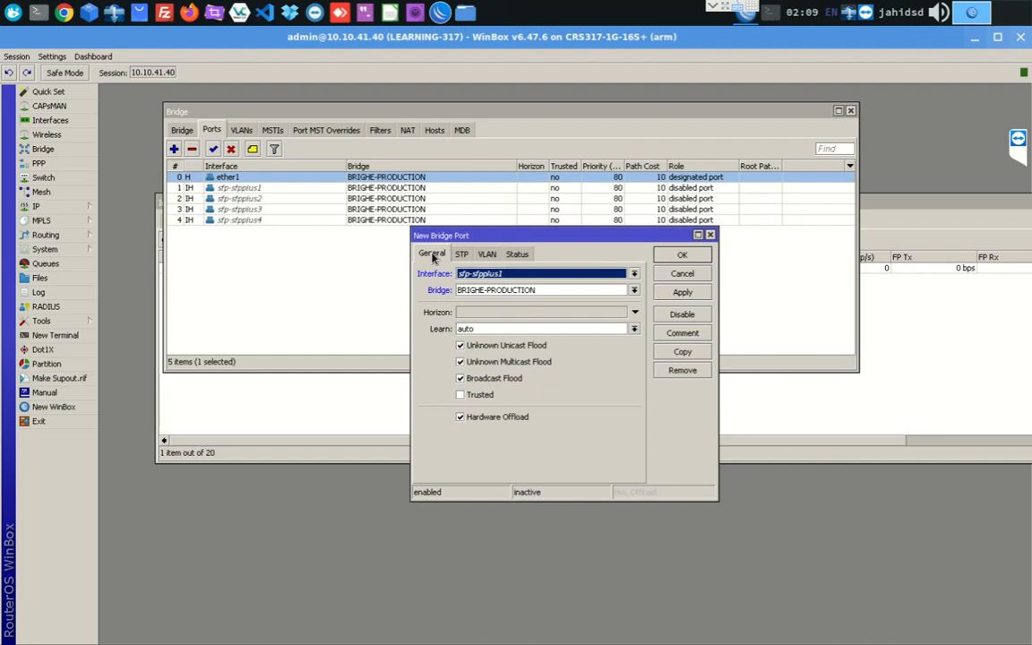
pyautogui.click(519, 274)
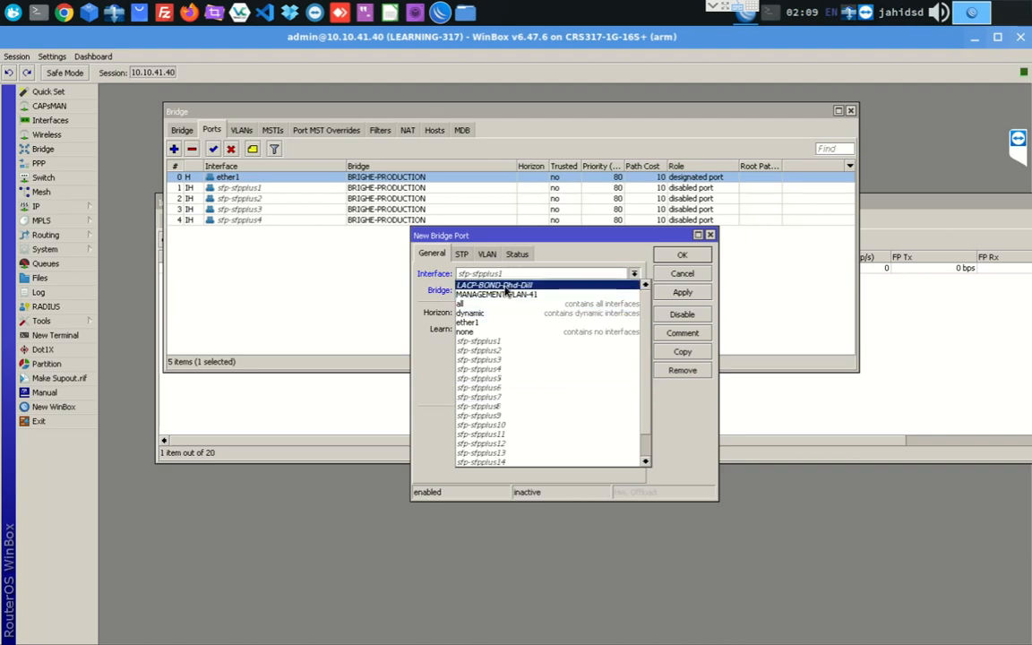
pyautogui.click(505, 287)
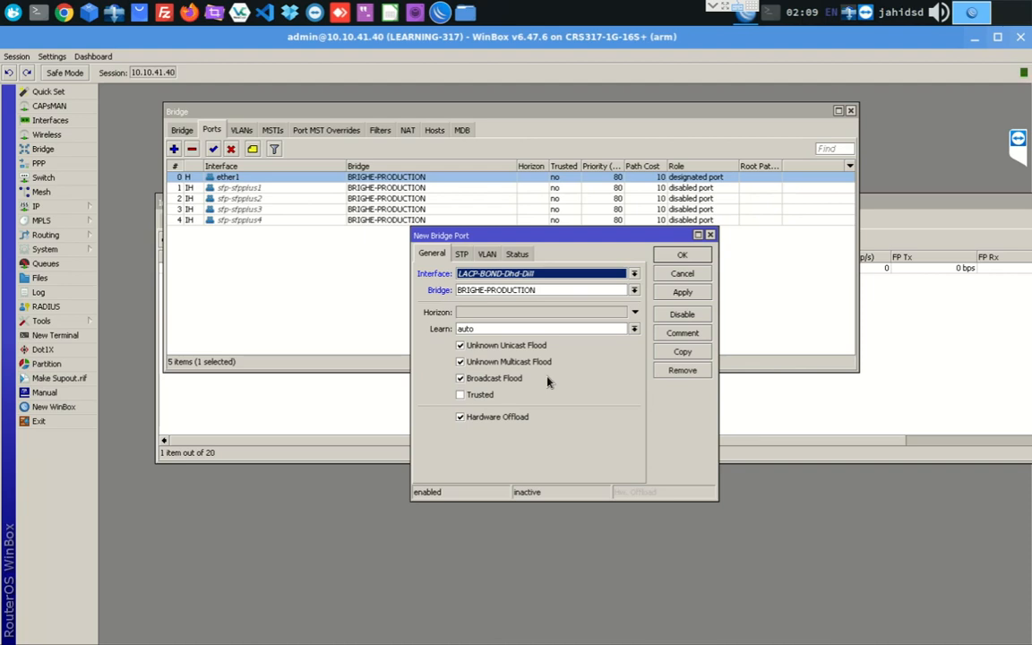
pyautogui.click(683, 292)
pyautogui.click(683, 255)
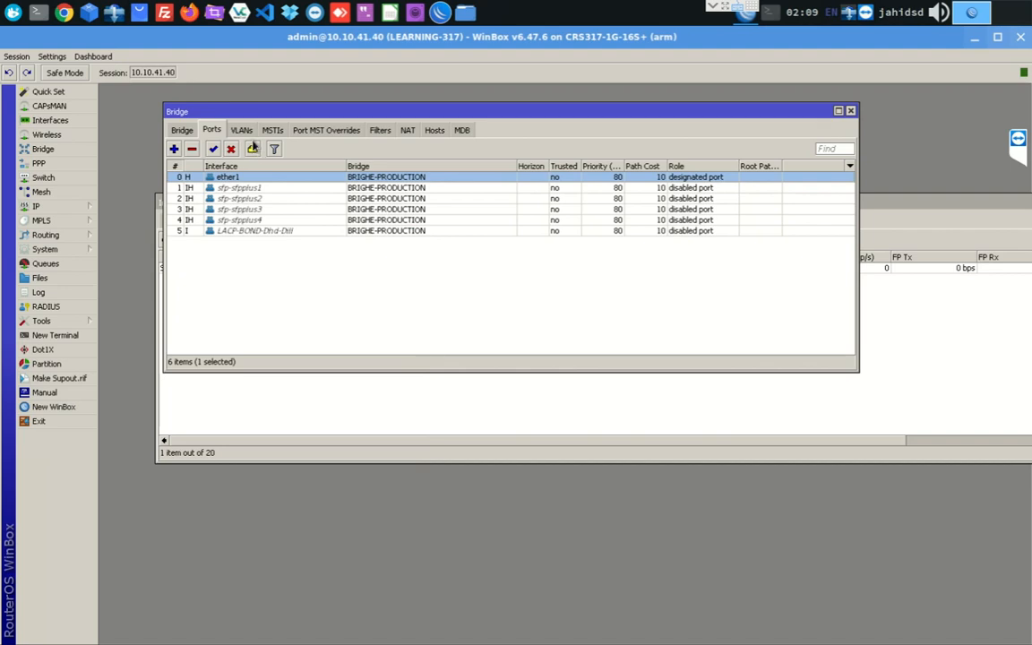
# Add LACP-BOND-Dhd-Dill as a tagged interface on bridge VLAN 265 and save the entry.
pyautogui.click(229, 128)
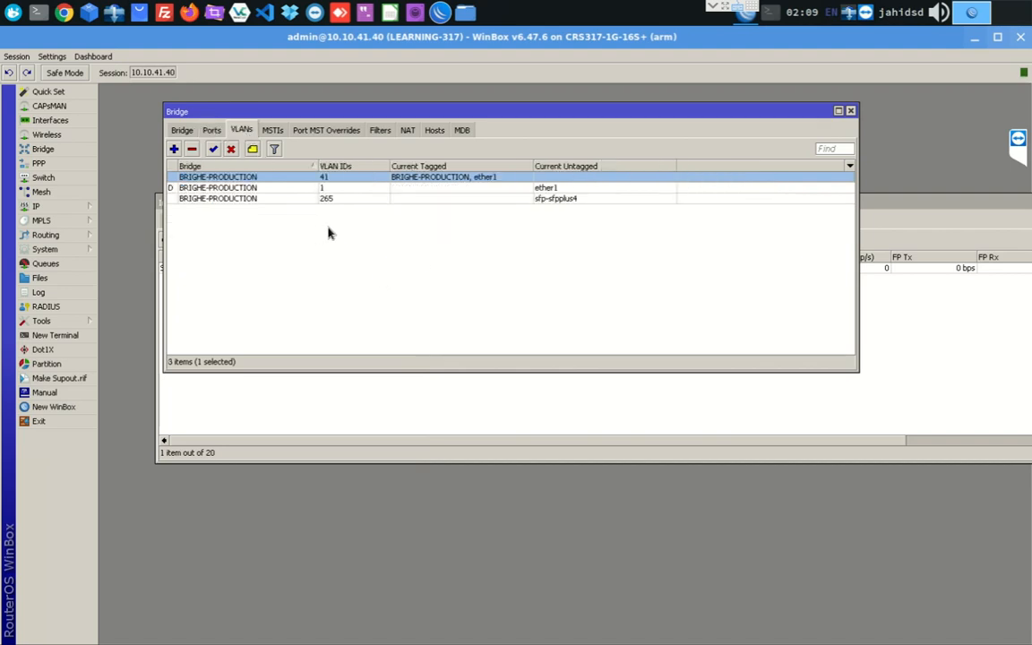
pyautogui.doubleClick(349, 199)
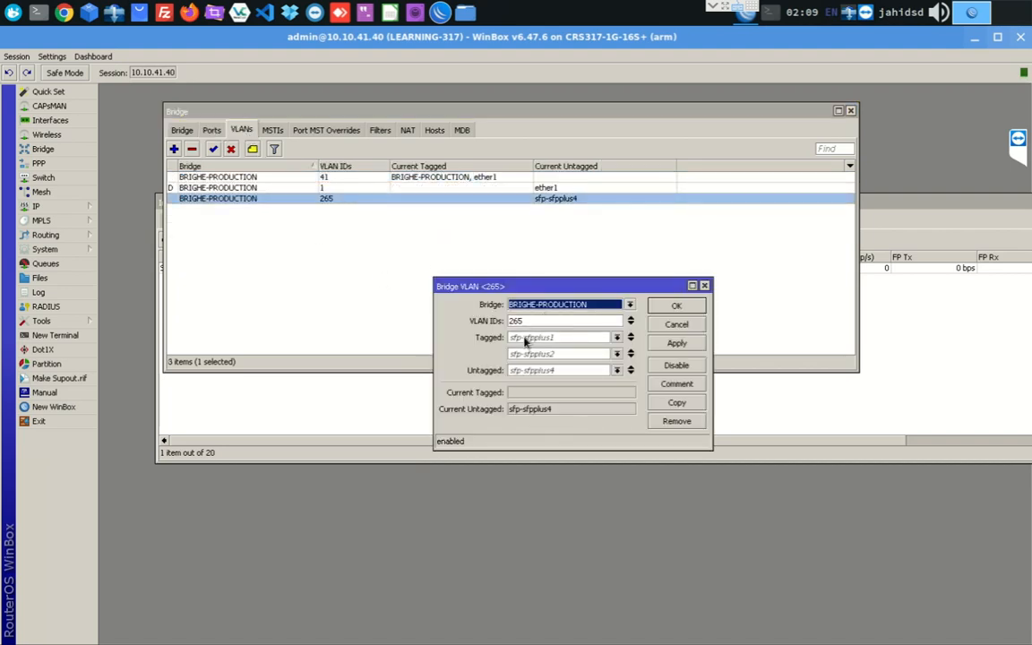
pyautogui.click(631, 358)
pyautogui.click(618, 370)
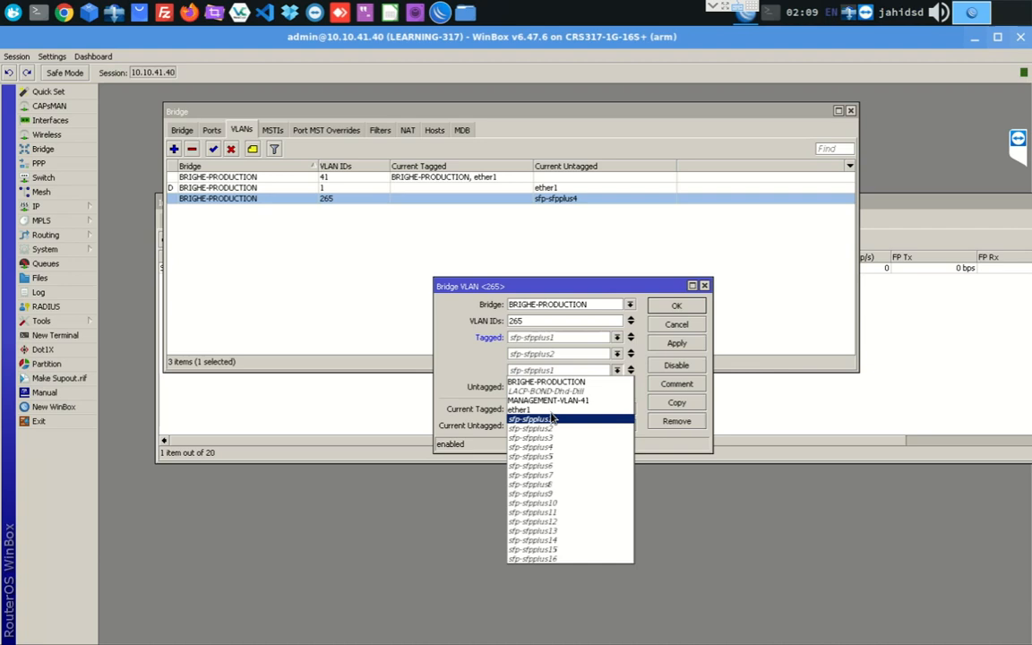
pyautogui.click(573, 392)
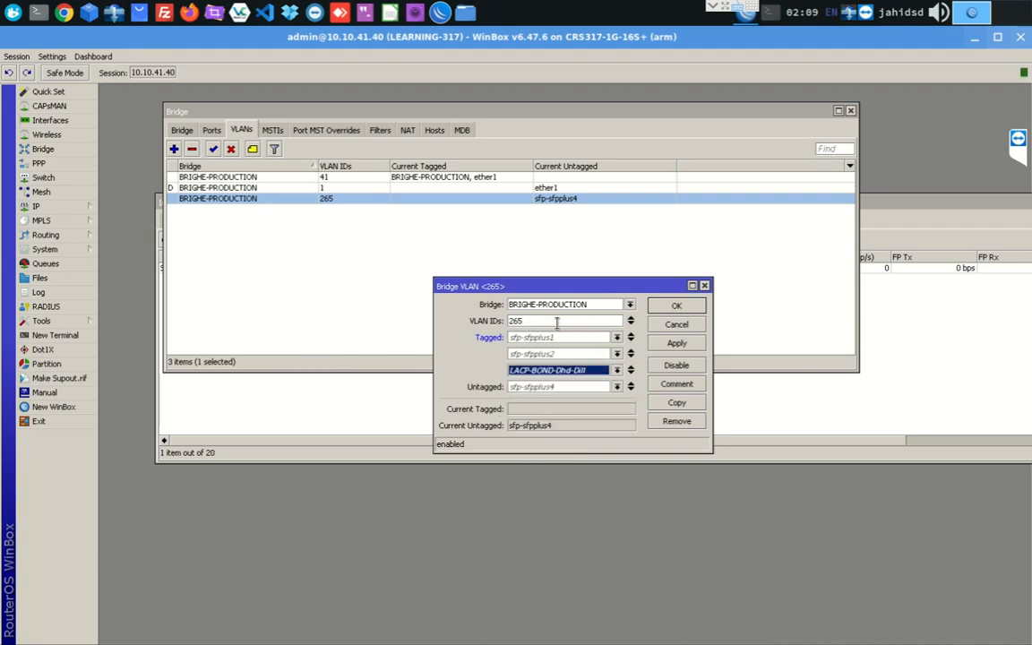
pyautogui.click(674, 307)
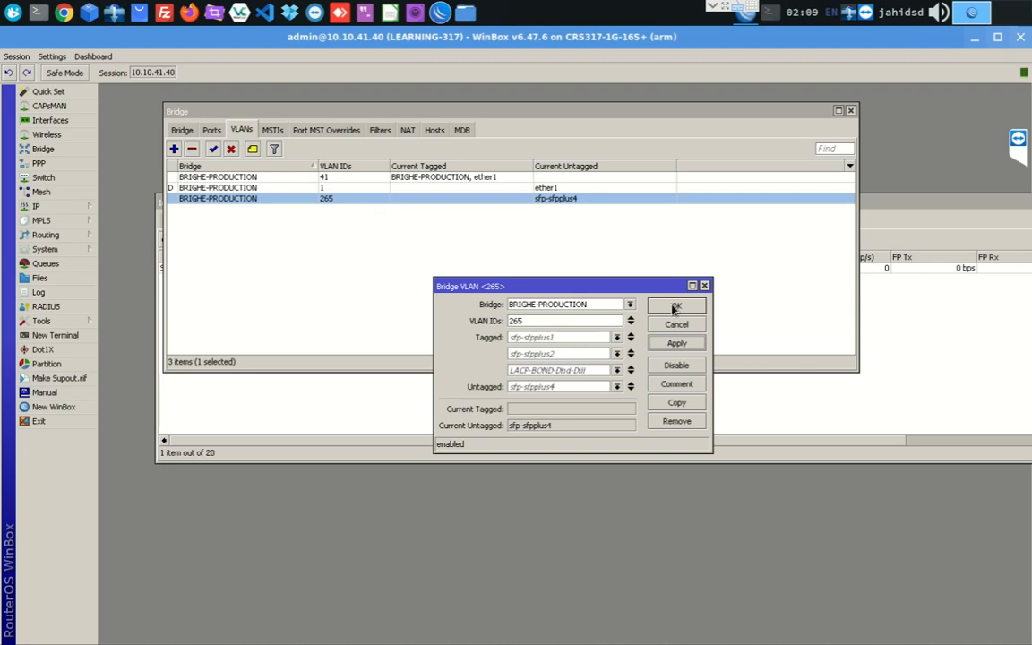
pyautogui.click(675, 308)
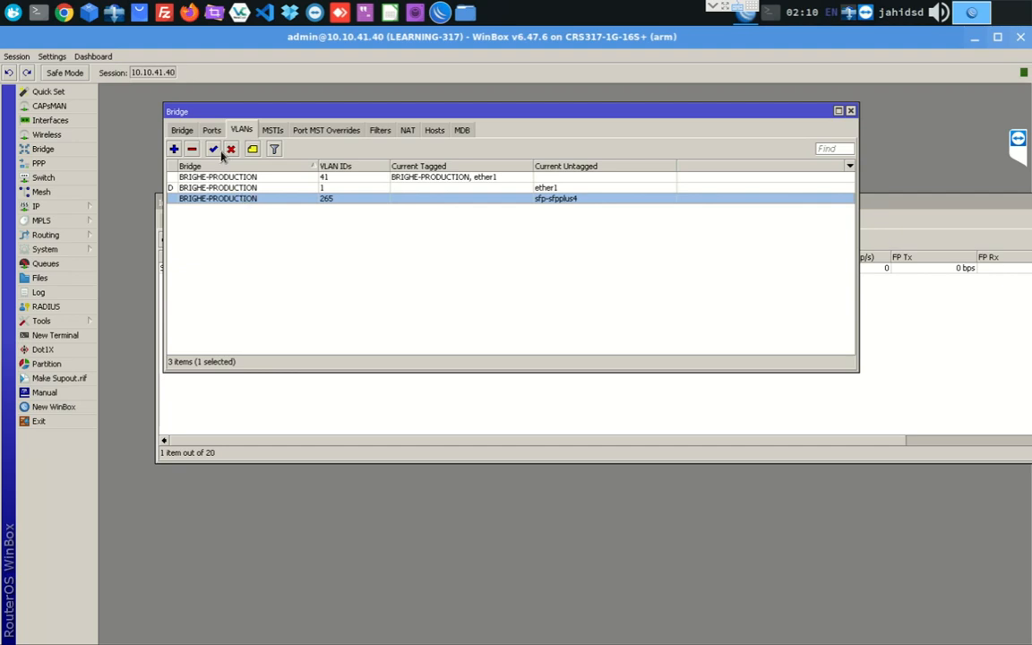
# Examine the general, bonding and status settings of LACP-BOND-Dhd-Dill, including its available modes, and close it without changes.
pyautogui.click(878, 215)
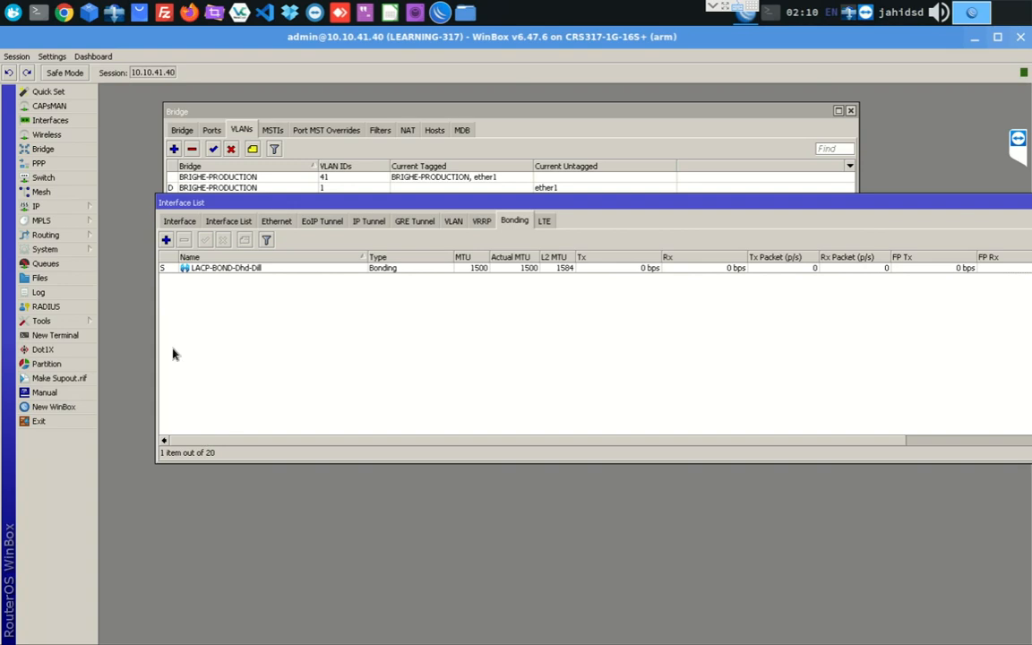
pyautogui.doubleClick(217, 269)
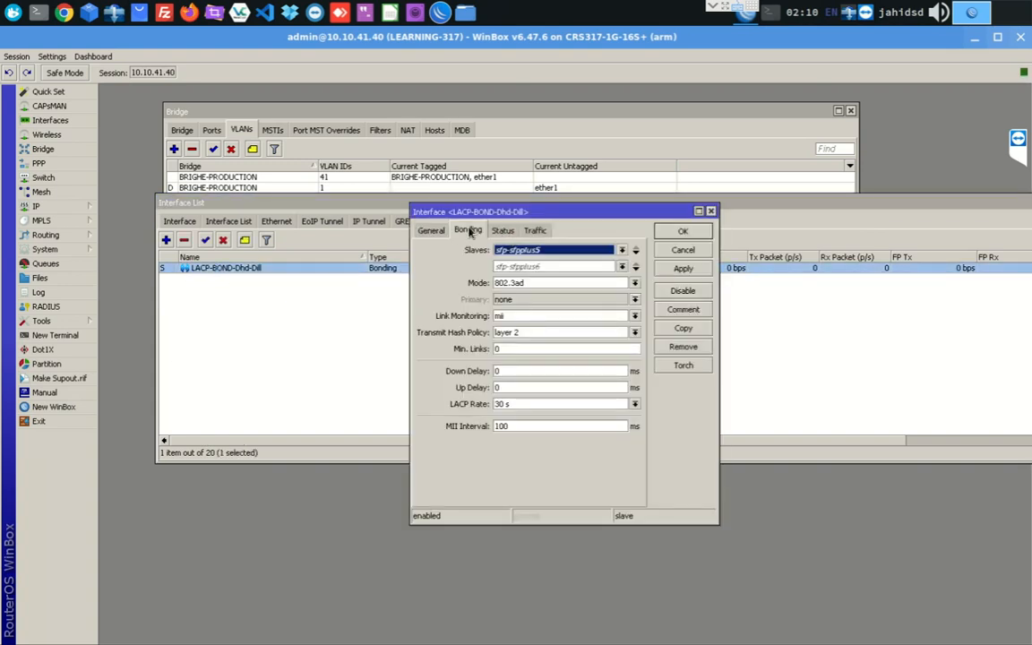
pyautogui.click(441, 231)
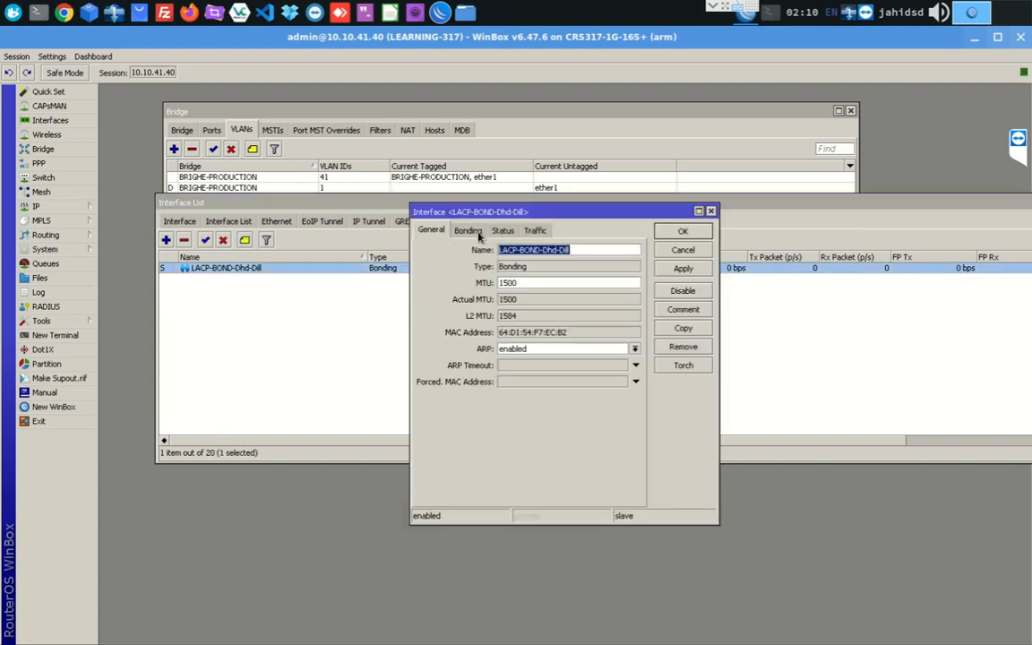
pyautogui.click(470, 230)
pyautogui.click(500, 231)
pyautogui.click(469, 230)
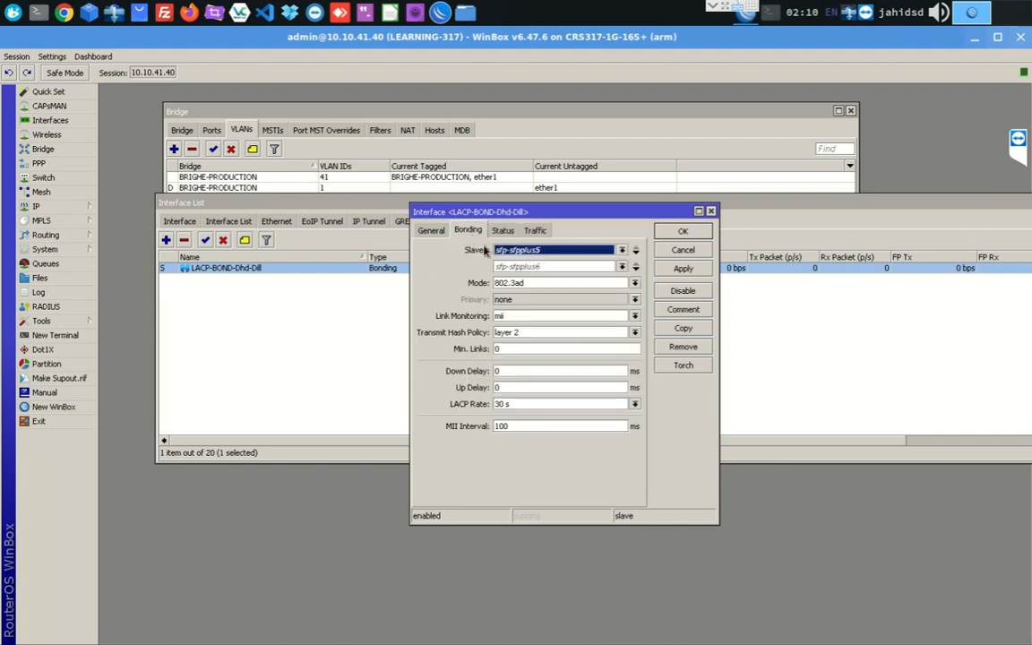
pyautogui.click(535, 284)
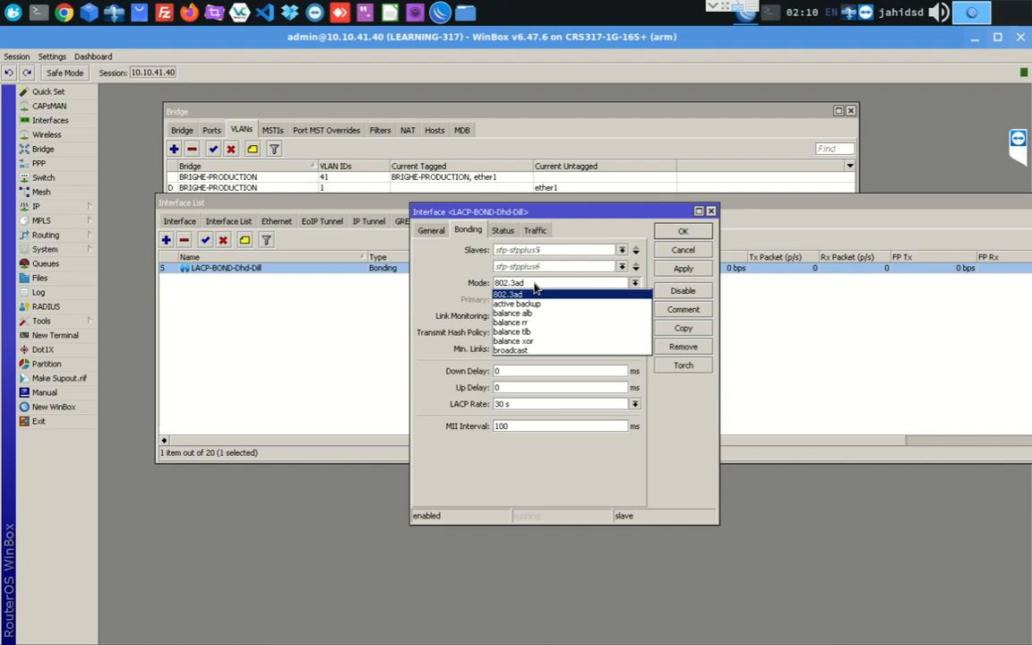
pyautogui.click(535, 284)
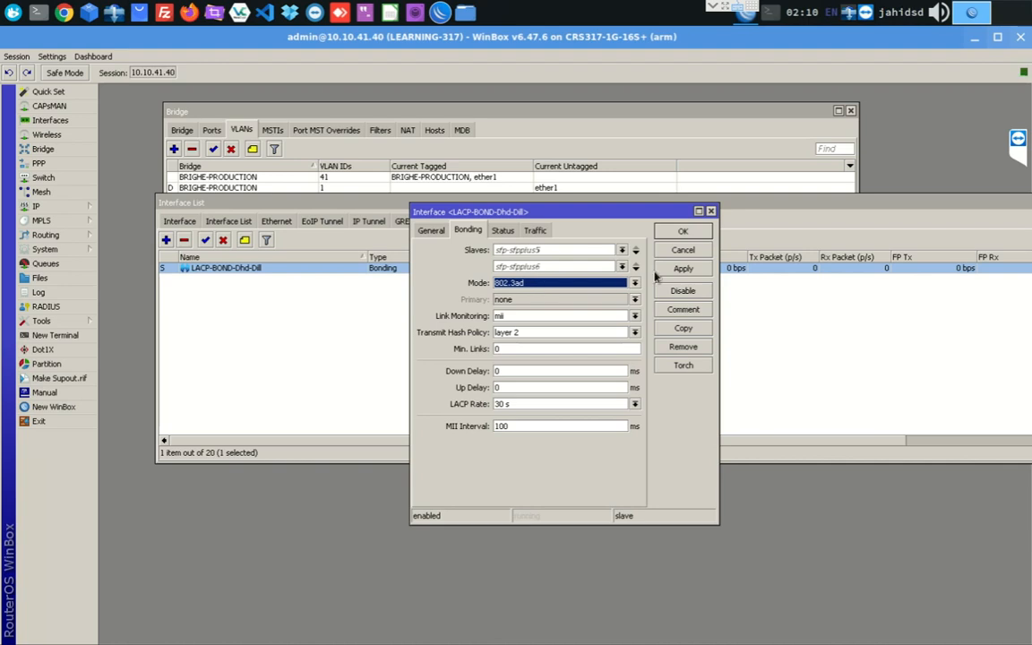
pyautogui.click(503, 230)
pyautogui.click(467, 231)
pyautogui.click(429, 230)
pyautogui.click(710, 211)
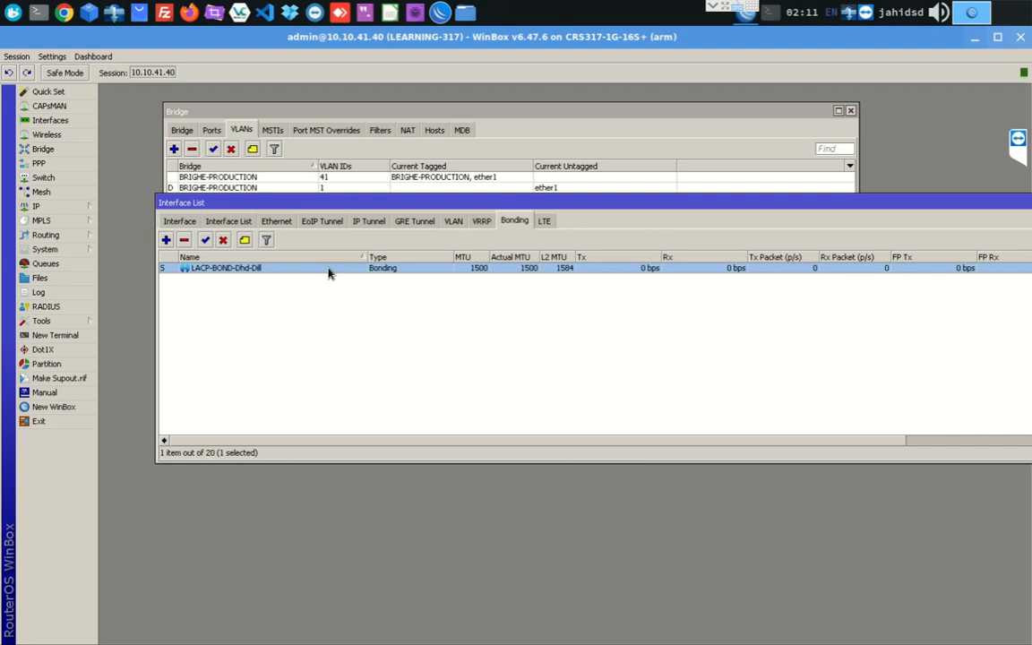
# Close the interface list and review the bridge's port list and the list of bridges.
pyautogui.moveTo(157, 314); pyautogui.dragTo(210, 315)
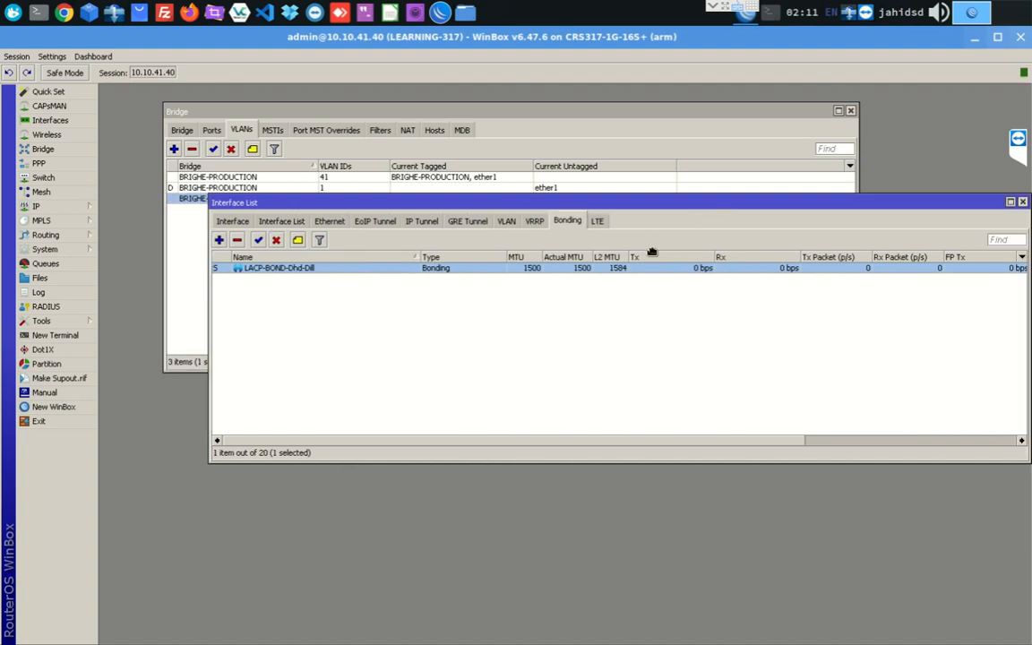
pyautogui.moveTo(651, 203); pyautogui.dragTo(563, 267)
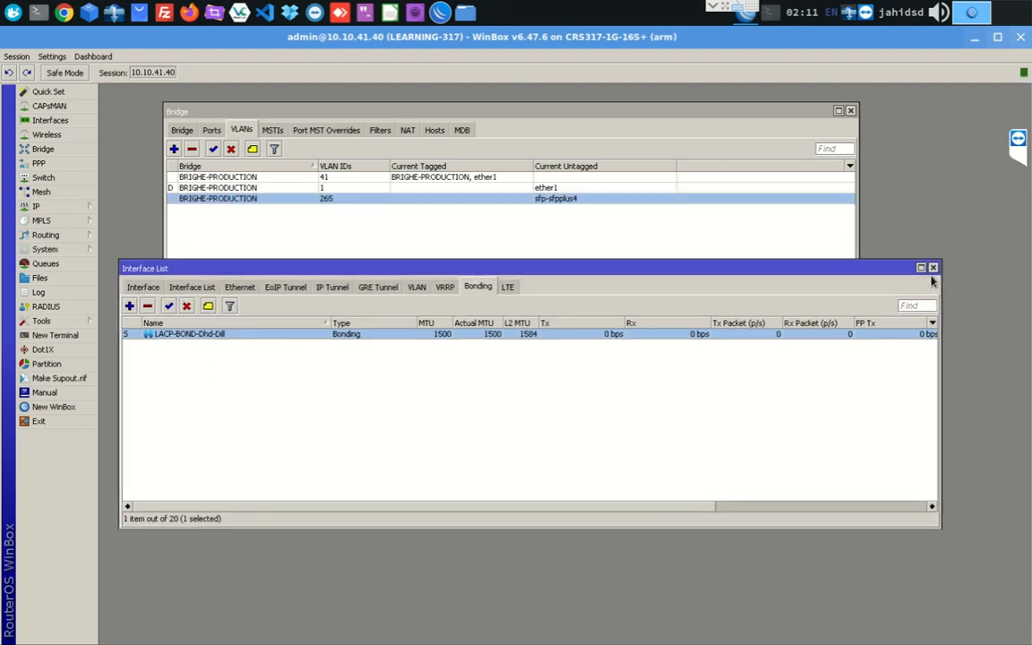
pyautogui.click(932, 269)
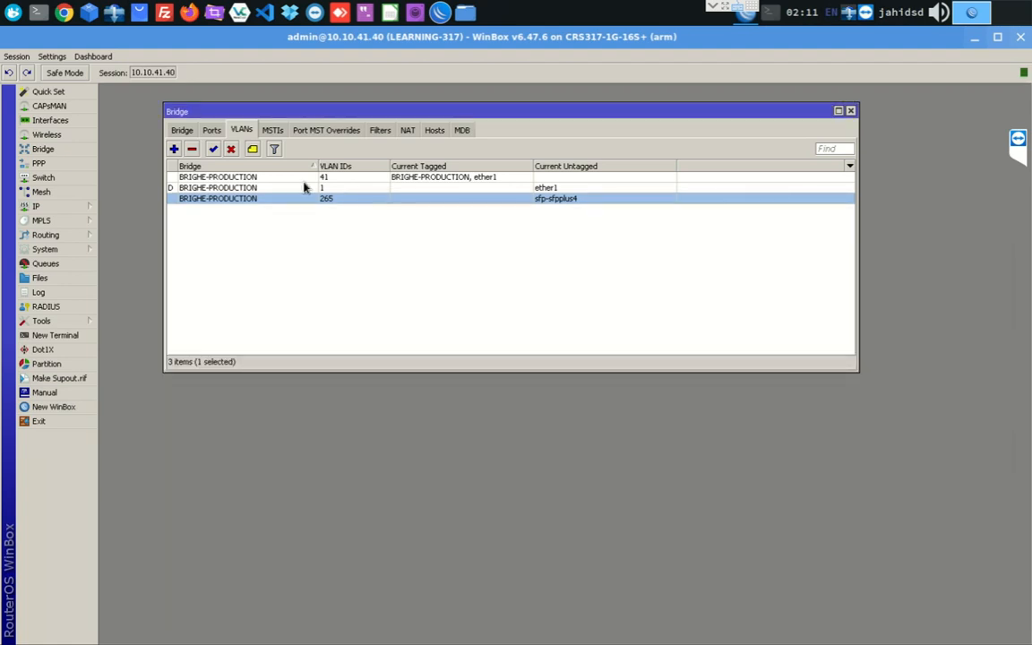
pyautogui.click(211, 130)
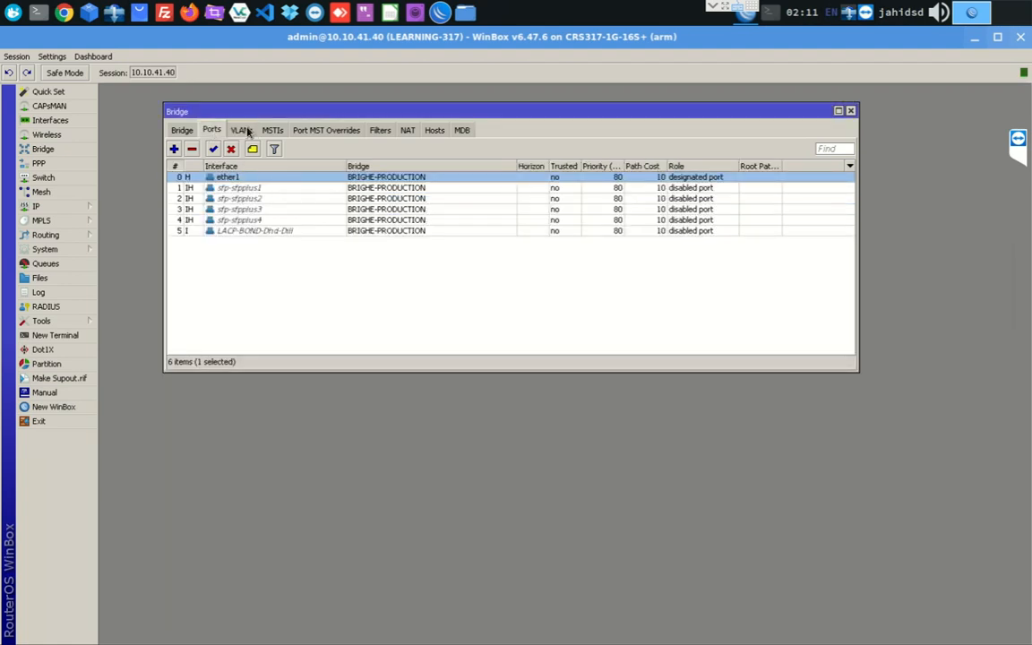
pyautogui.click(178, 129)
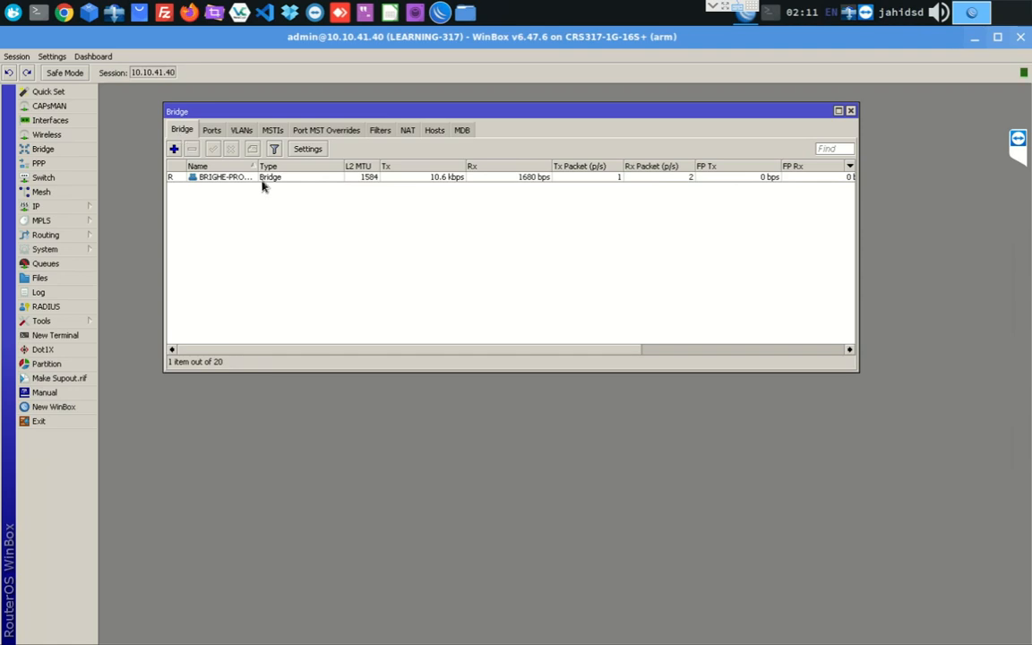
# Examine the general, STP and VLAN settings of bridge port ether1, review the bridge VLAN table, and close the bridge window.
pyautogui.click(246, 131)
pyautogui.click(211, 129)
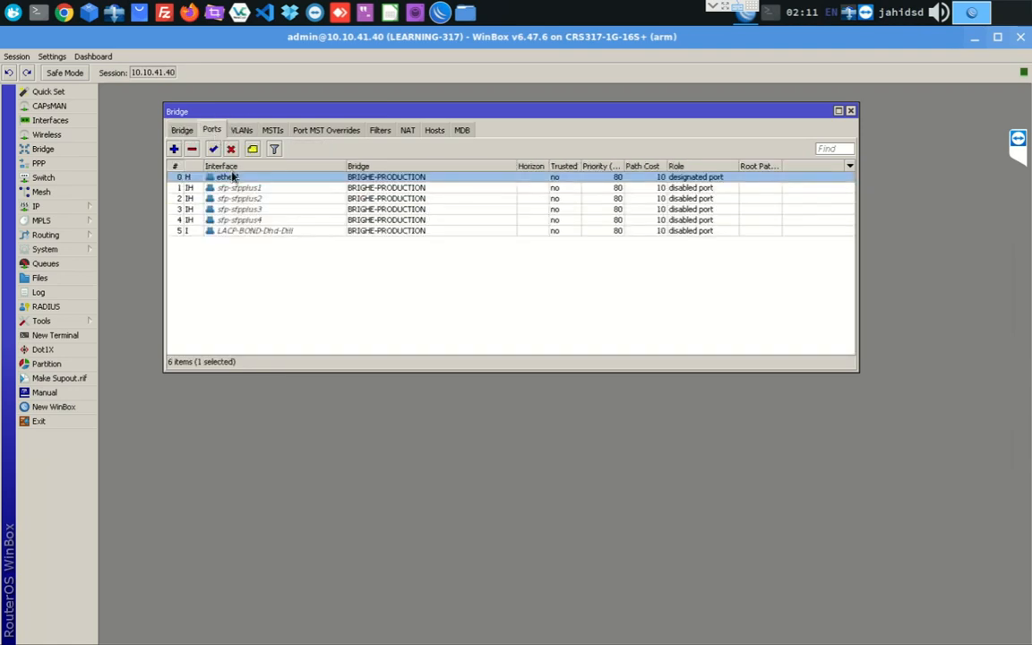
pyautogui.doubleClick(234, 183)
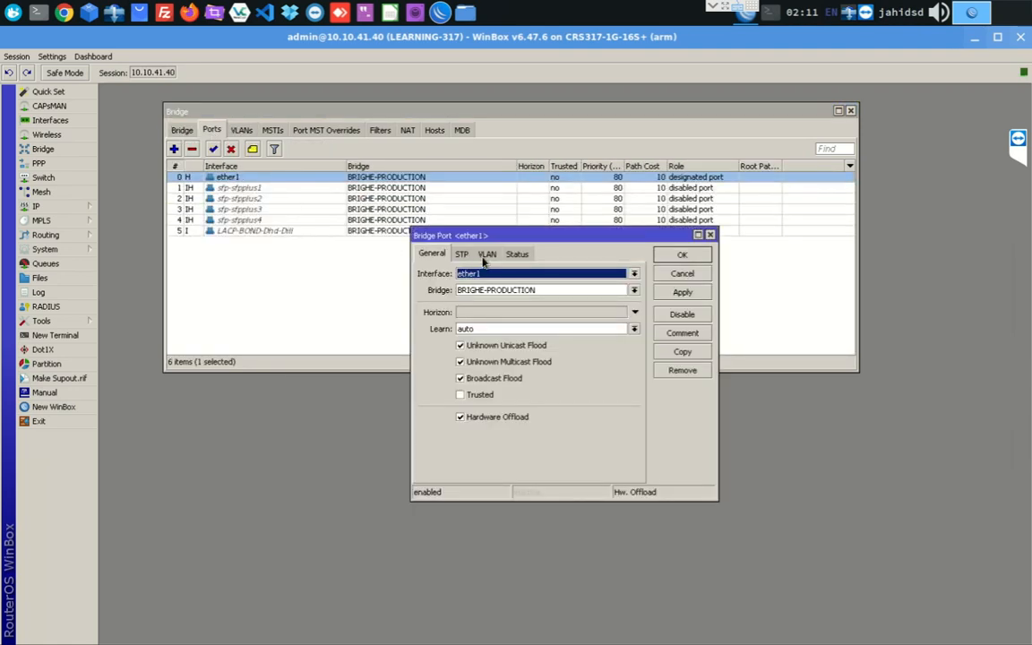
pyautogui.click(462, 255)
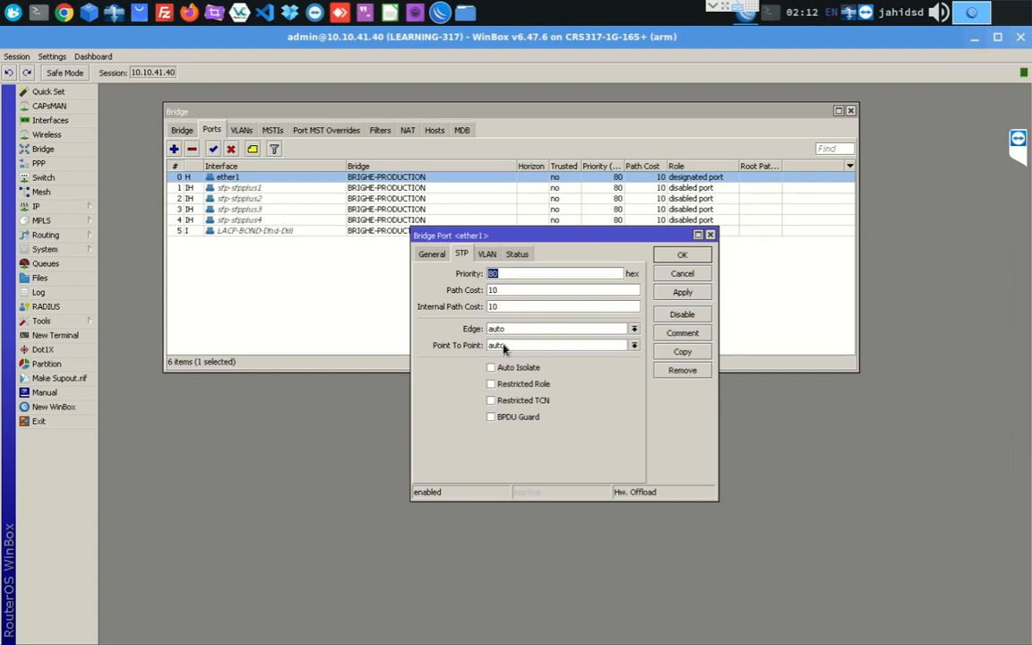
pyautogui.click(488, 254)
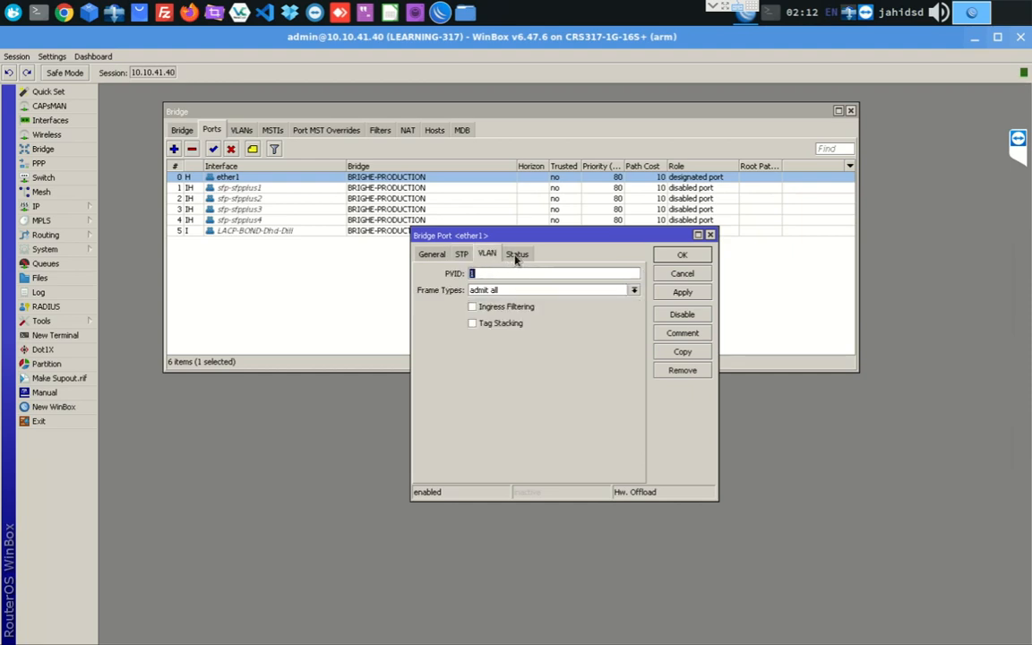
pyautogui.click(710, 236)
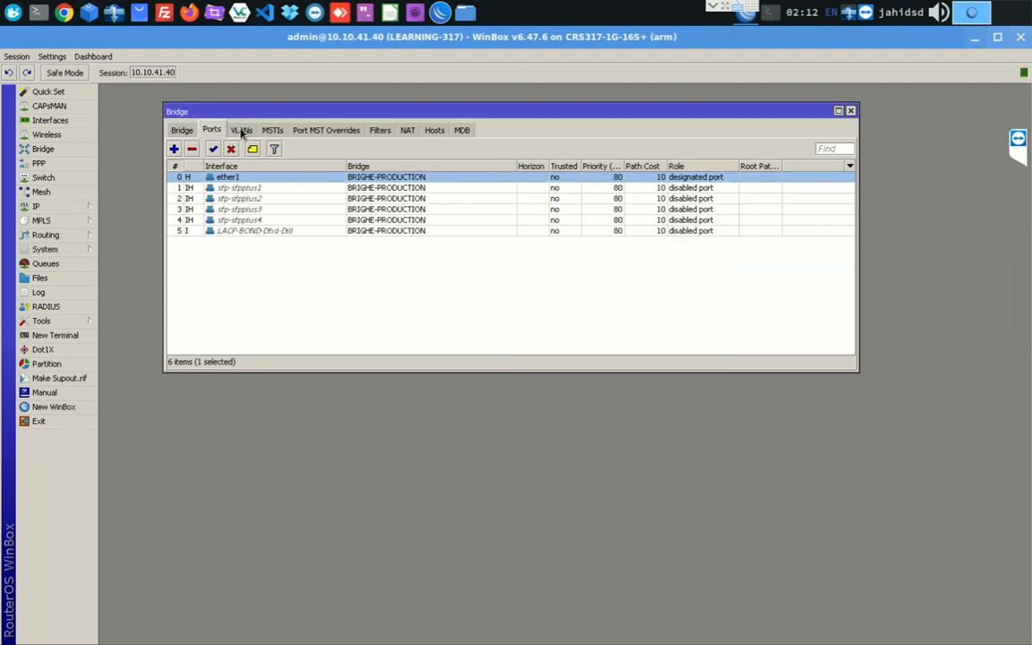
pyautogui.click(241, 131)
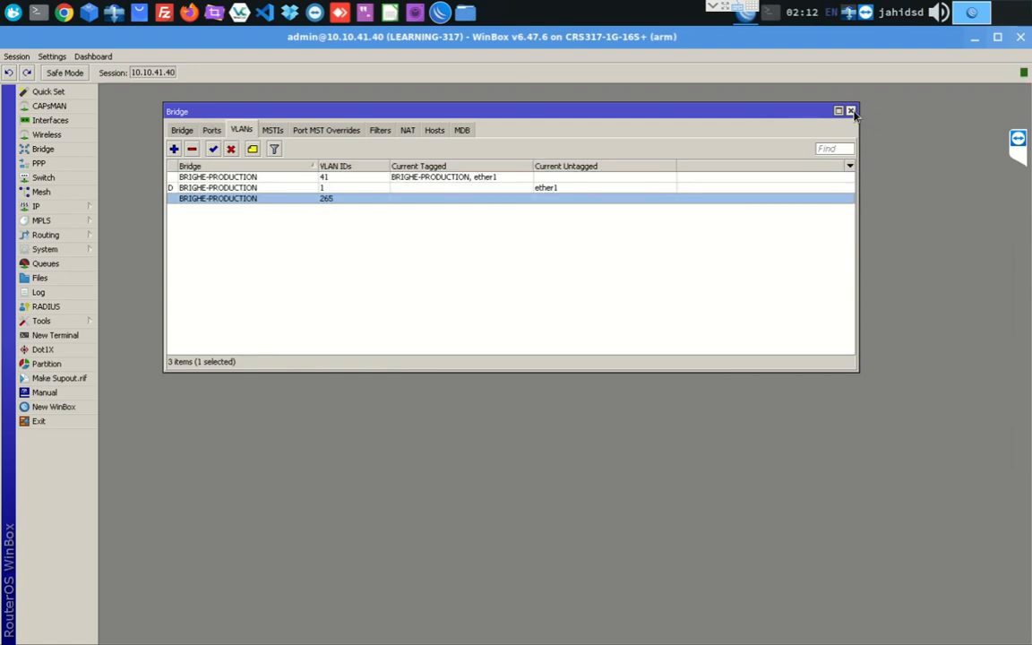
pyautogui.click(851, 111)
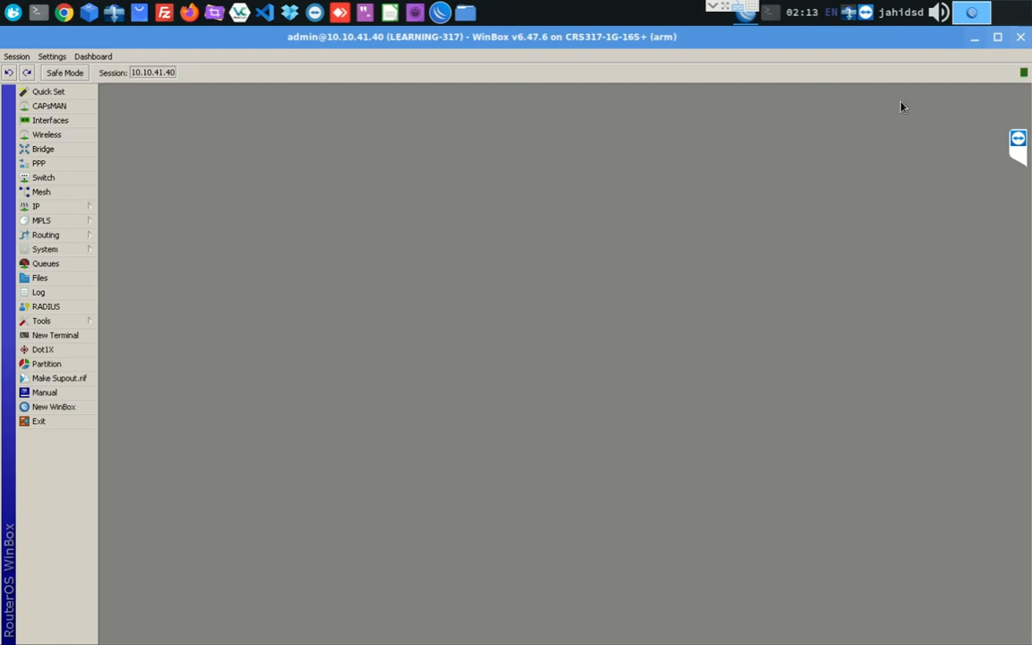
# End the current session, reconnect to LEARNING-317 through its MAC address 64:D1:54:F7:EC:BE as admin, and close the restored bridge windows.
pyautogui.click(1020, 36)
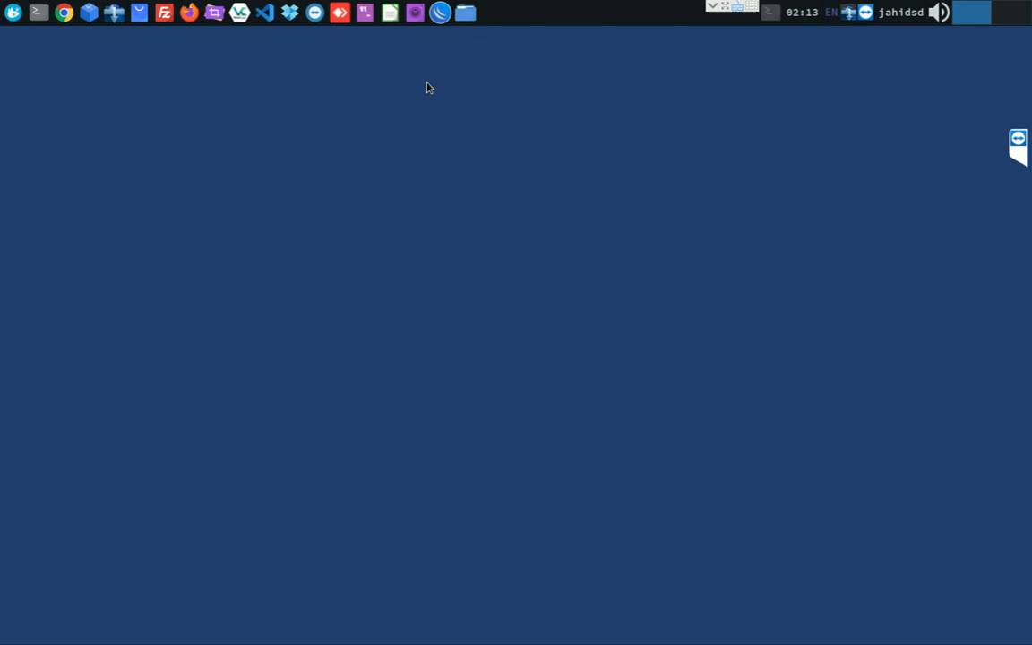
pyautogui.click(441, 18)
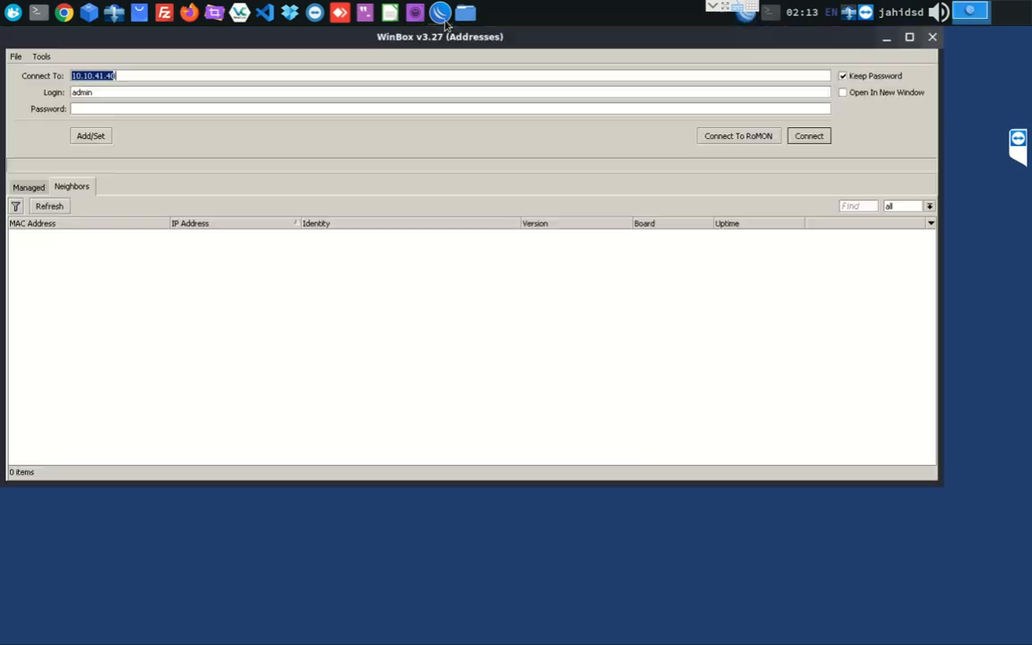
pyautogui.moveTo(438, 45); pyautogui.dragTo(487, 45)
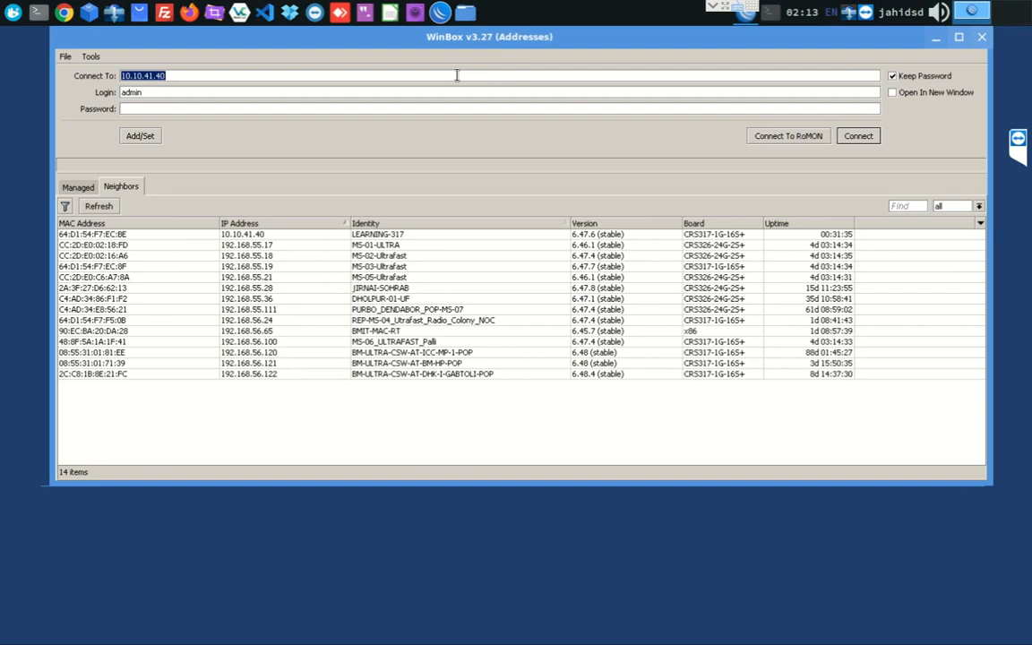
pyautogui.click(114, 236)
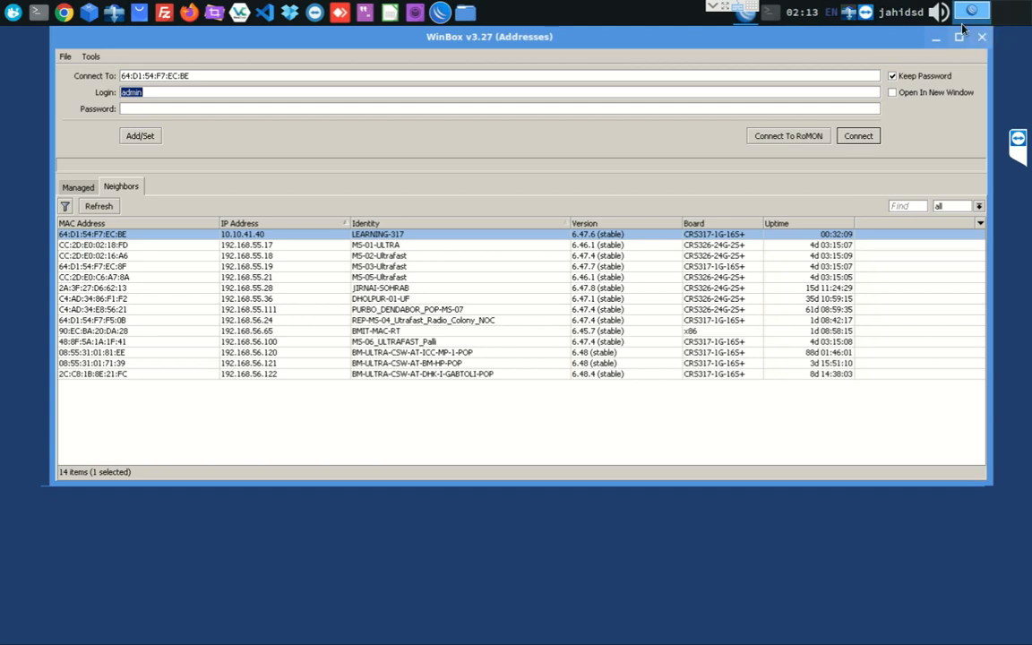
pyautogui.click(858, 138)
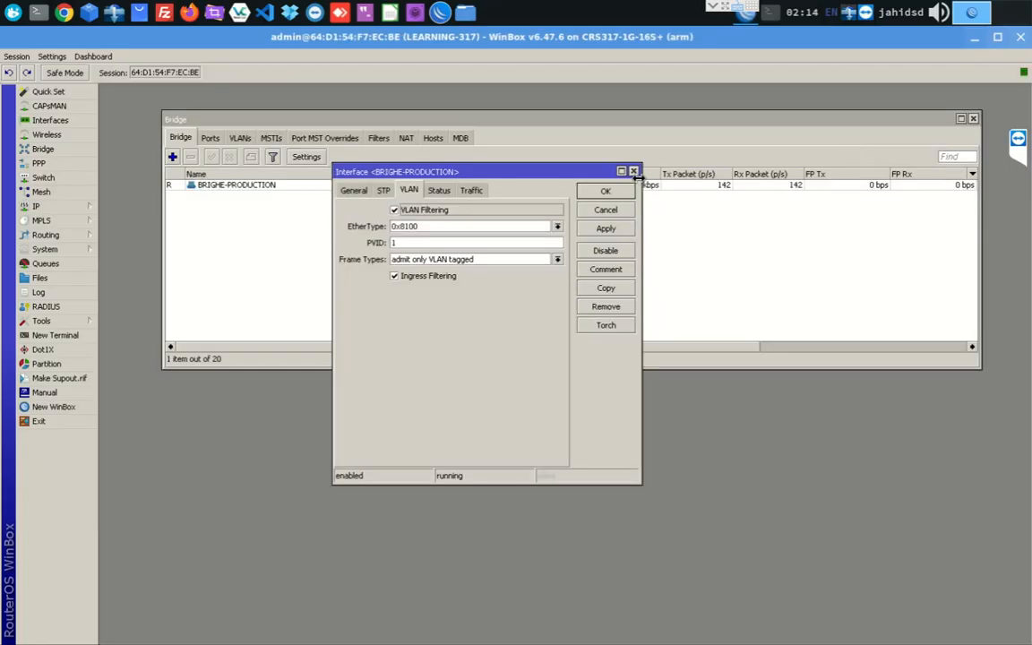
pyautogui.click(633, 170)
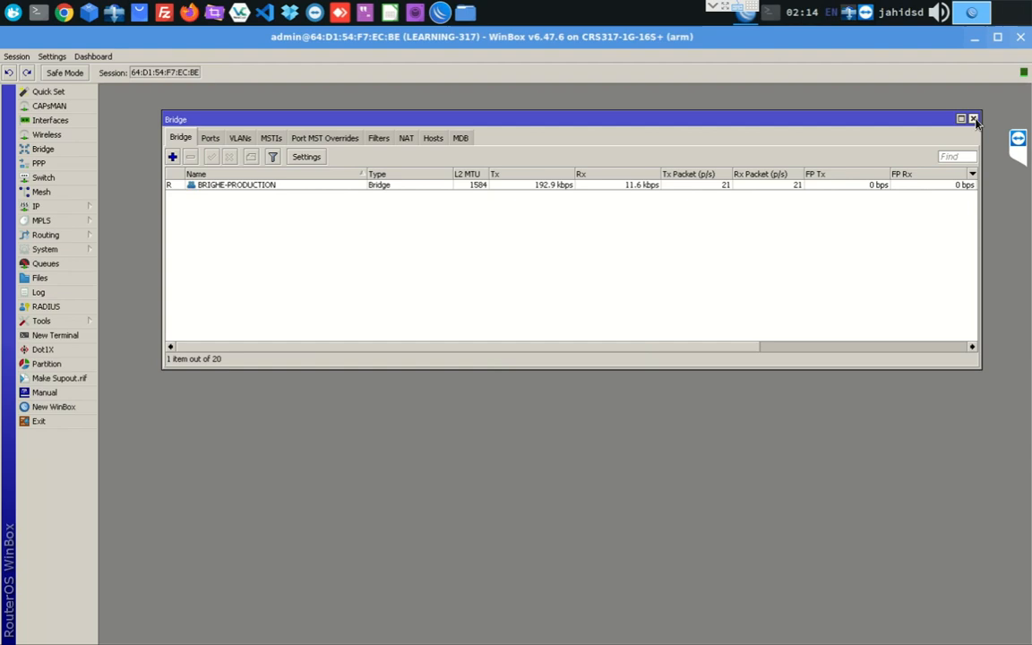
pyautogui.click(974, 119)
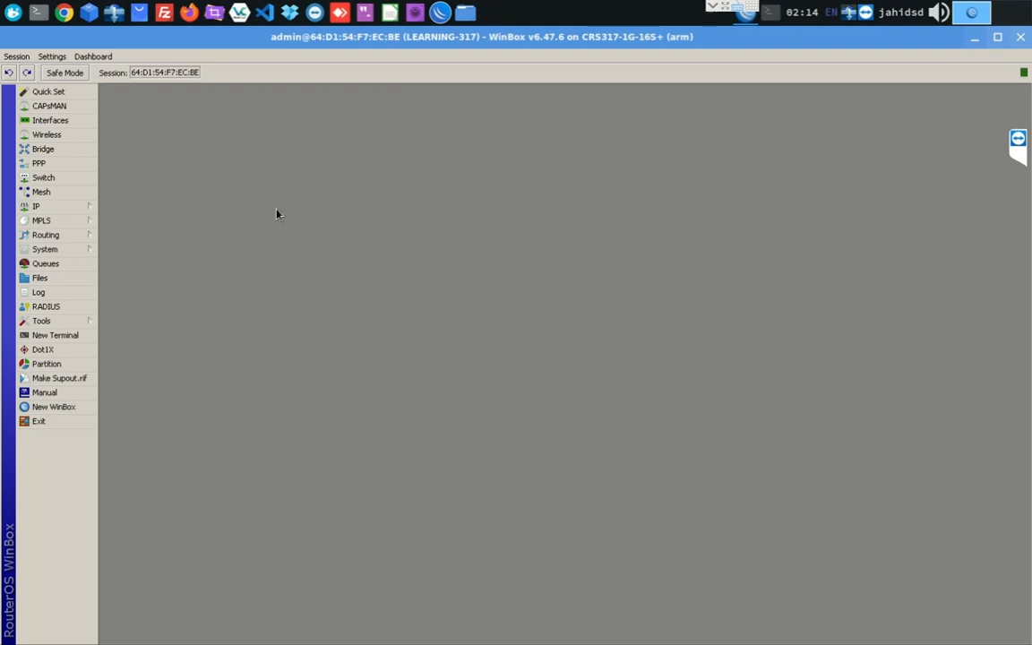
# Review the device's interfaces and interface list memberships, and close the interface window.
pyautogui.click(56, 122)
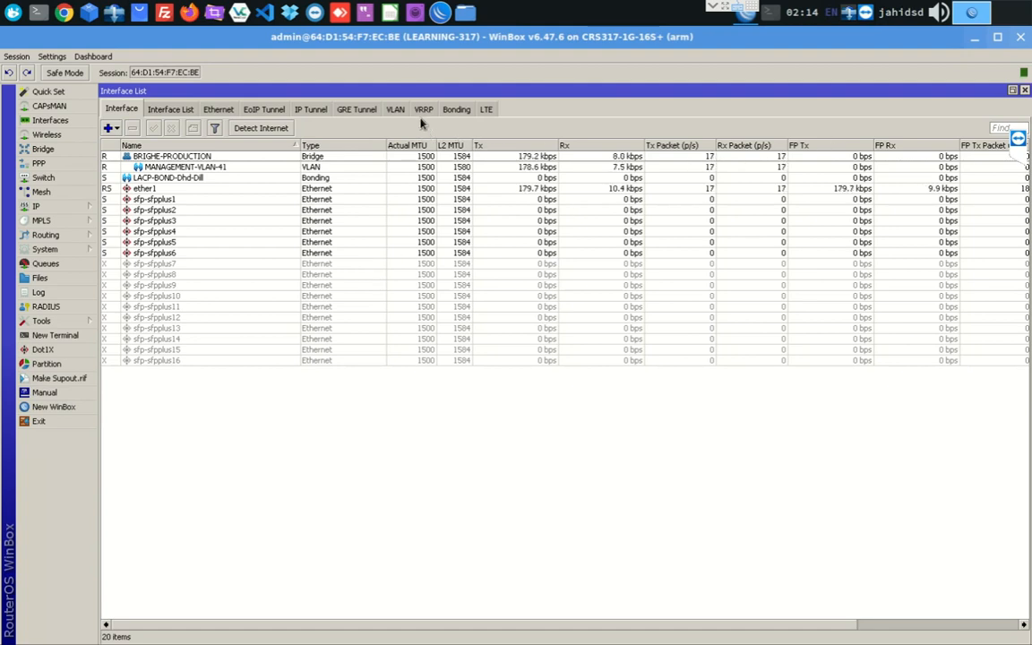
pyautogui.click(170, 109)
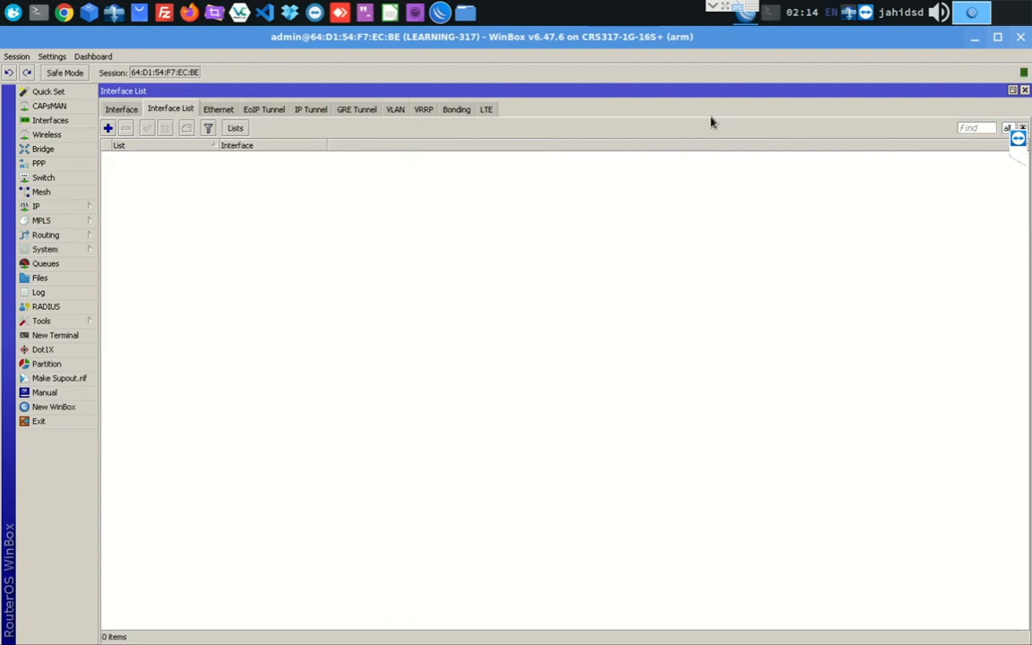
pyautogui.click(1024, 90)
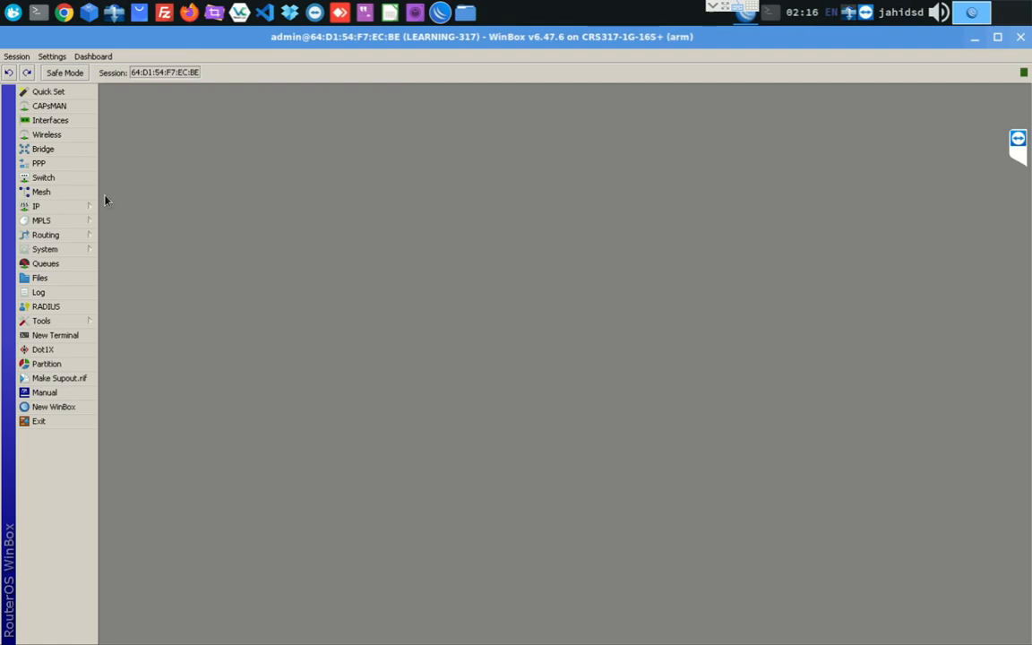
# Check the general settings of bridge port sfp-sfpplus1, including hardware offload, and close it without changes.
pyautogui.click(54, 154)
pyautogui.click(211, 140)
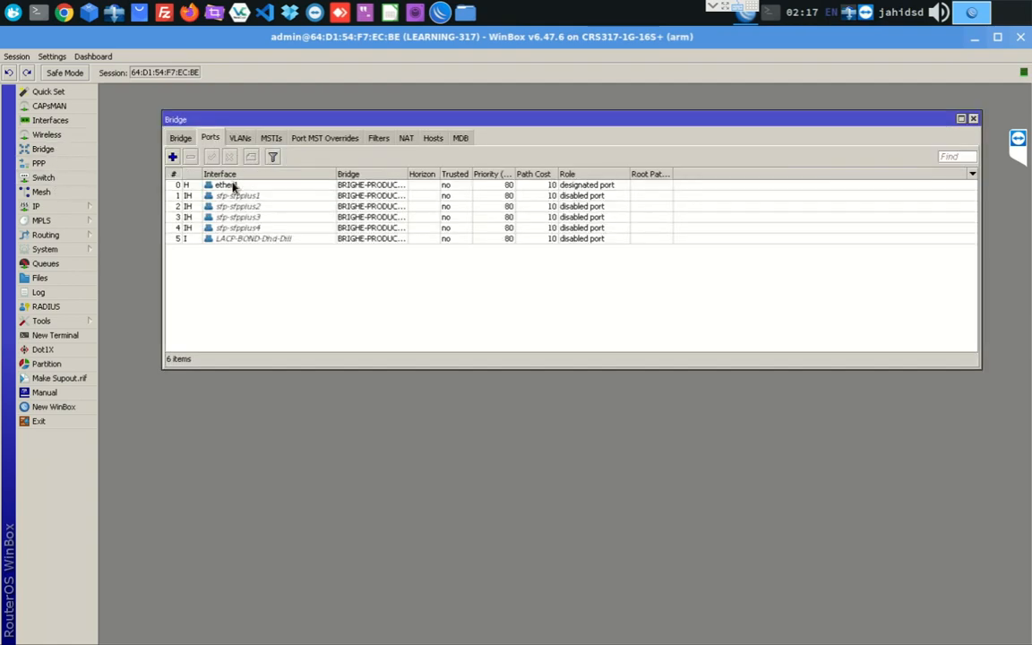
pyautogui.doubleClick(252, 197)
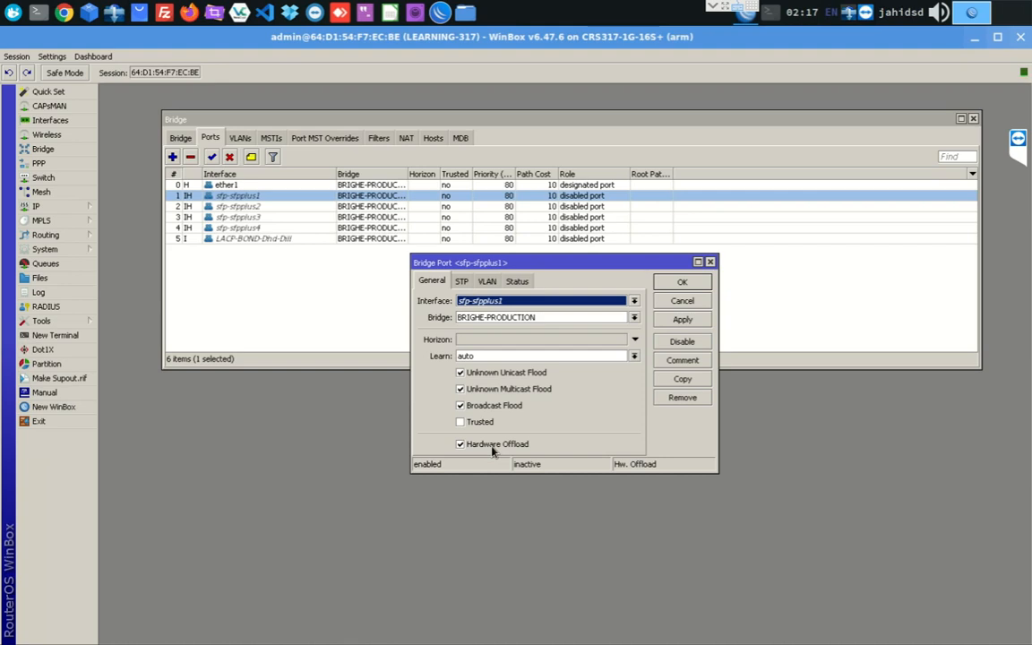
pyautogui.click(710, 263)
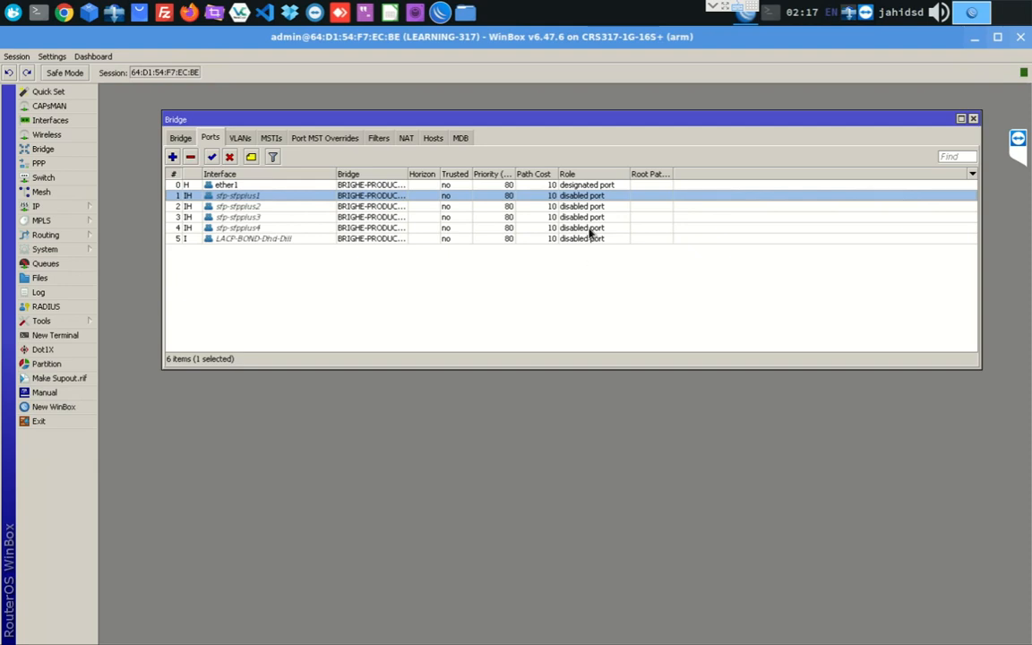
# Examine the VLAN, STP and general settings of the BRIGHE-PRODUCTION bridge and close it without changes.
pyautogui.click(183, 140)
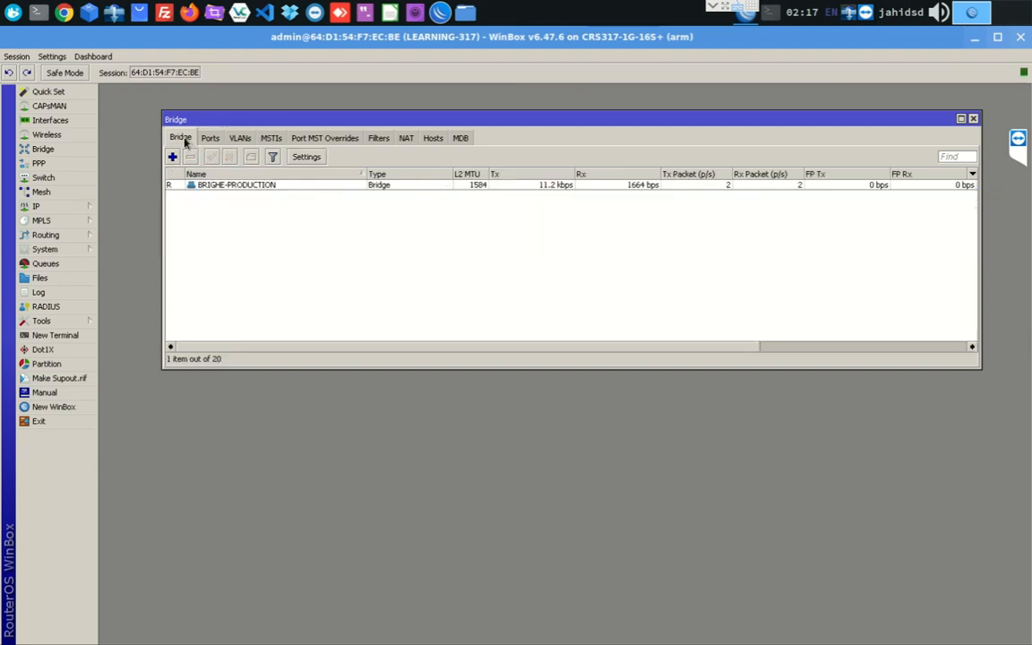
pyautogui.click(266, 186)
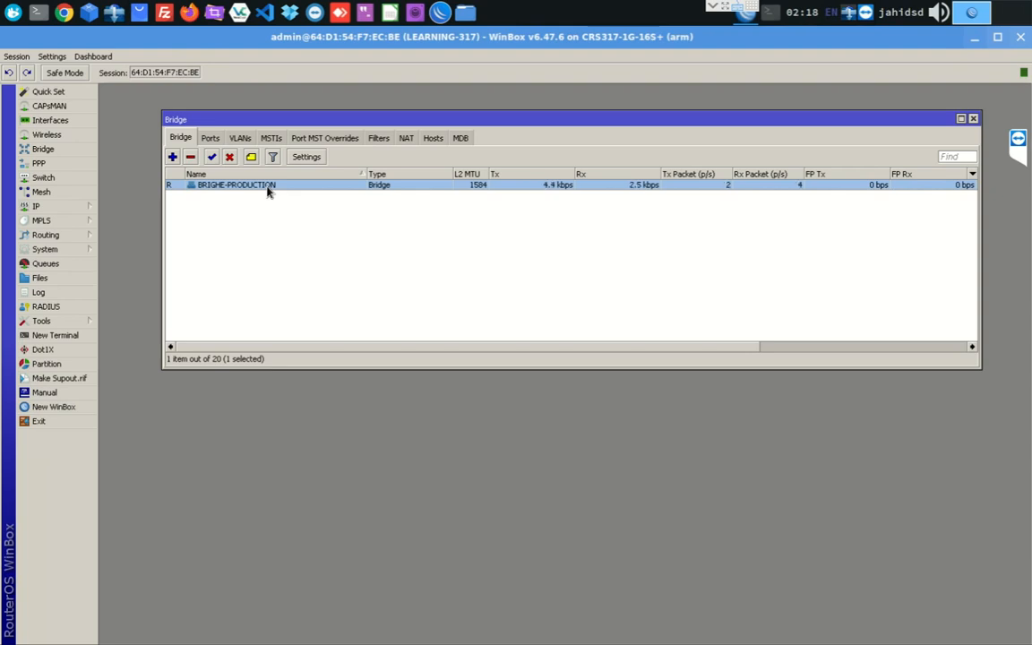
pyautogui.doubleClick(267, 187)
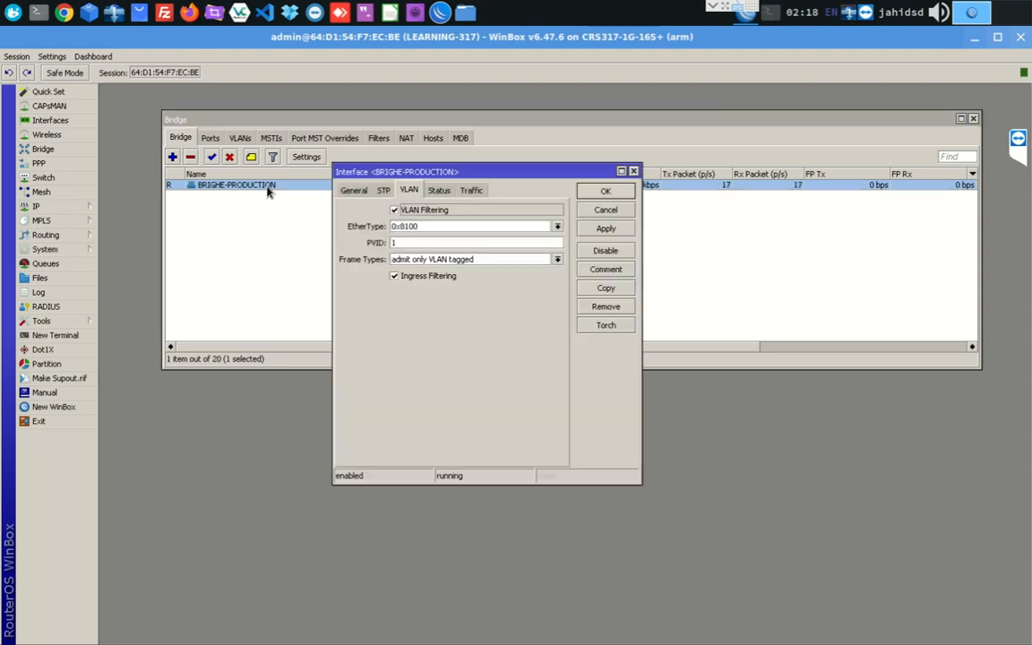
pyautogui.click(384, 190)
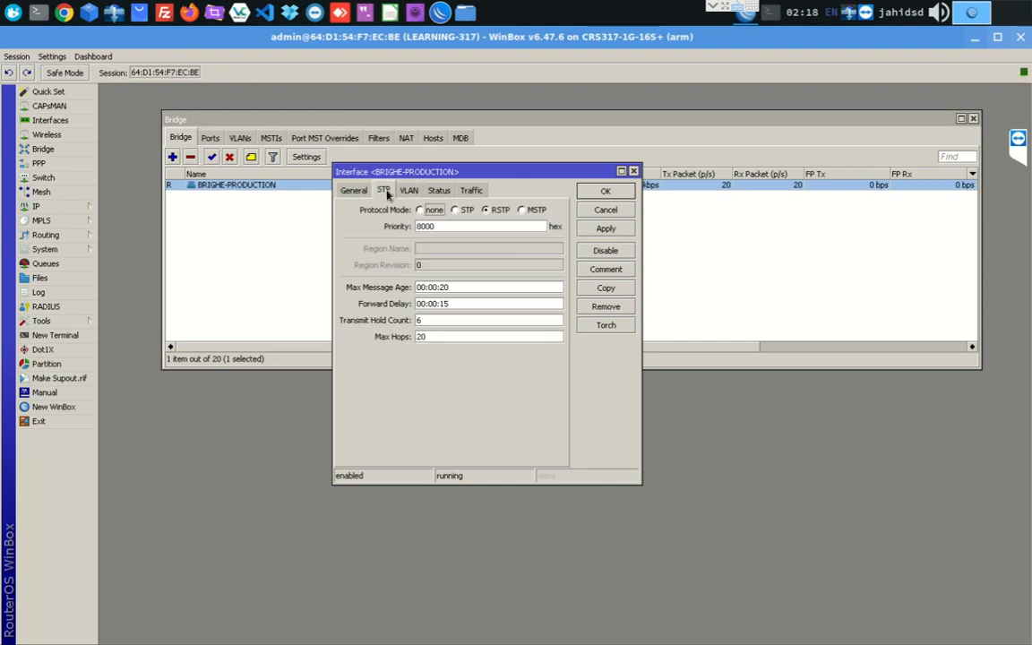
pyautogui.click(352, 190)
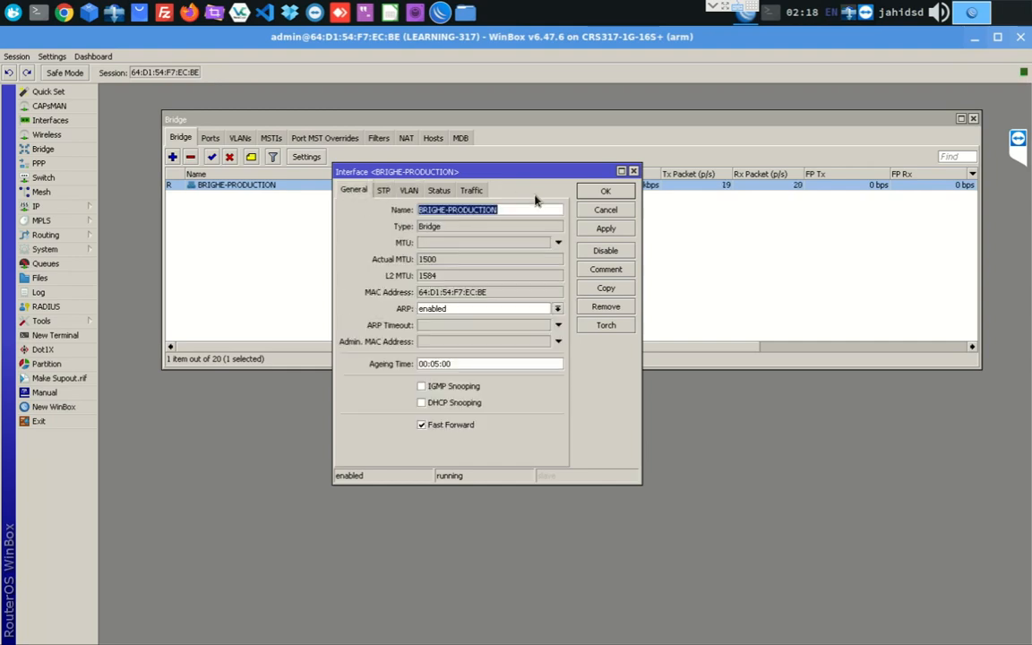
pyautogui.click(633, 172)
# Widen the Bridge column of the port list and compare the general settings of ports sfp-sfpplus1 and sfp-sfpplus2 without changing them.
pyautogui.click(208, 139)
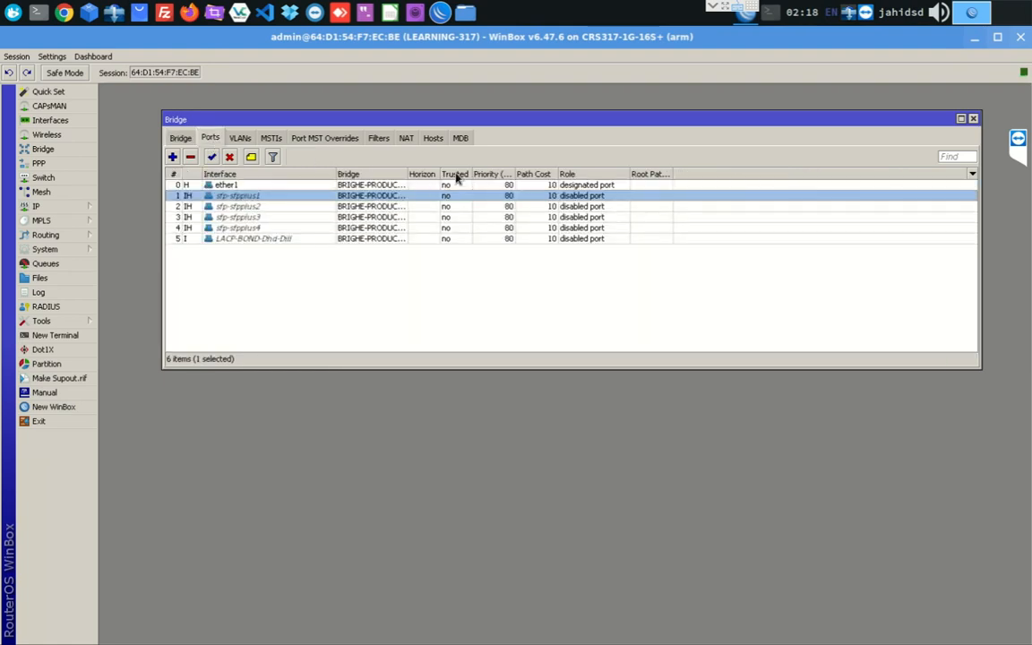
pyautogui.moveTo(406, 172); pyautogui.dragTo(472, 172)
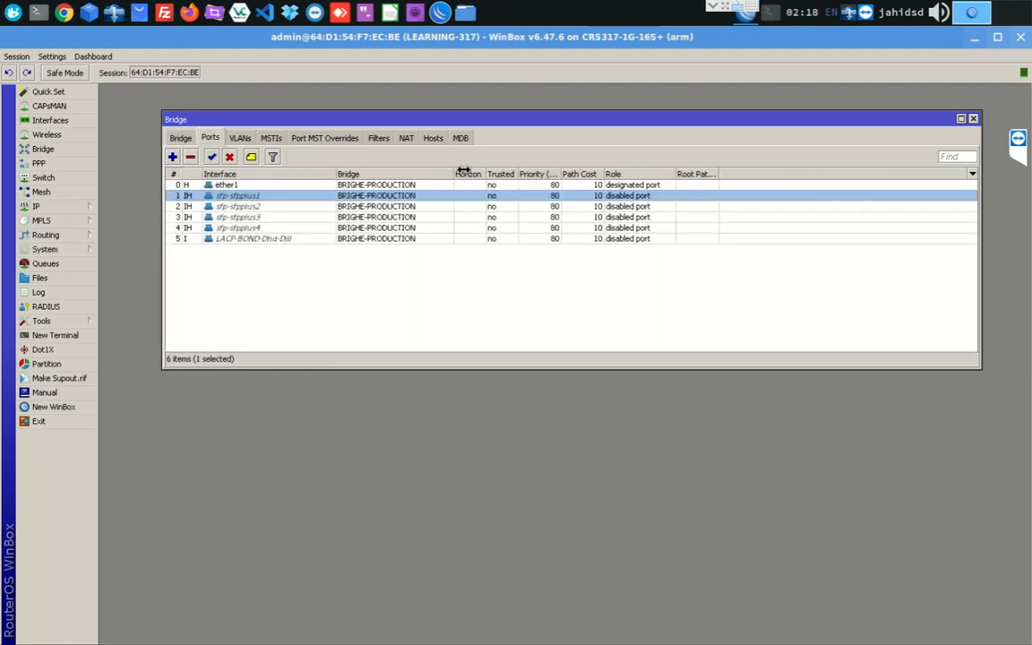
pyautogui.doubleClick(283, 198)
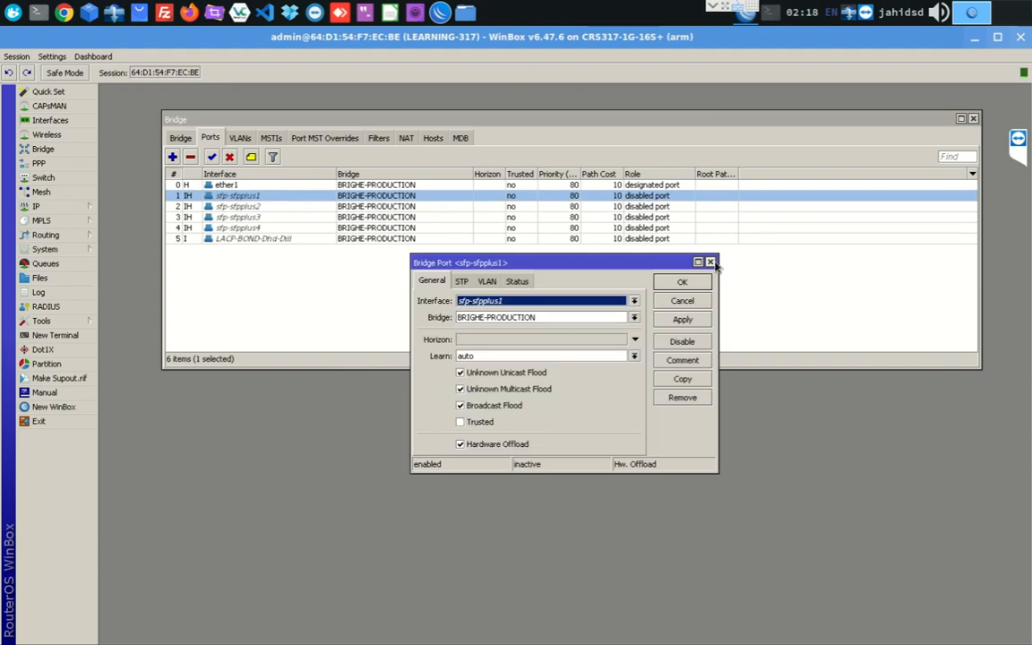
pyautogui.press('Escape')
pyautogui.doubleClick(273, 206)
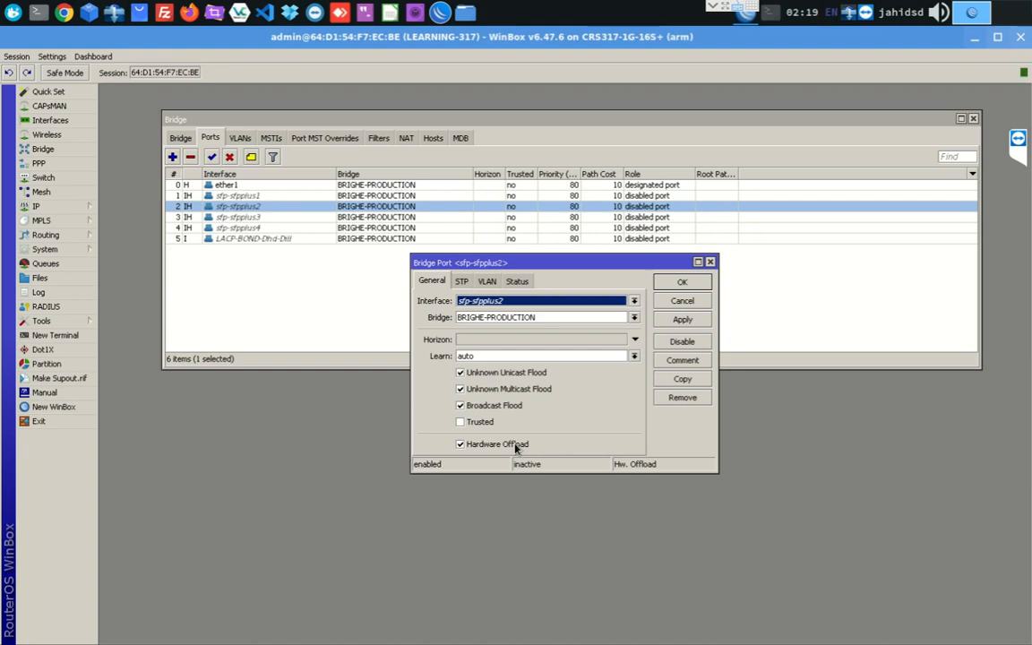
pyautogui.click(710, 263)
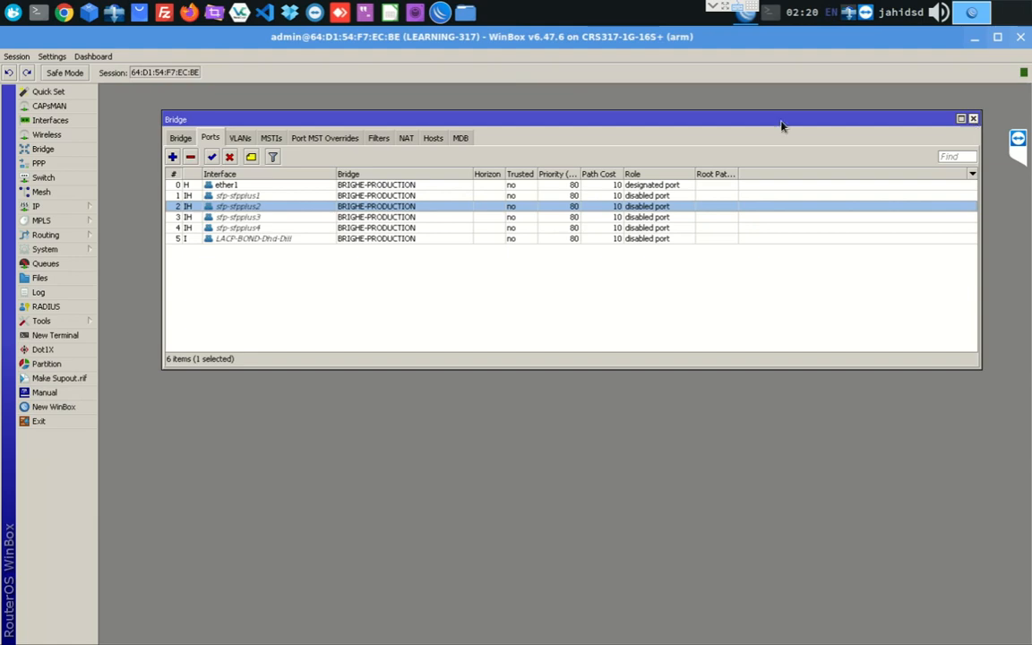
# Review the bridge VLAN table with its Bridge column widened, close the bridge window, and restore the session window from full size.
pyautogui.click(240, 138)
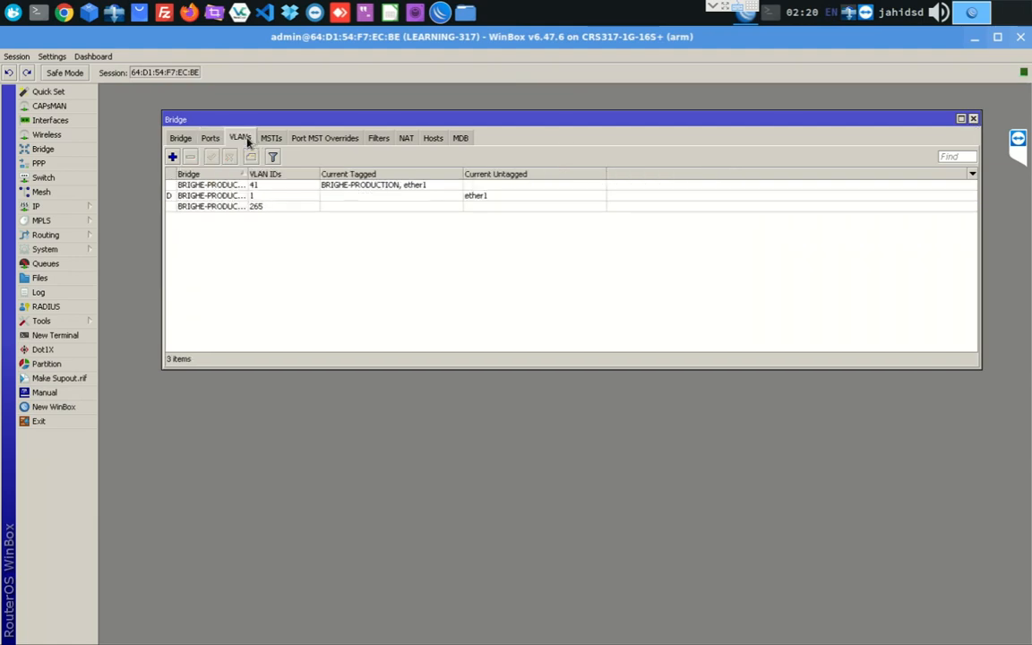
pyautogui.moveTo(247, 177); pyautogui.dragTo(292, 177)
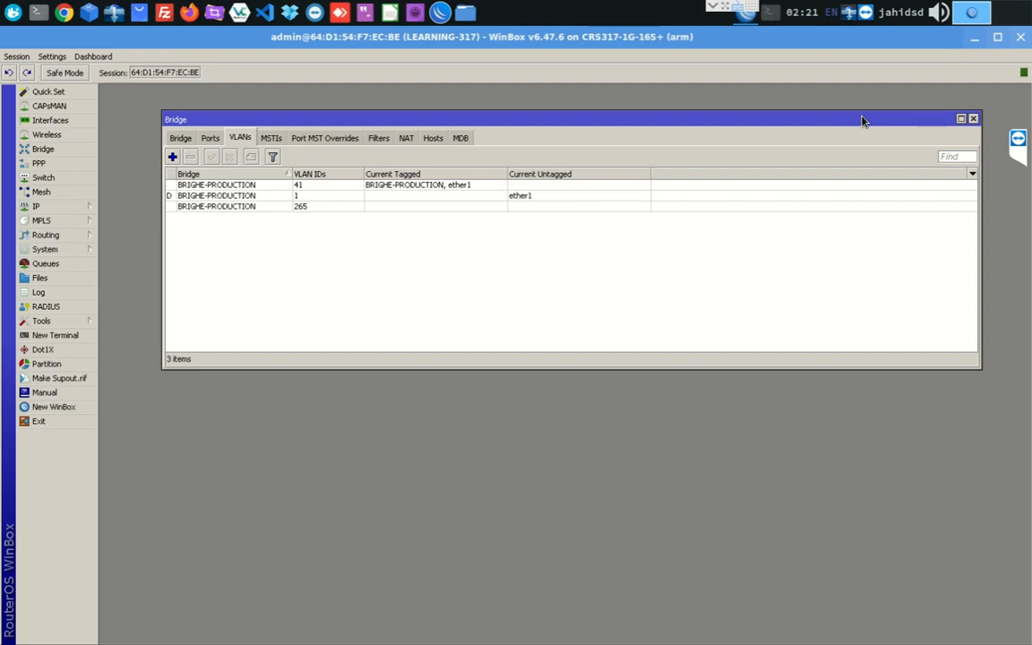
pyautogui.click(973, 119)
pyautogui.click(997, 37)
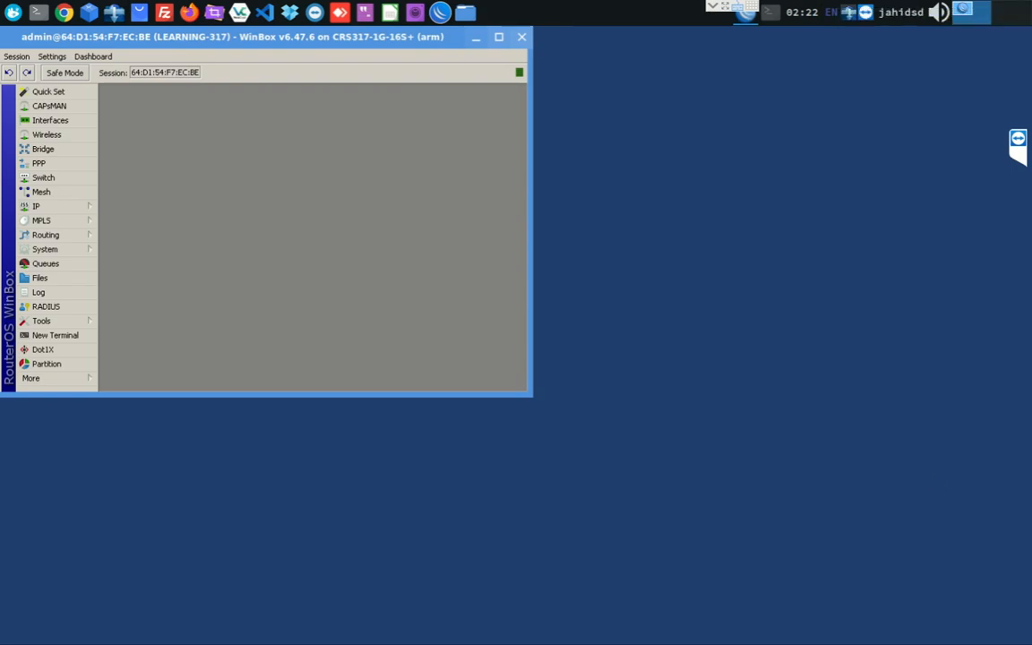
pyautogui.press('Scroll_Lock')
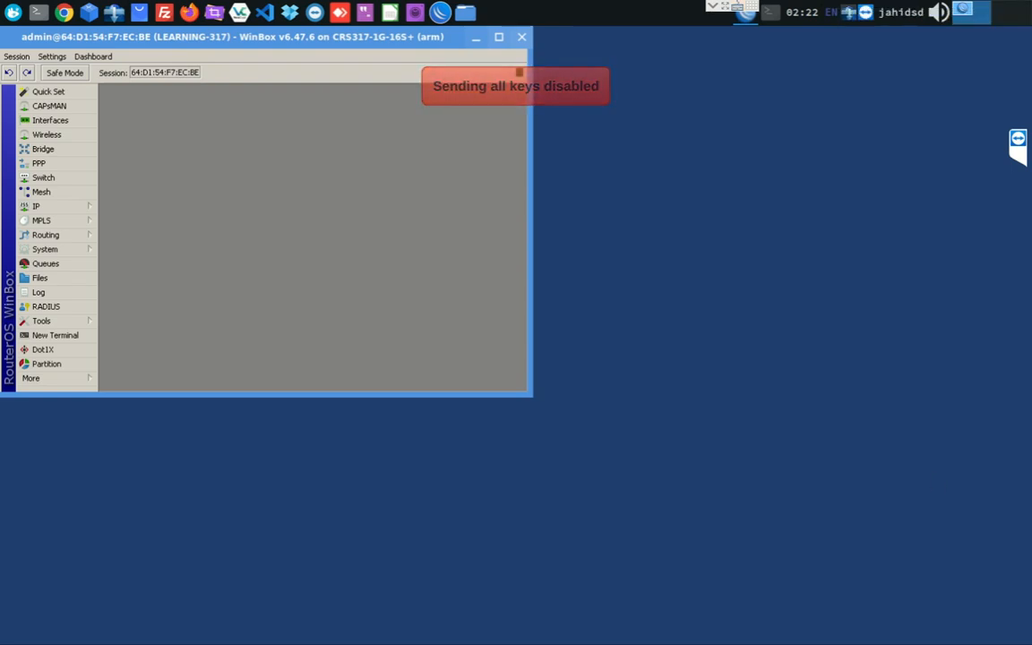